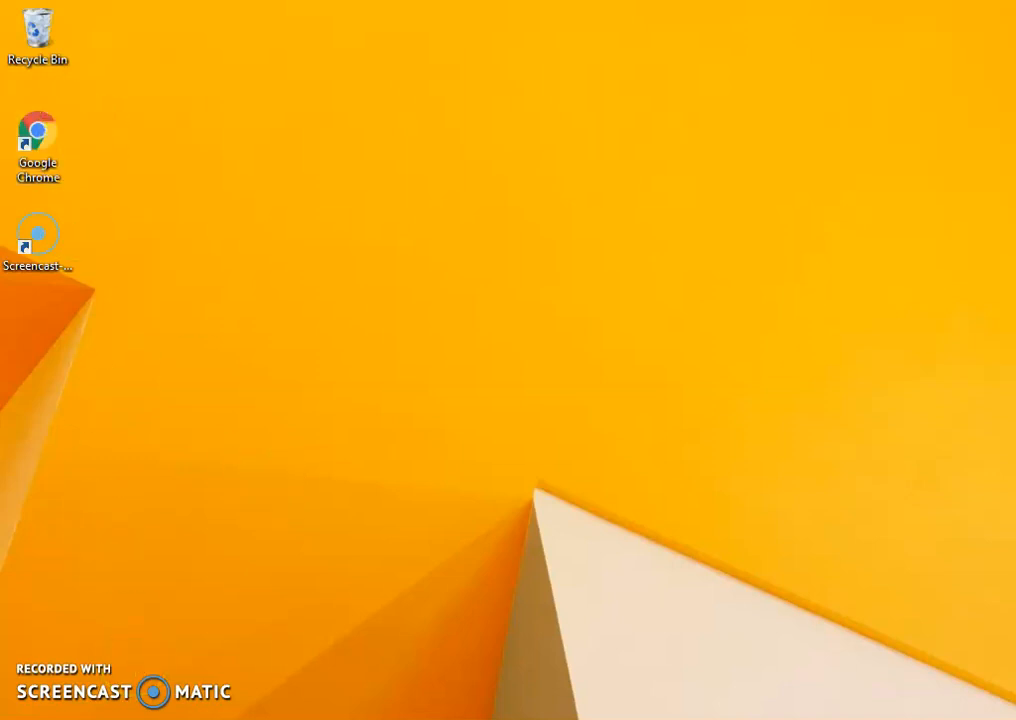
Open Chrome and switch the Google account in use to the default personal account
{"action": "left_click", "coordinate": [203, 718]}
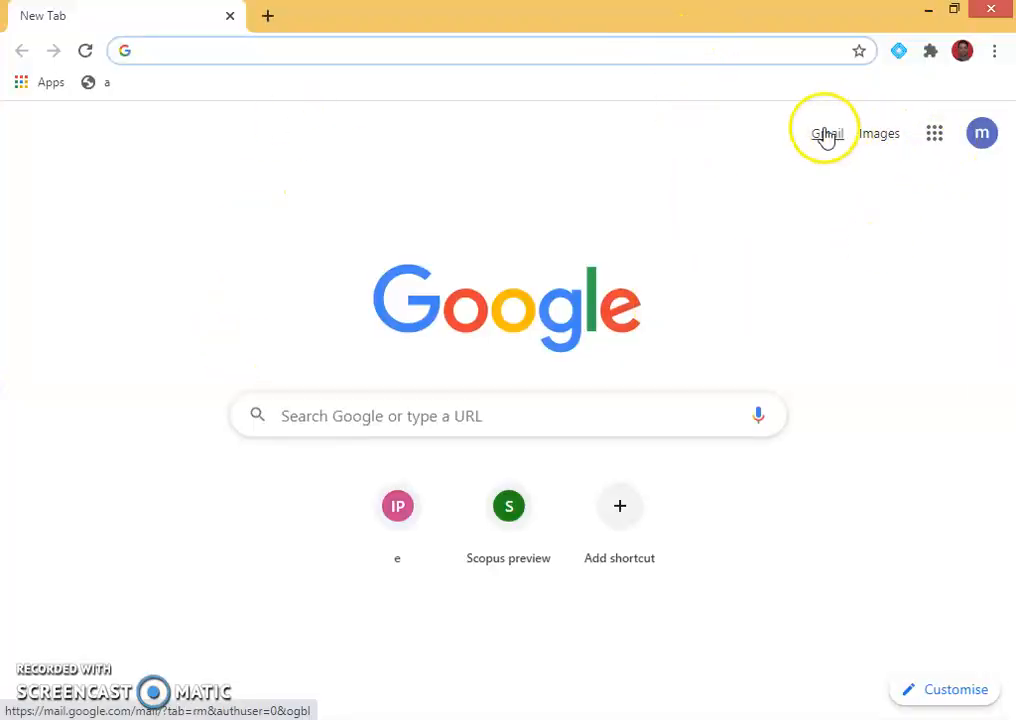
{"action": "left_click", "coordinate": [978, 140]}
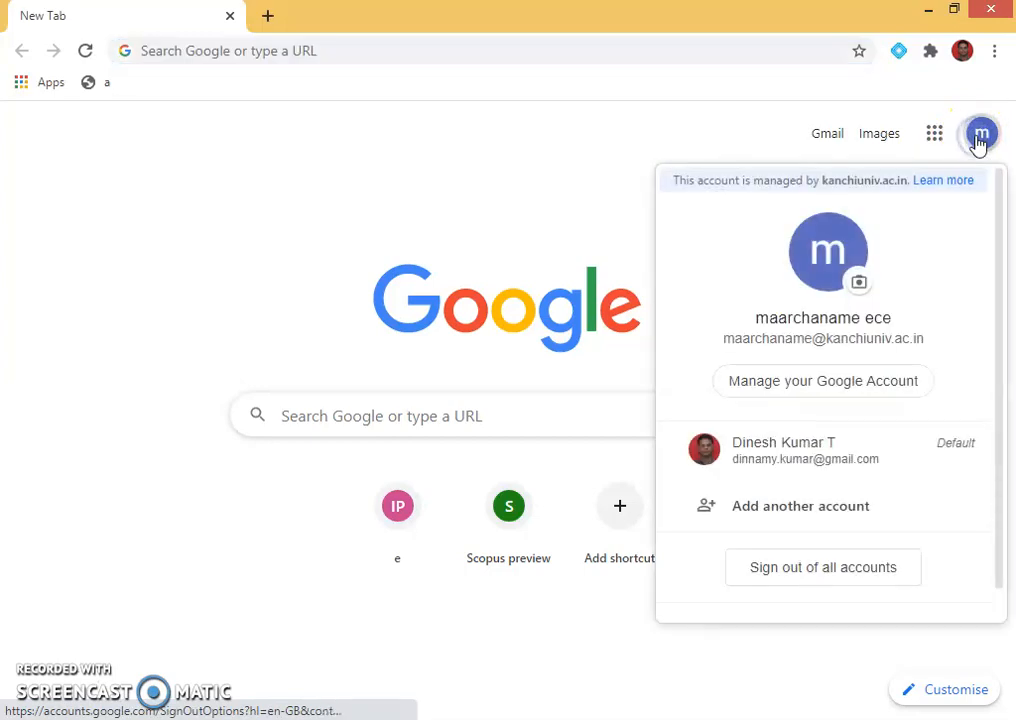
{"action": "left_click", "coordinate": [790, 453]}
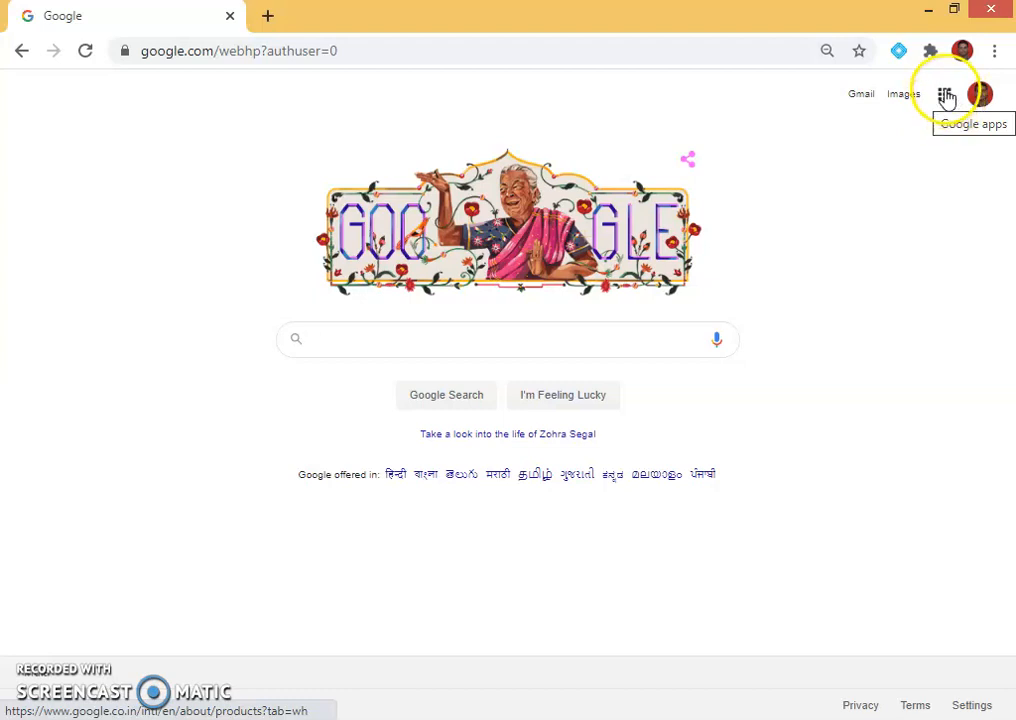
Browse the full list of available Google apps
{"action": "left_click", "coordinate": [946, 96]}
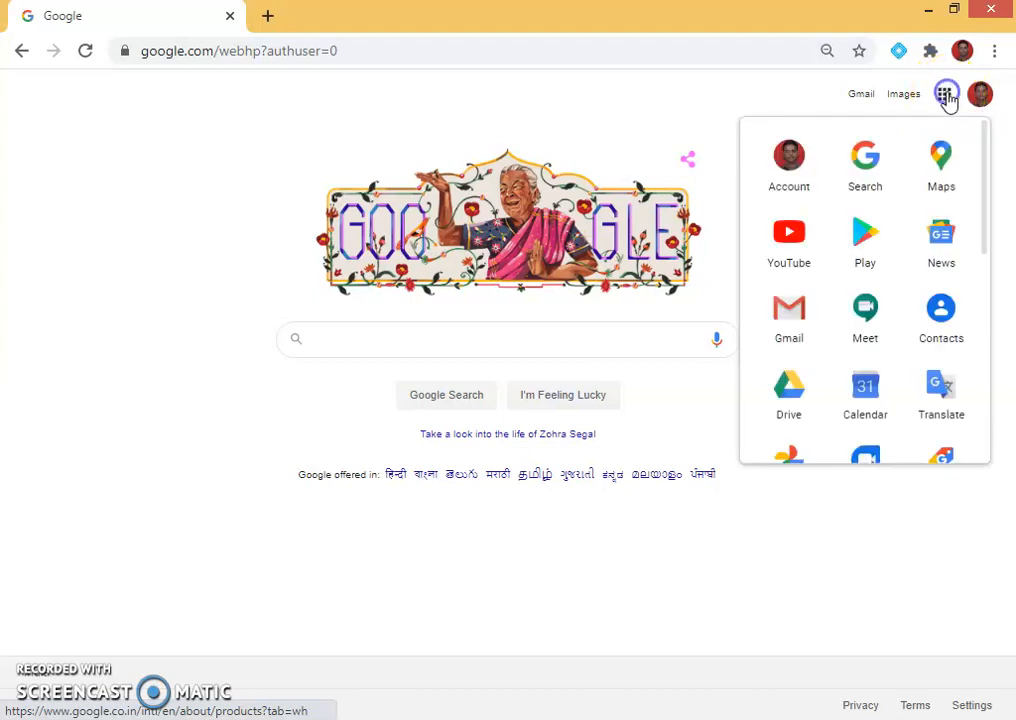
{"action": "scroll", "coordinate": [830, 191], "scroll_direction": "down", "scroll_amount": 2}
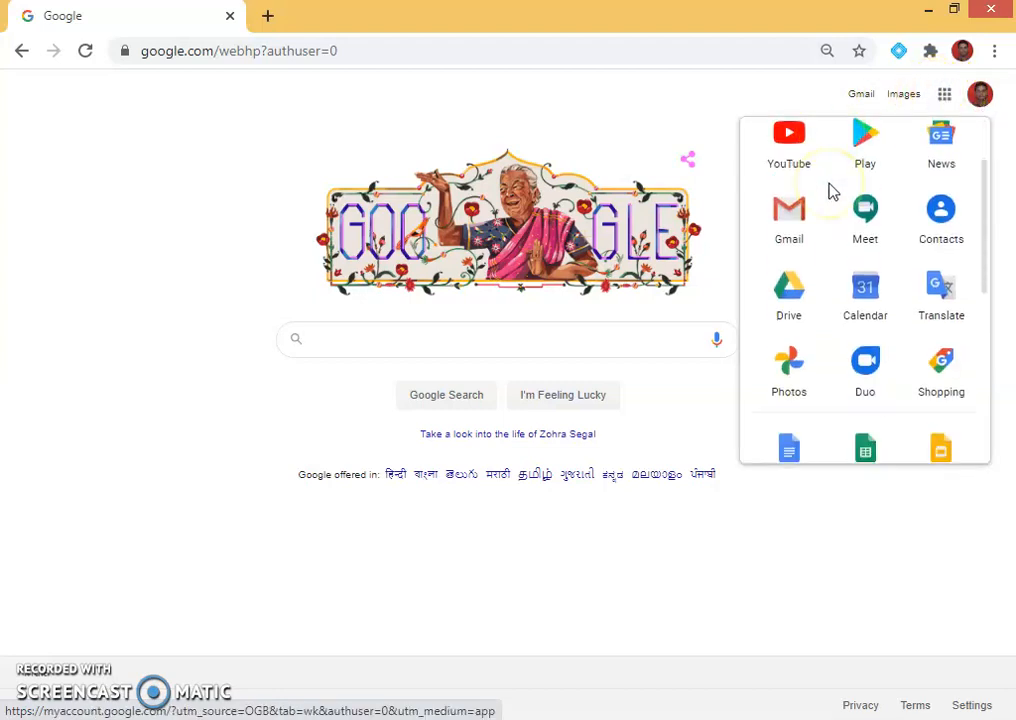
{"action": "scroll", "coordinate": [832, 190], "scroll_direction": "down", "scroll_amount": 1}
{"action": "scroll", "coordinate": [844, 268], "scroll_direction": "down", "scroll_amount": 2}
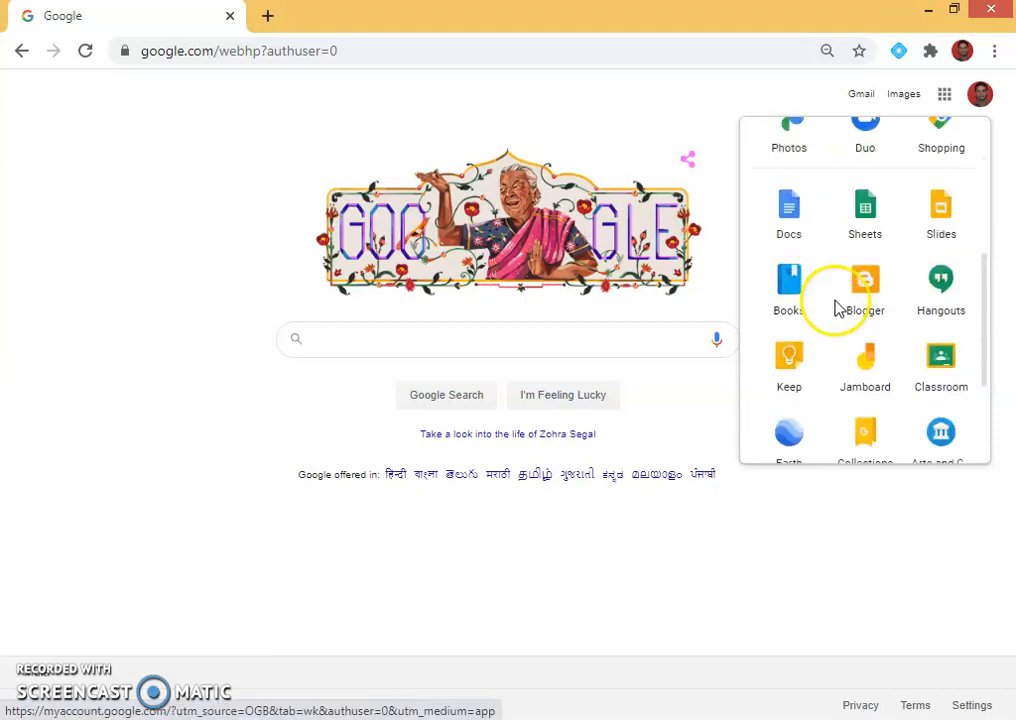
{"action": "scroll", "coordinate": [815, 260], "scroll_direction": "down", "scroll_amount": 2}
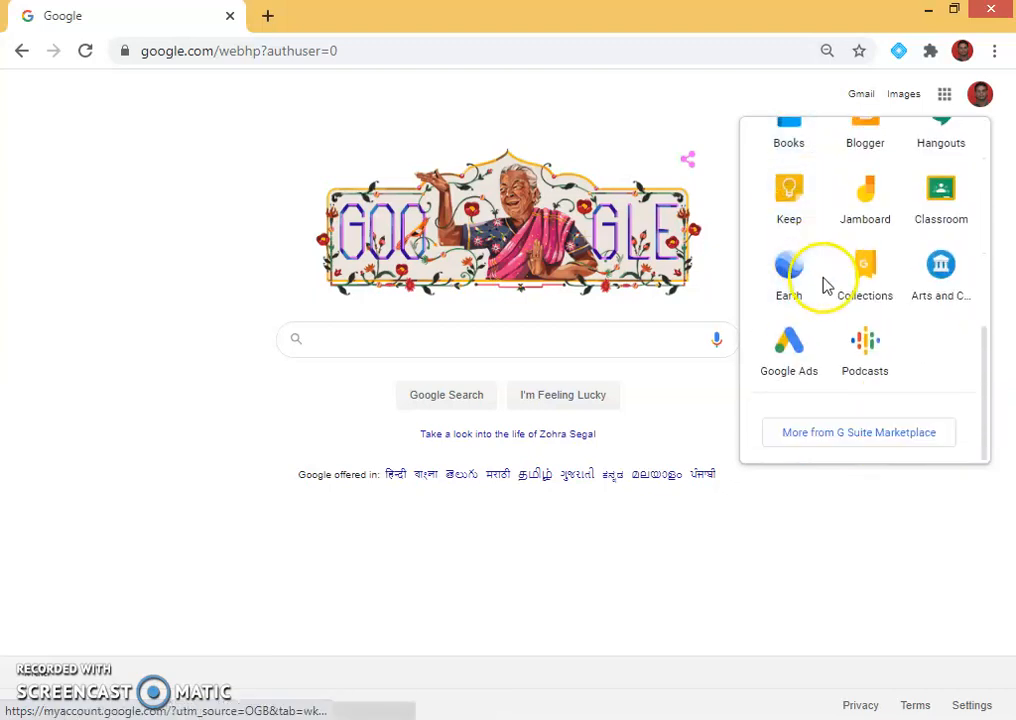
{"action": "scroll", "coordinate": [887, 367], "scroll_direction": "up", "scroll_amount": 6}
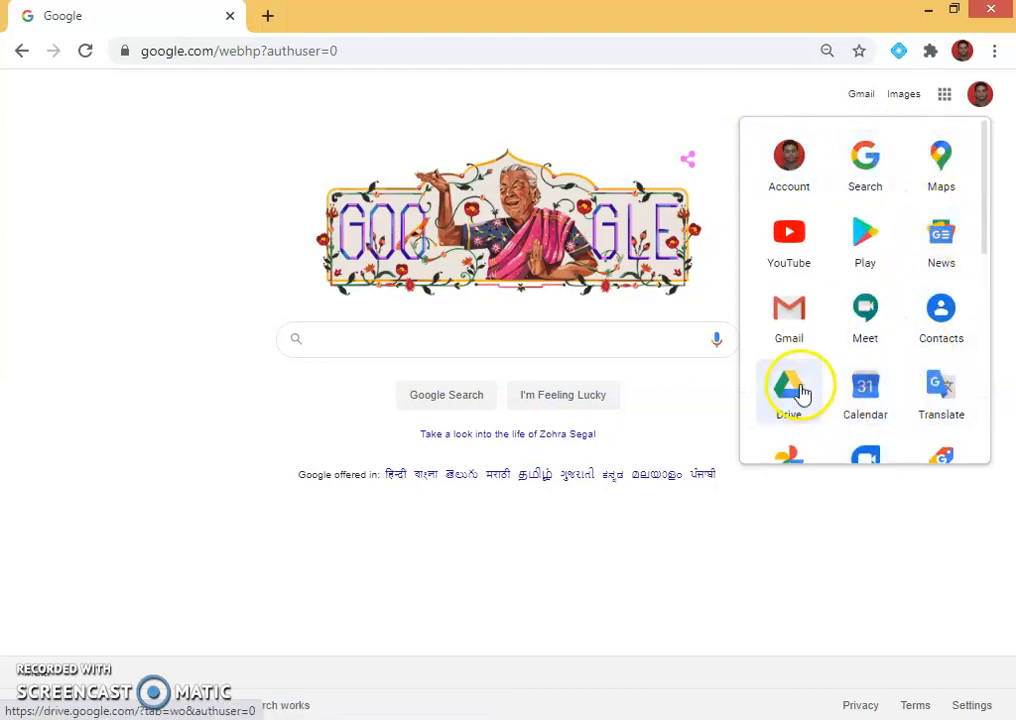
Search Google for "google forms" and open the personal version of Google Forms from the first result
{"action": "left_click", "coordinate": [358, 335]}
{"action": "type", "text": "goog"}
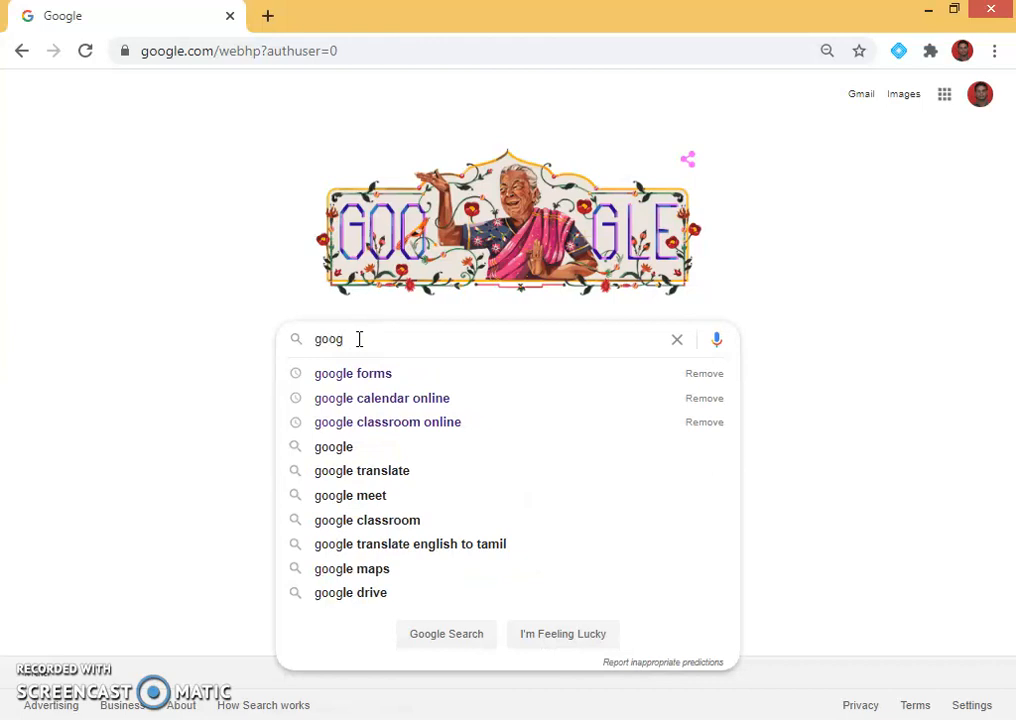
{"action": "key", "text": "Down"}
{"action": "key", "text": "Return"}
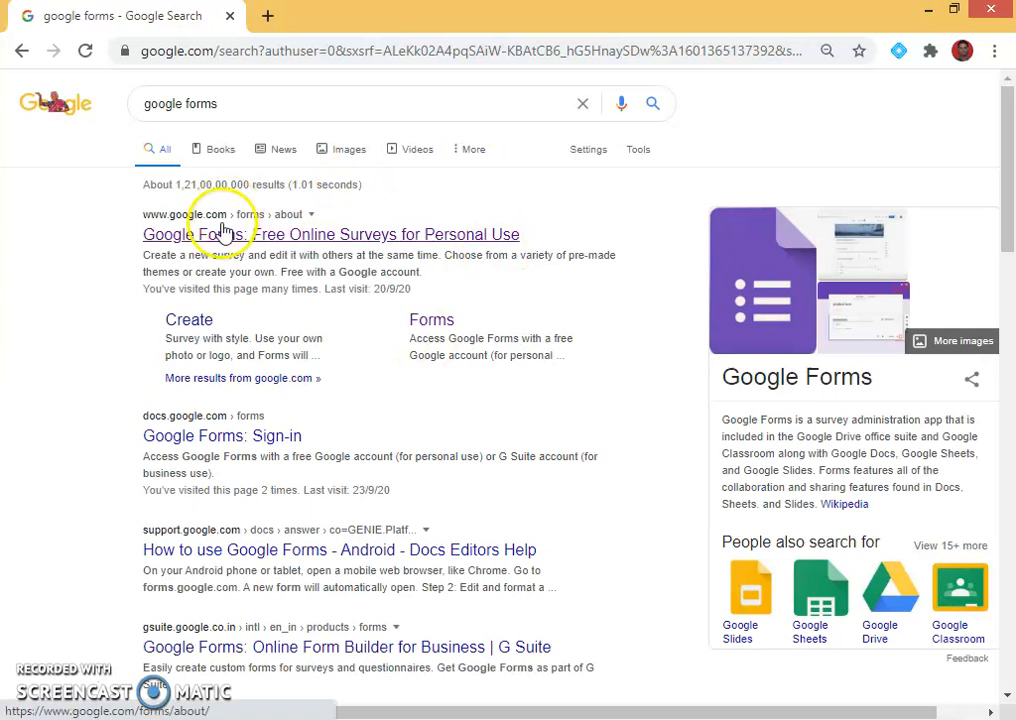
{"action": "left_click", "coordinate": [222, 232]}
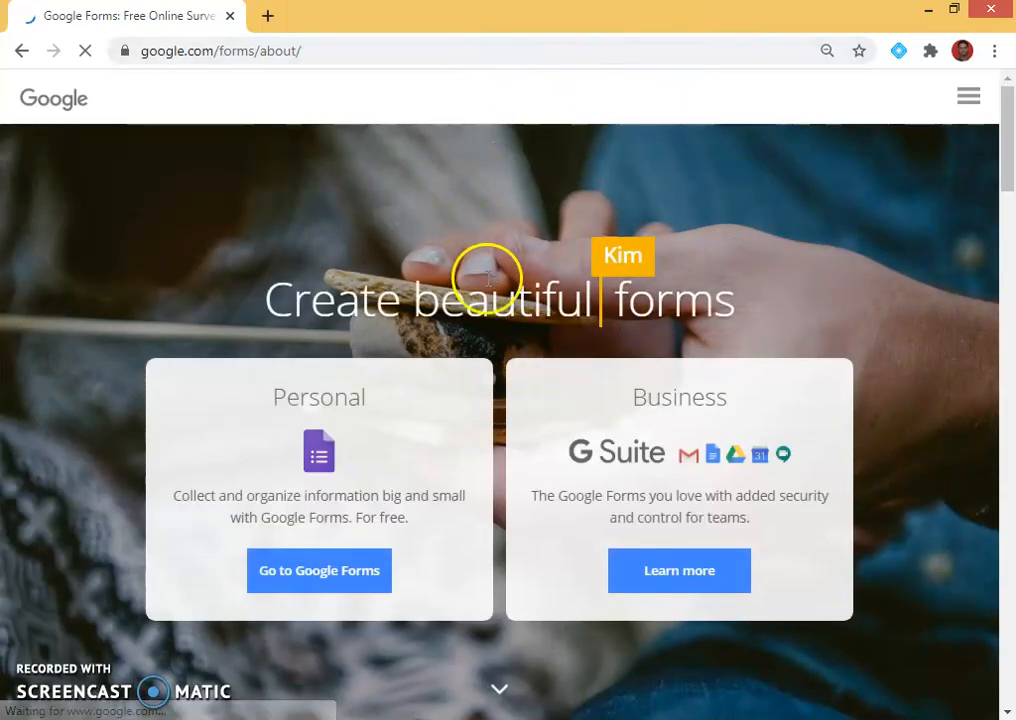
{"action": "left_click", "coordinate": [332, 586]}
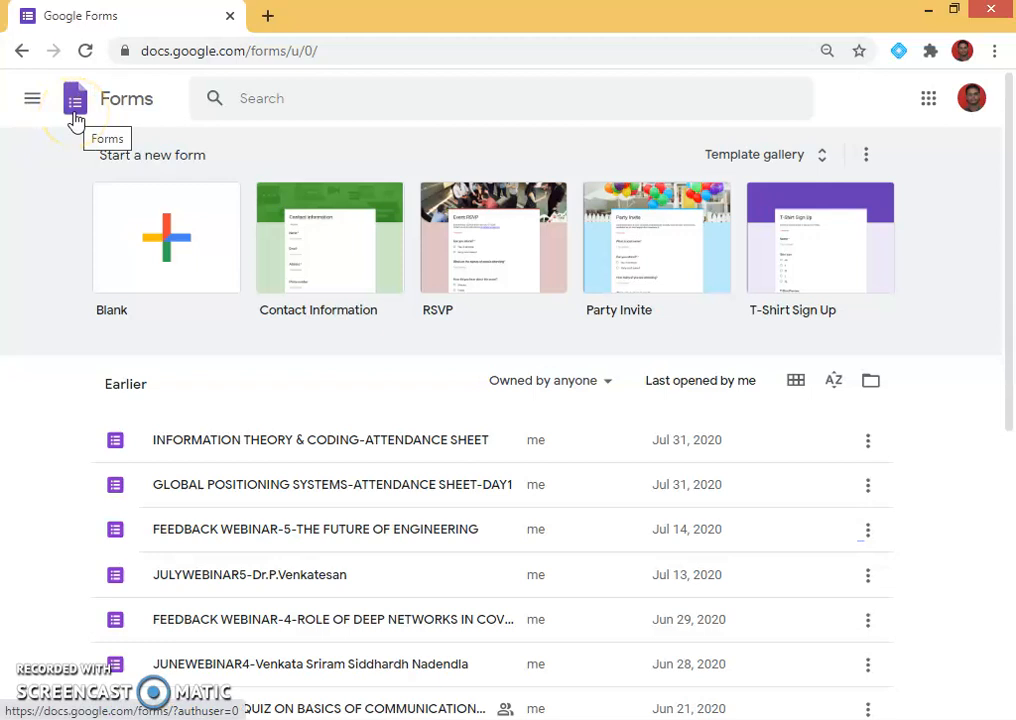
Create a blank form, title it HISTORY and give the form file the same name
{"action": "left_click", "coordinate": [172, 240]}
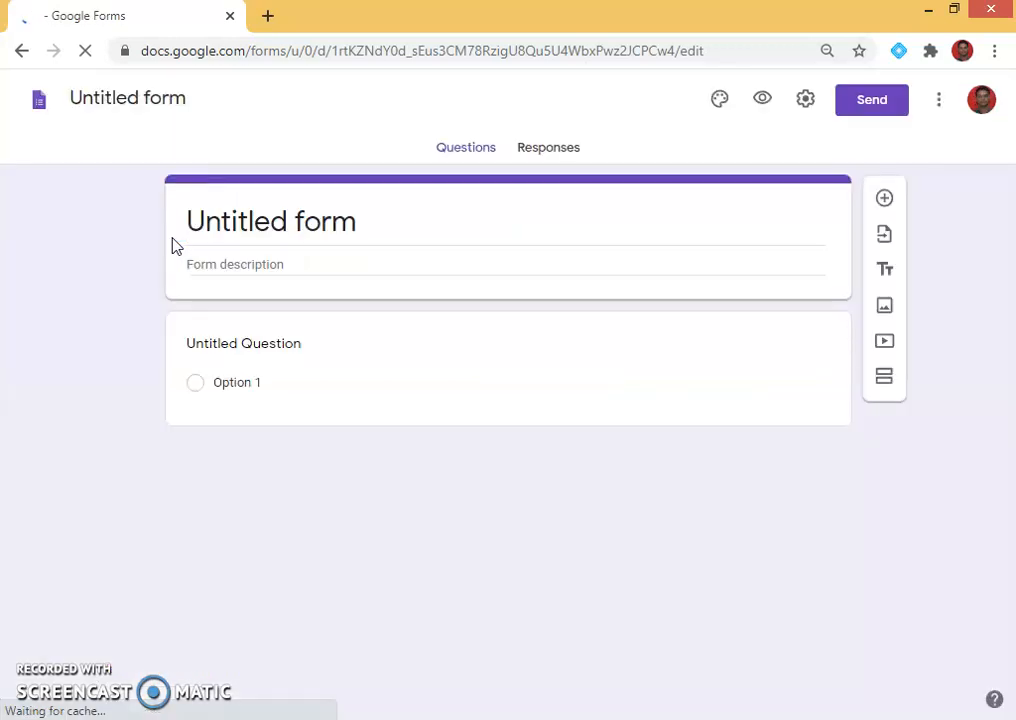
{"action": "left_click", "coordinate": [287, 224]}
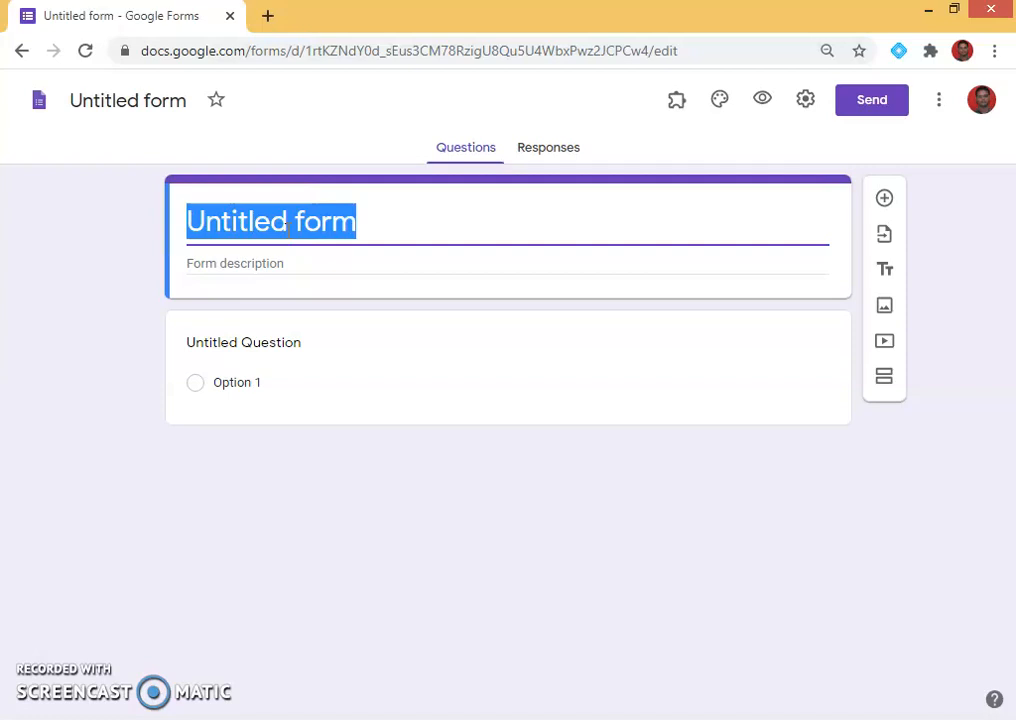
{"action": "type", "text": "HIS"}
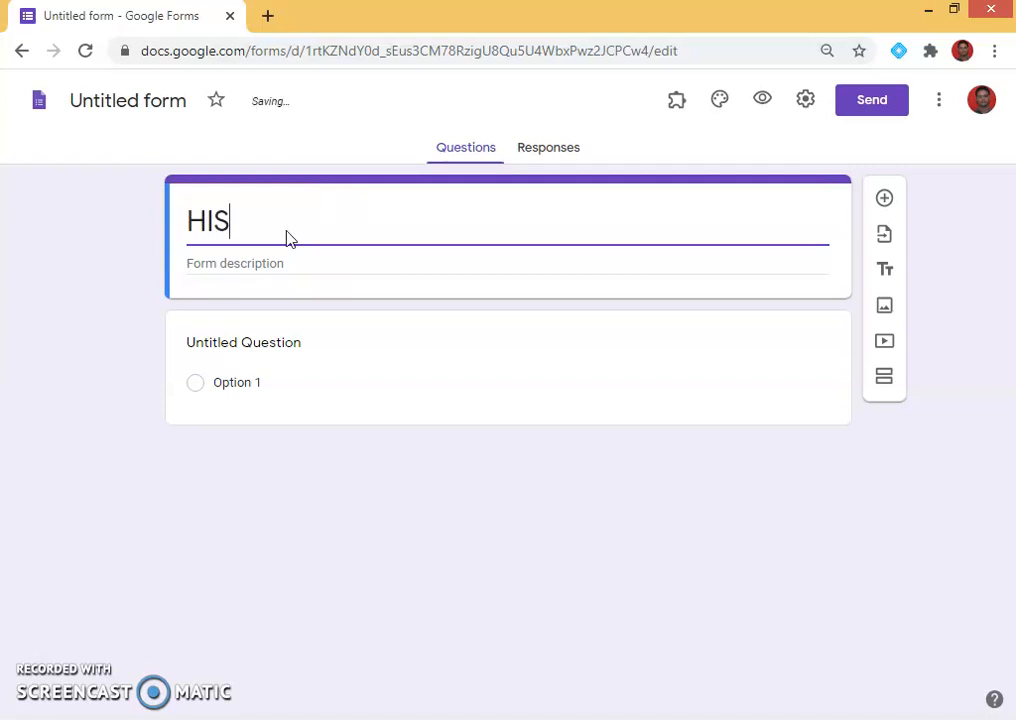
{"action": "type", "text": "TORY"}
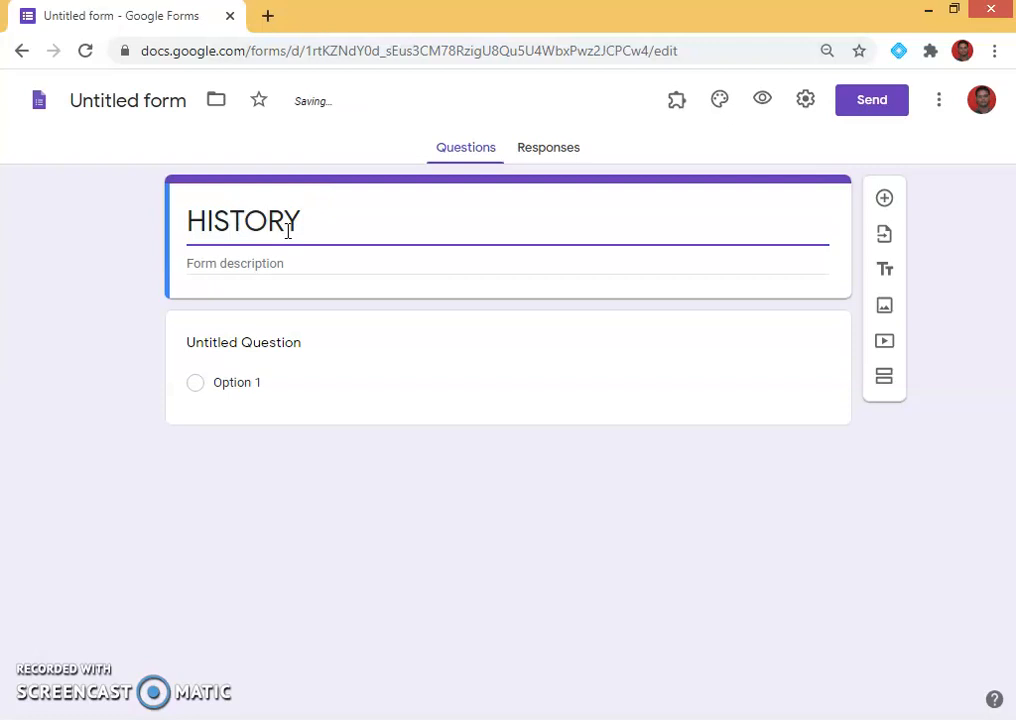
{"action": "type", "text": " O"}
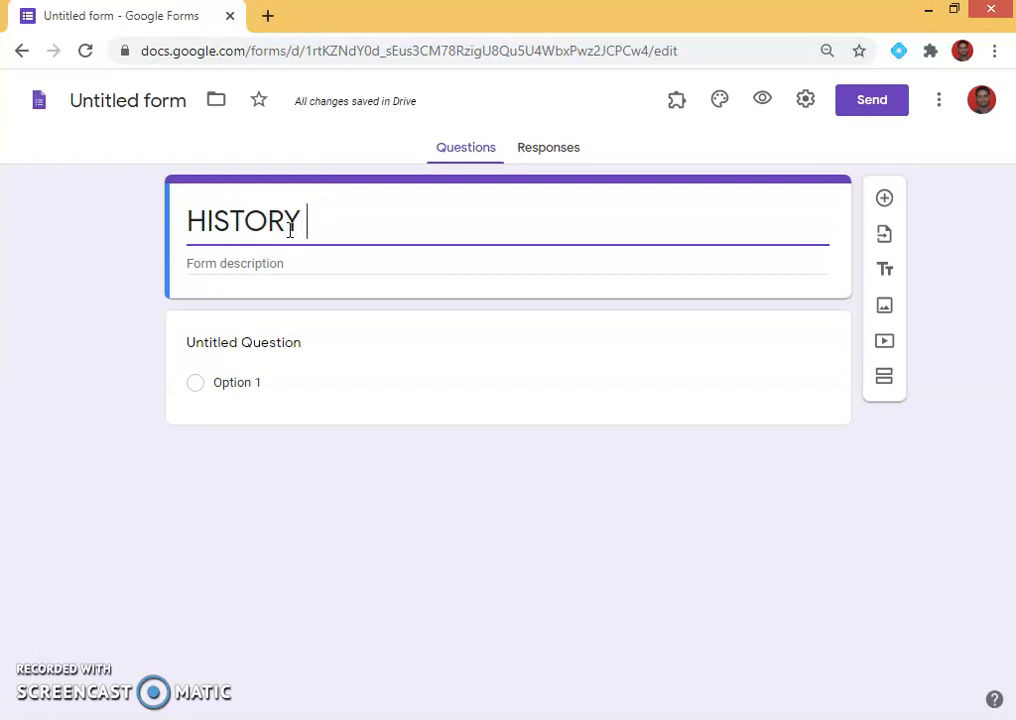
{"action": "key", "text": "BackSpace"}
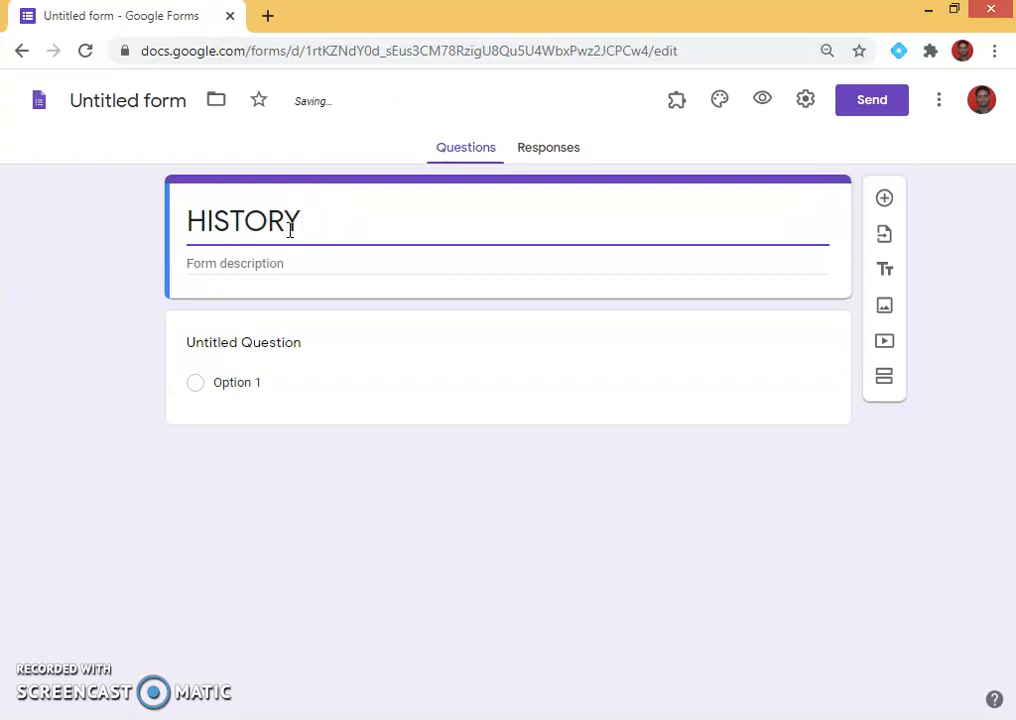
{"action": "double_click", "coordinate": [291, 229]}
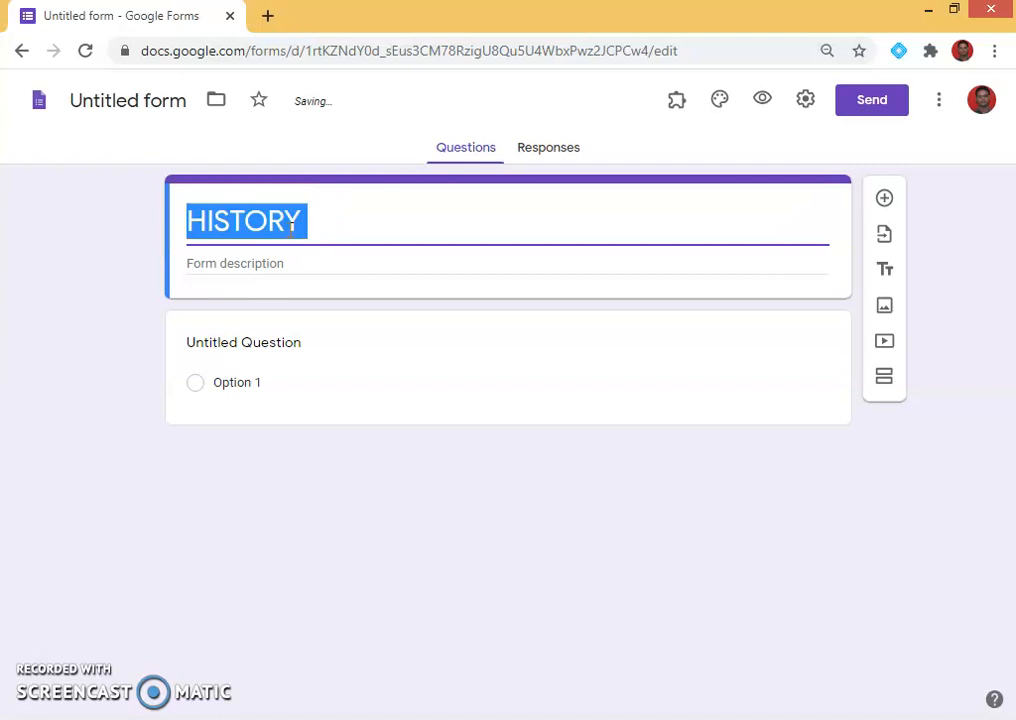
{"action": "left_click", "coordinate": [155, 96]}
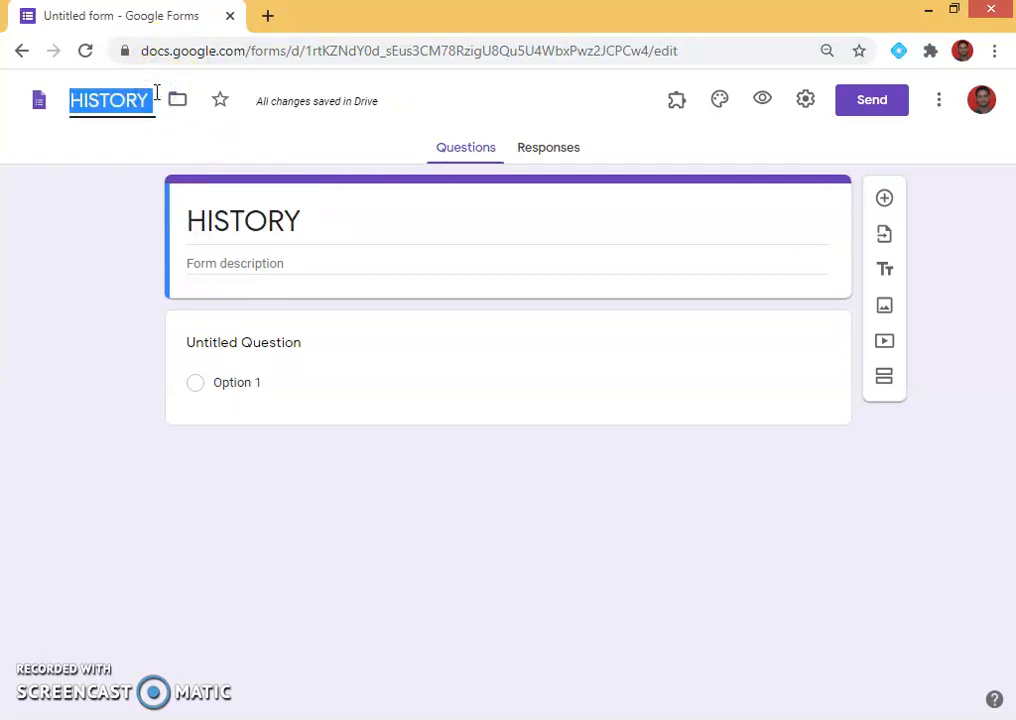
{"action": "double_click", "coordinate": [338, 228]}
Enter "ANSWER ALL THE QUESTIONS" as the form description
{"action": "left_click", "coordinate": [305, 266]}
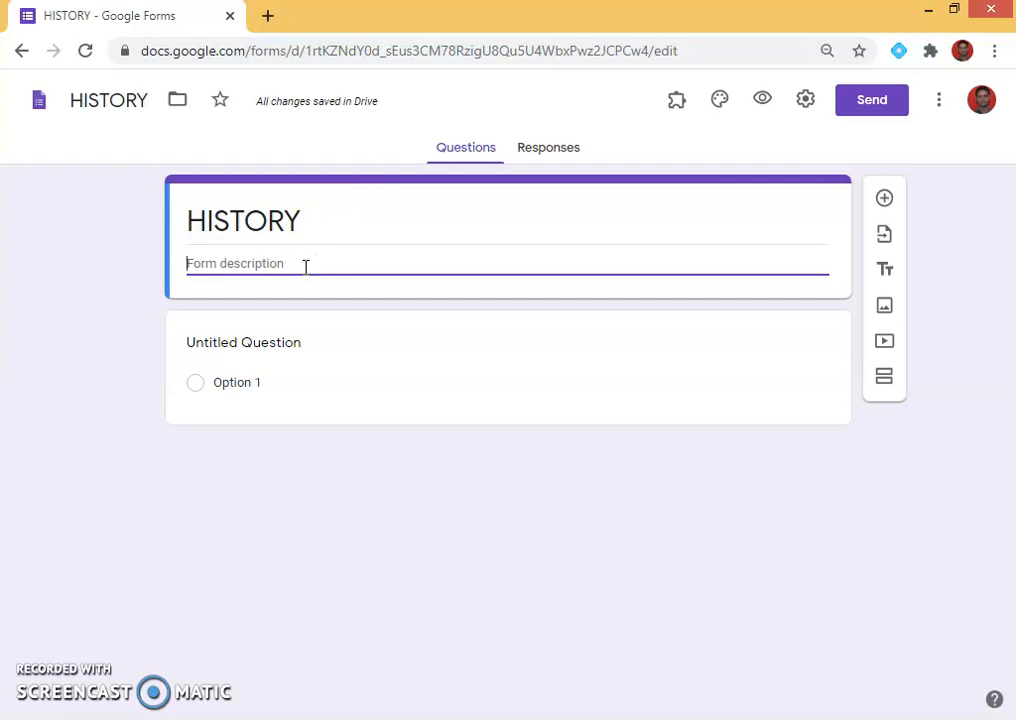
{"action": "type", "text": "ANSWER ALLL THE"}
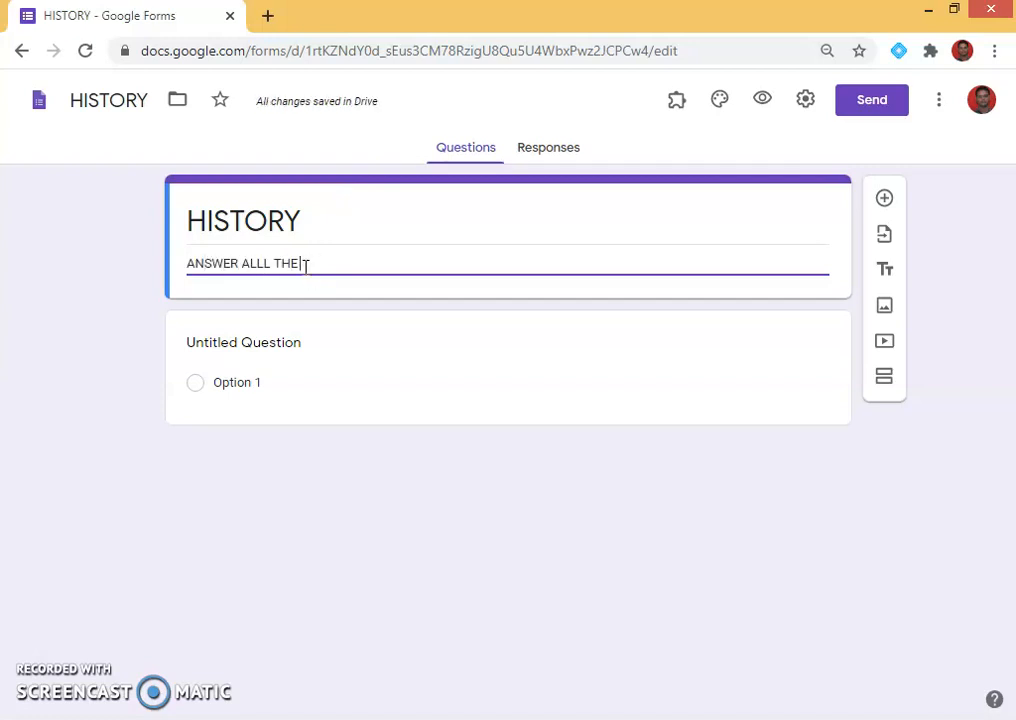
{"action": "type", "text": " QUESTIONS"}
{"action": "left_click", "coordinate": [262, 264]}
{"action": "key", "text": "BackSpace"}
Extend the description's first line with ". EACH QUESTION CARRIES 2 MARKS/5 MARKS/1 MARK"
{"action": "triple_click", "coordinate": [405, 268]}
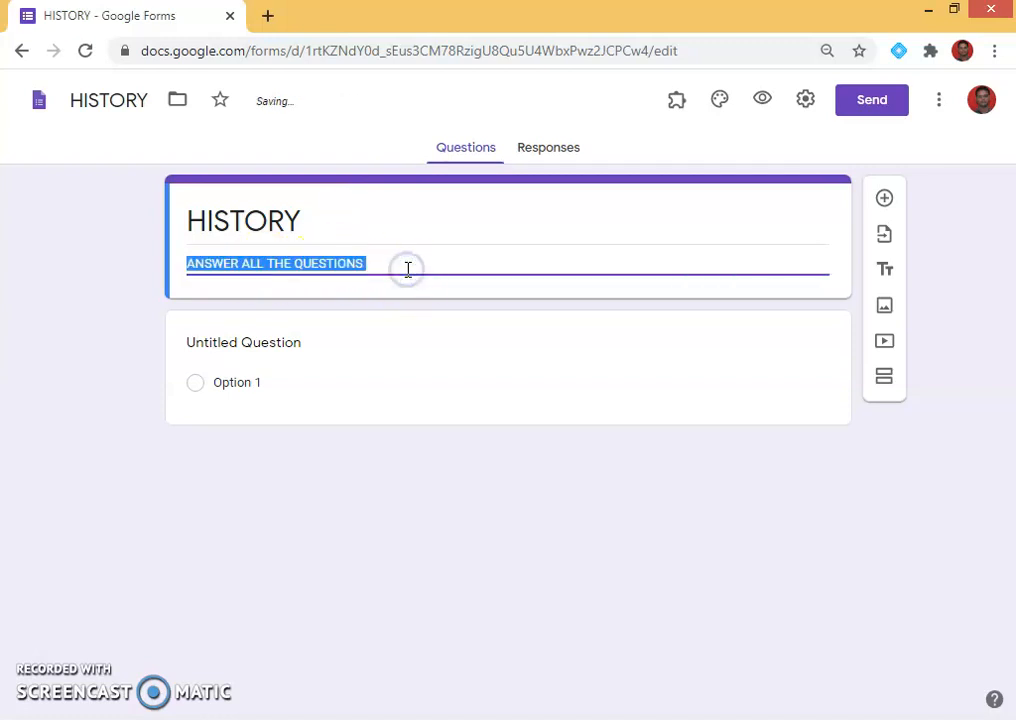
{"action": "key", "text": "Right"}
{"action": "type", "text": "."}
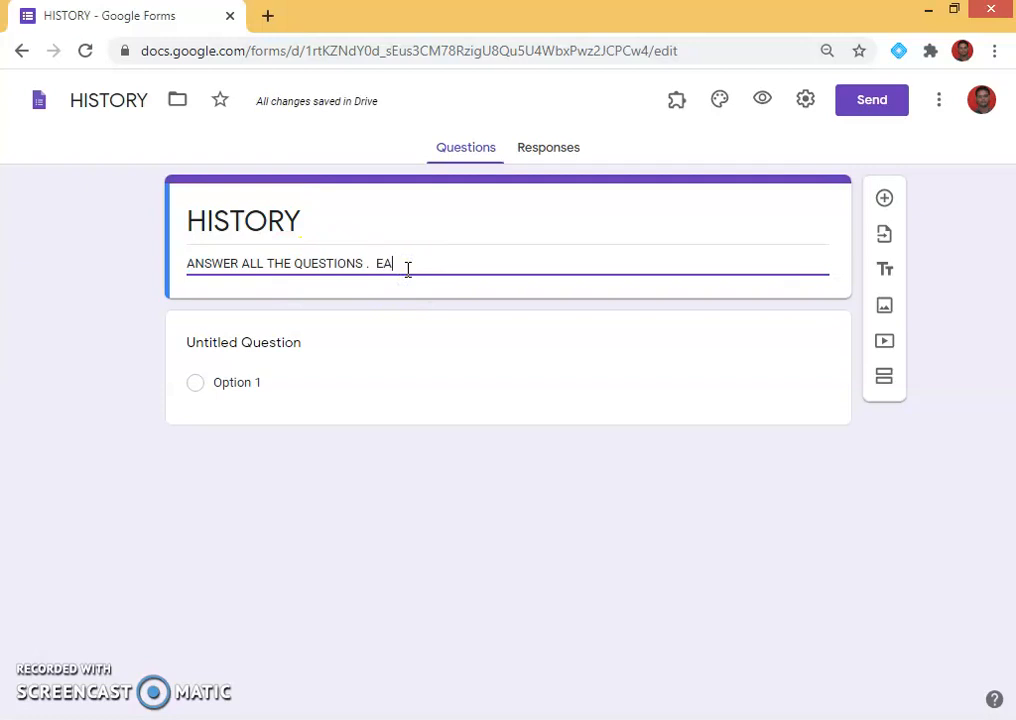
{"action": "type", "text": "  EACH QUE"}
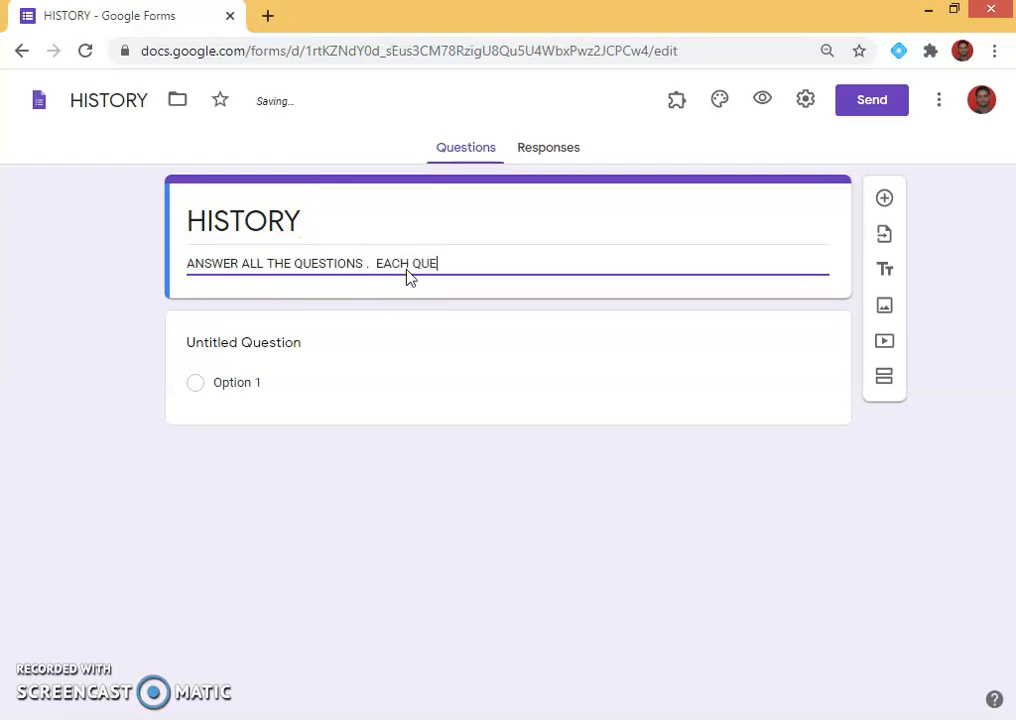
{"action": "type", "text": "STION CARRI"}
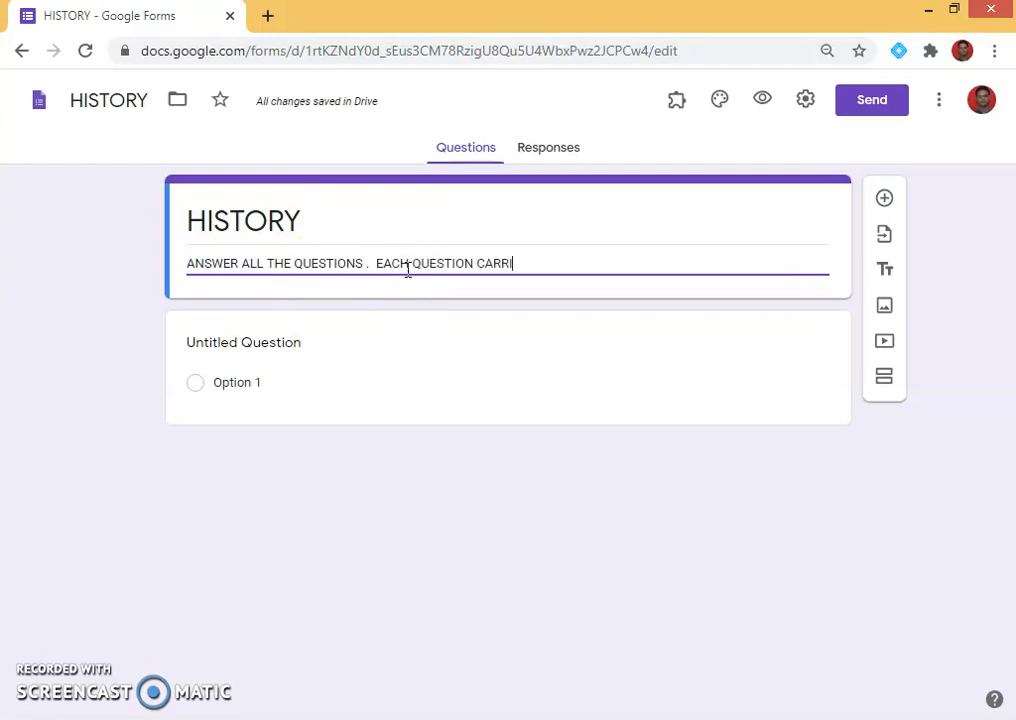
{"action": "type", "text": "ES 2 M"}
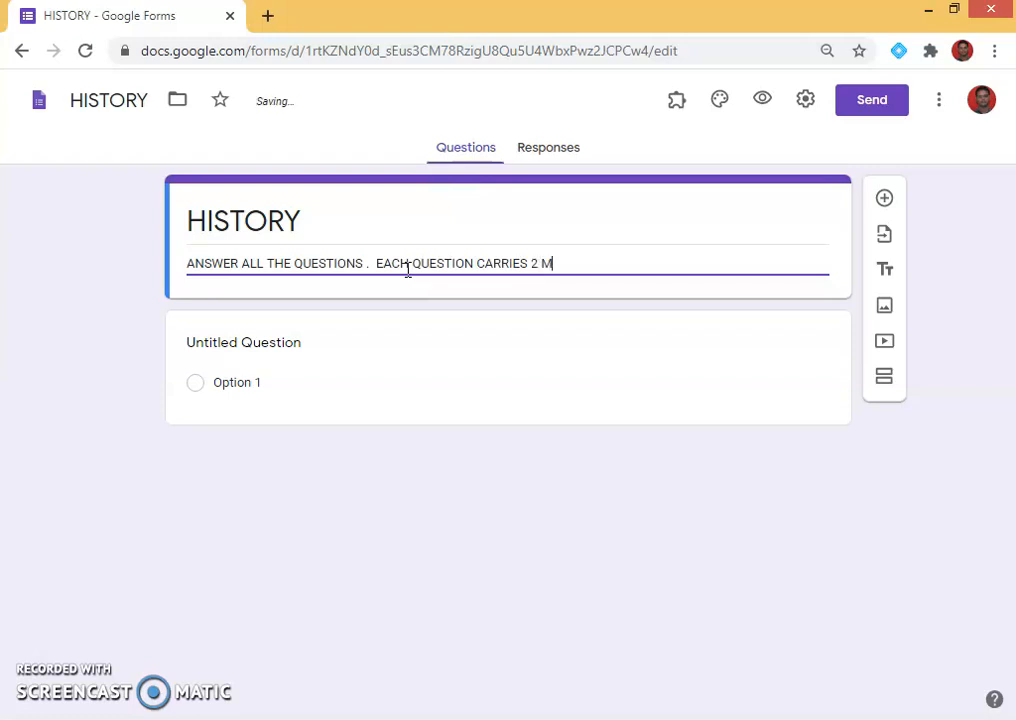
{"action": "type", "text": "ARKS/5 MARSK"}
{"action": "key", "text": "BackSpace"}
{"action": "key", "text": "BackSpace"}
{"action": "type", "text": "K"}
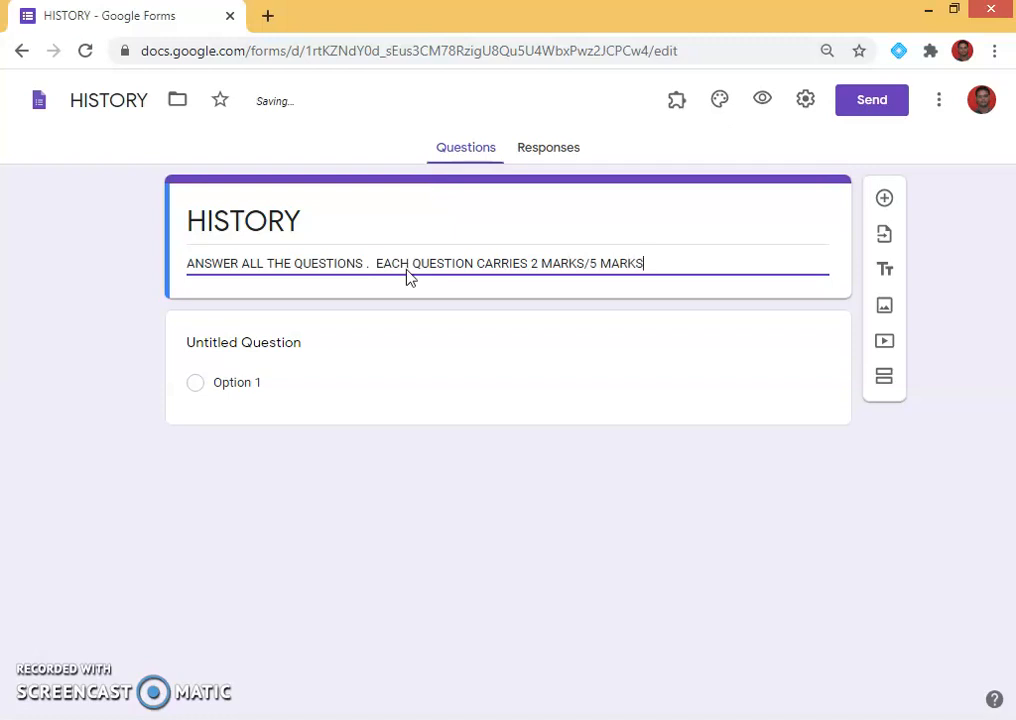
{"action": "type", "text": "S/1 MARK"}
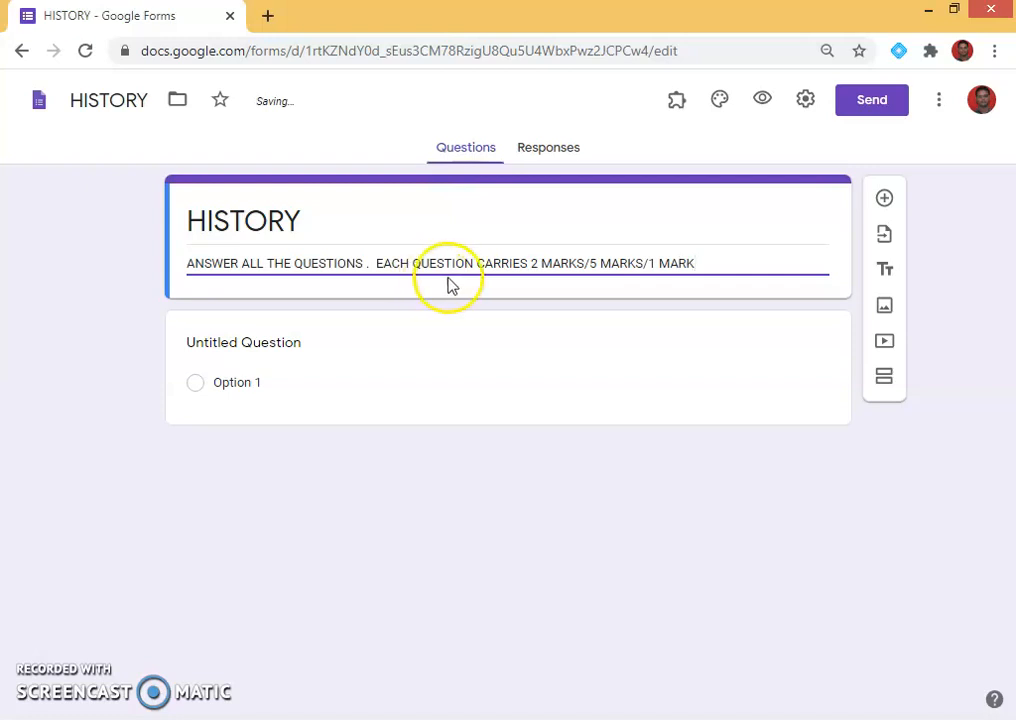
{"action": "left_click", "coordinate": [517, 306]}
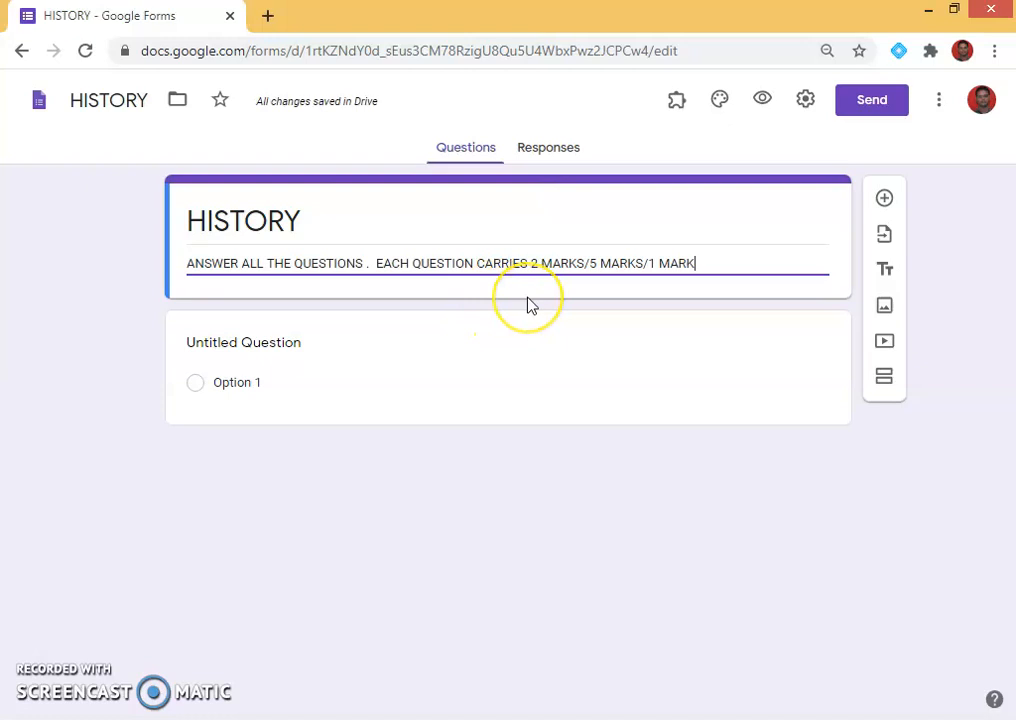
Add two further lines to the form description reading "YEAR/STD:" and "SECTION:"
{"action": "key", "text": "Return"}
{"action": "type", "text": "YEAR"}
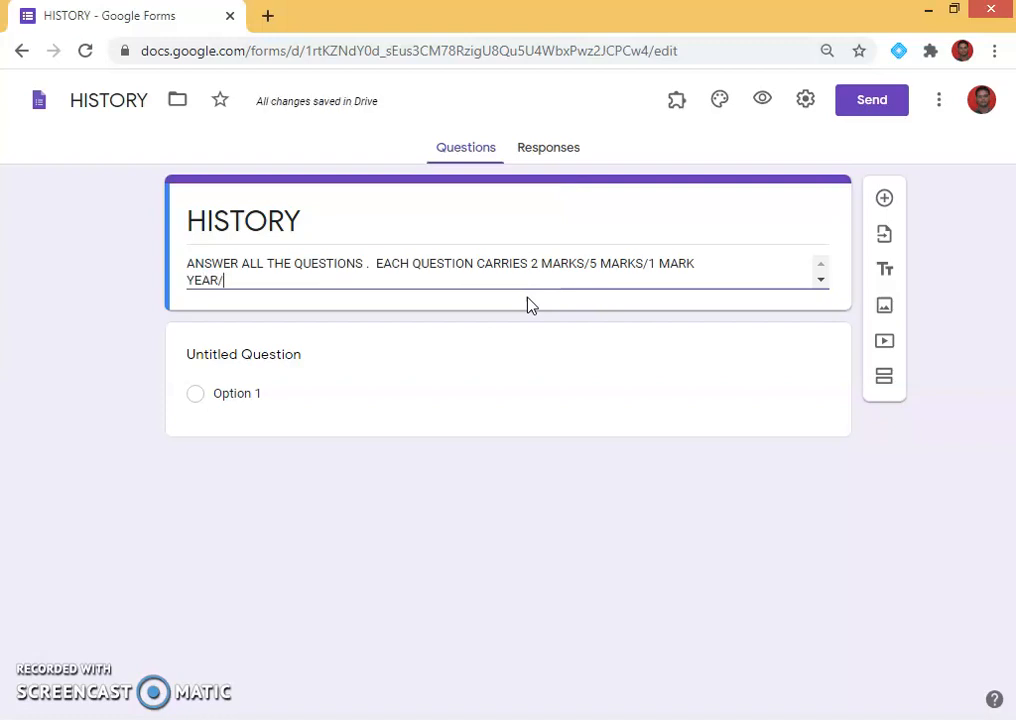
{"action": "type", "text": "/STD/"}
{"action": "key", "text": "Return"}
{"action": "type", "text": "SECT"}
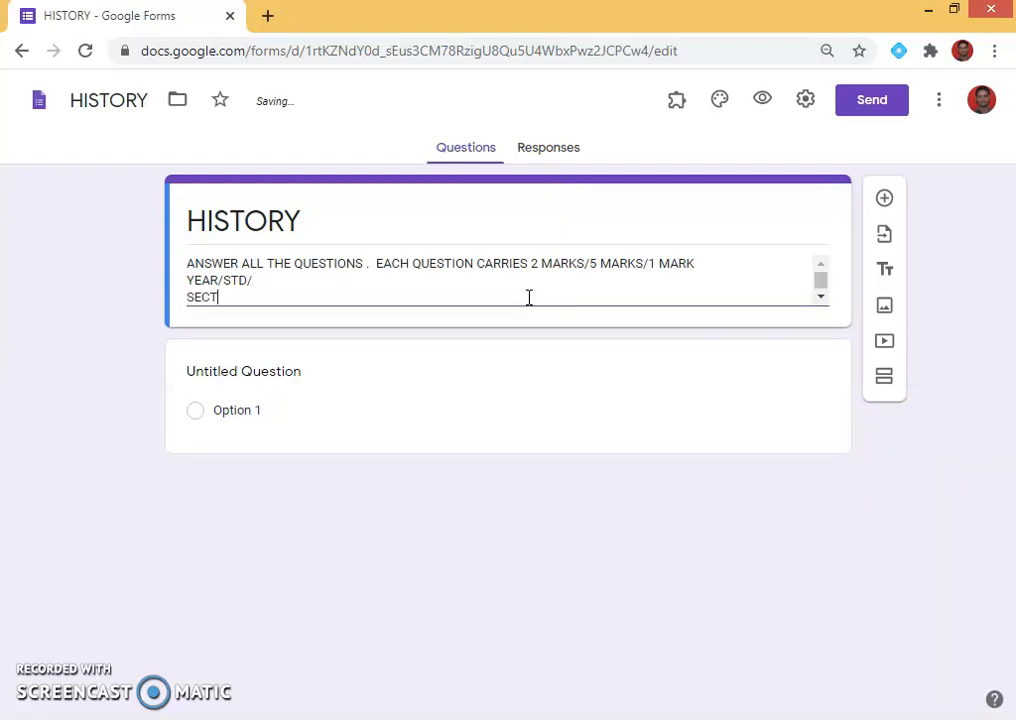
{"action": "type", "text": "ION:"}
{"action": "left_click", "coordinate": [297, 276]}
{"action": "key", "text": "BackSpace"}
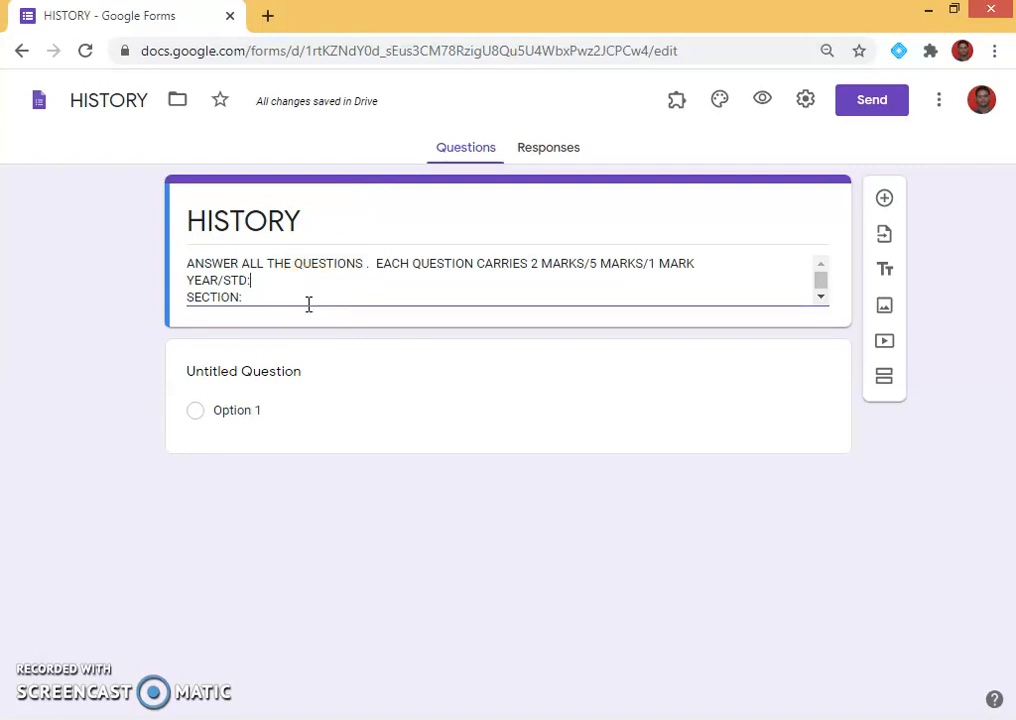
Enter "THE VOLCANOES THAT ARE QUIET FOR MANY YEARS AND MAY ERUPT AGAIN ARE CALLED AS" as the first question's text
{"action": "left_click", "coordinate": [255, 374]}
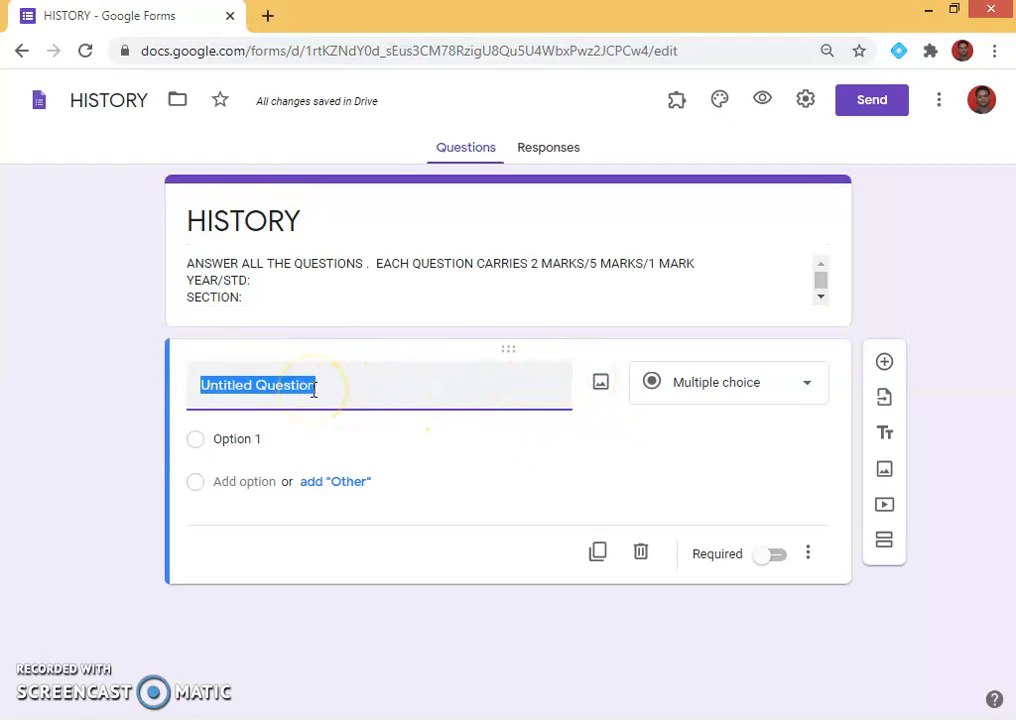
{"action": "type", "text": "THE V"}
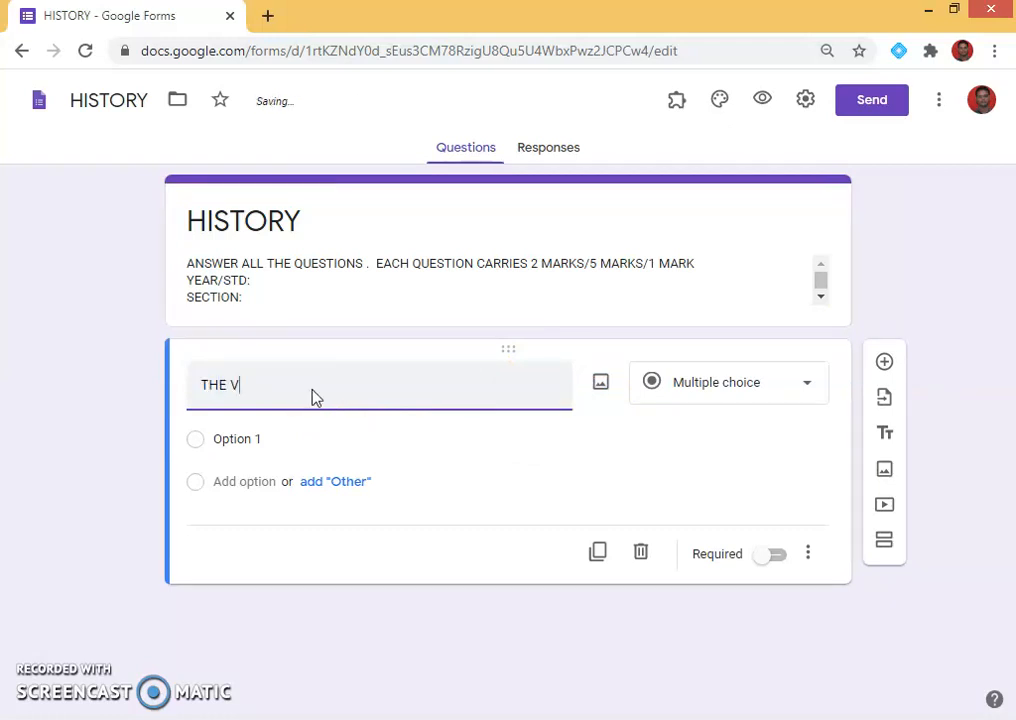
{"action": "type", "text": "OLCANOES THAT ARE"}
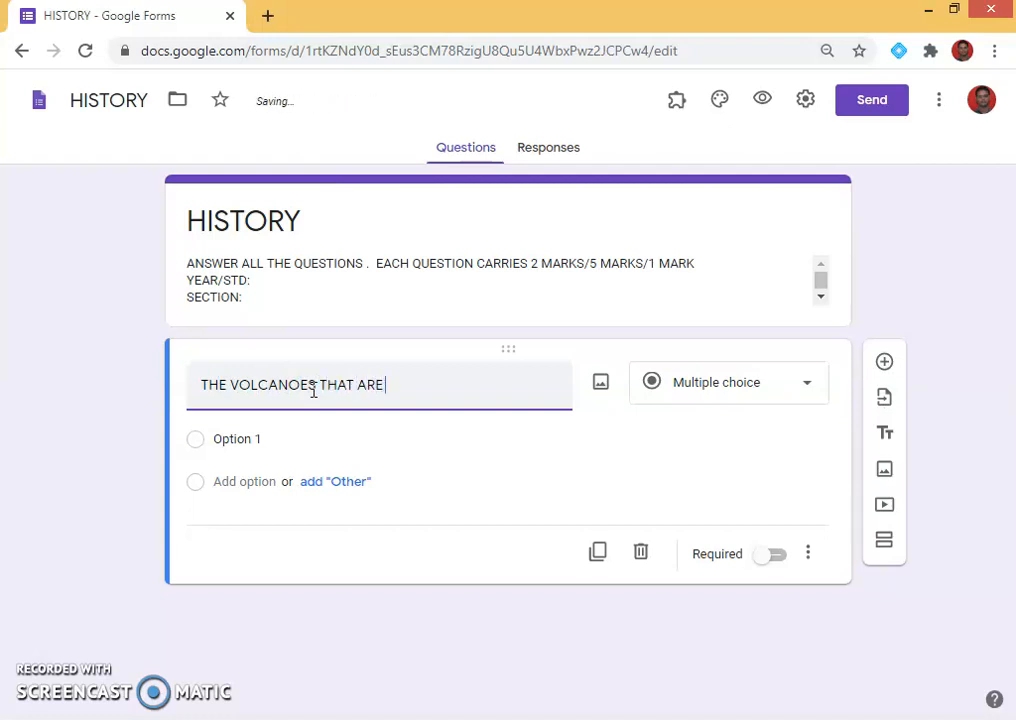
{"action": "type", "text": " QUIET FOR MAN"}
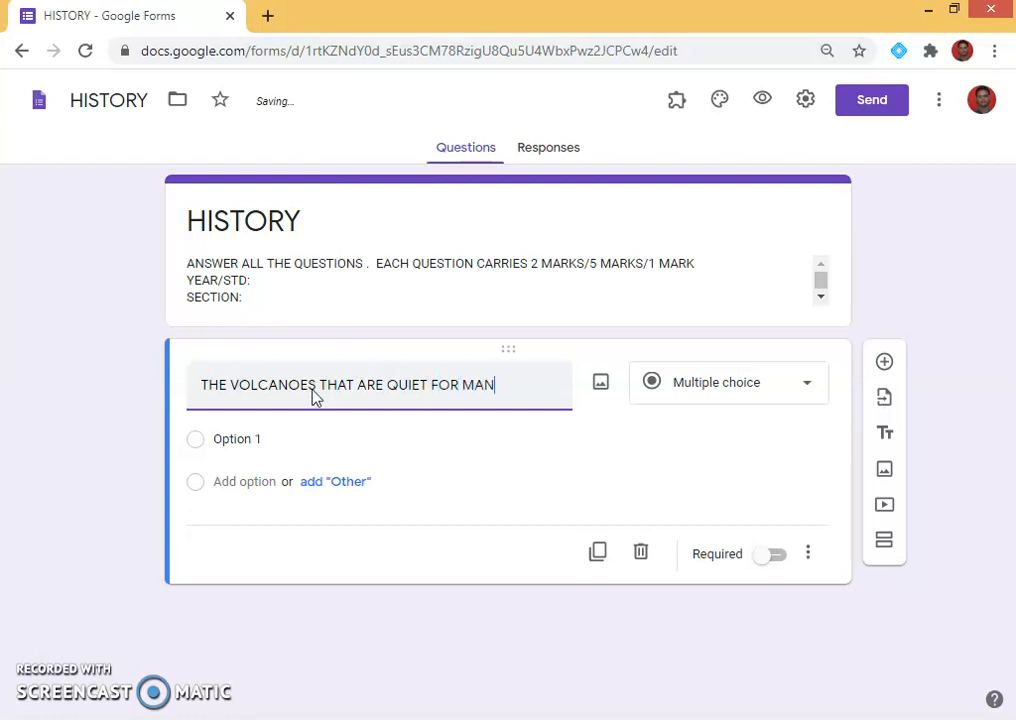
{"action": "type", "text": "Y YEARS AND"}
{"action": "type", "text": "MAY "}
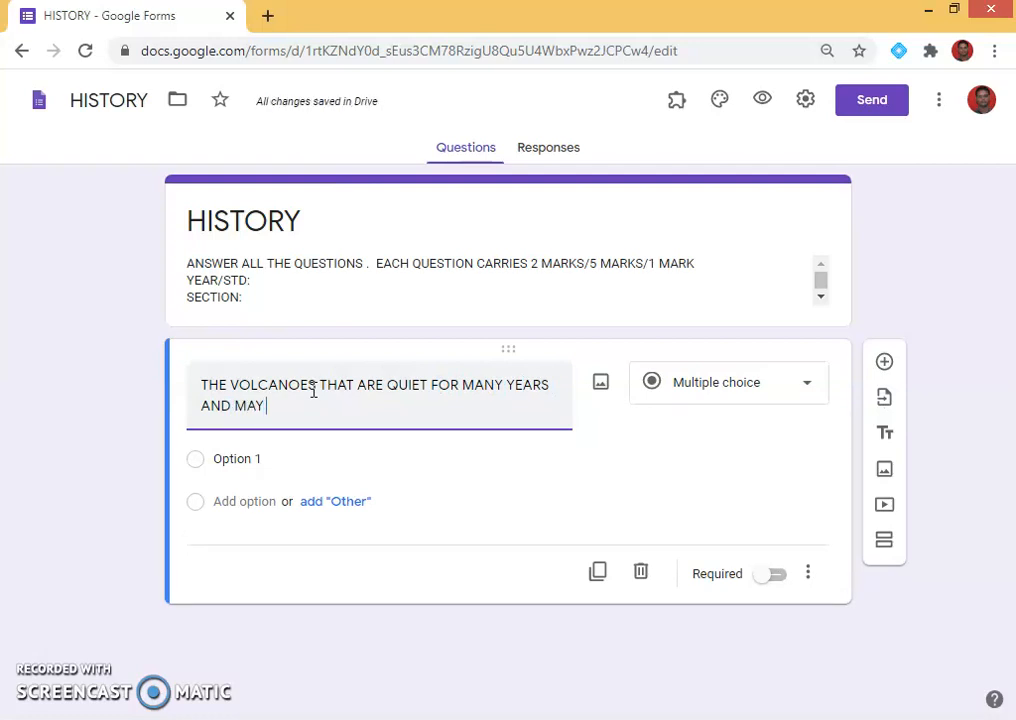
{"action": "type", "text": "ERUP"}
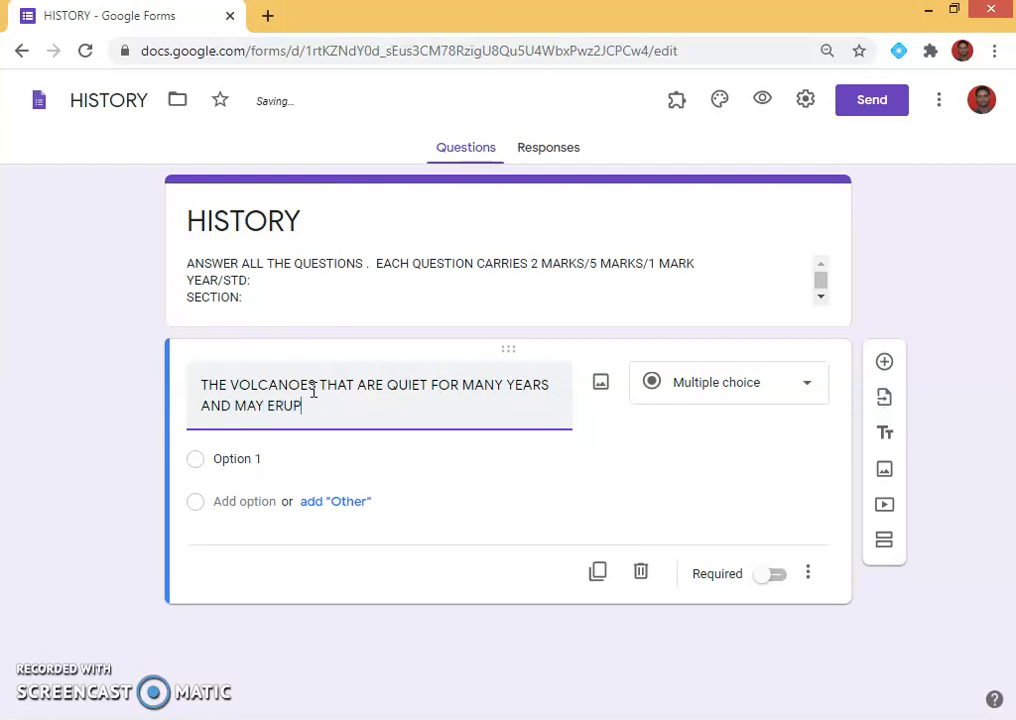
{"action": "type", "text": "T AGIAN"}
{"action": "key", "text": "BackSpace"}
{"action": "type", "text": "AIN ARE"}
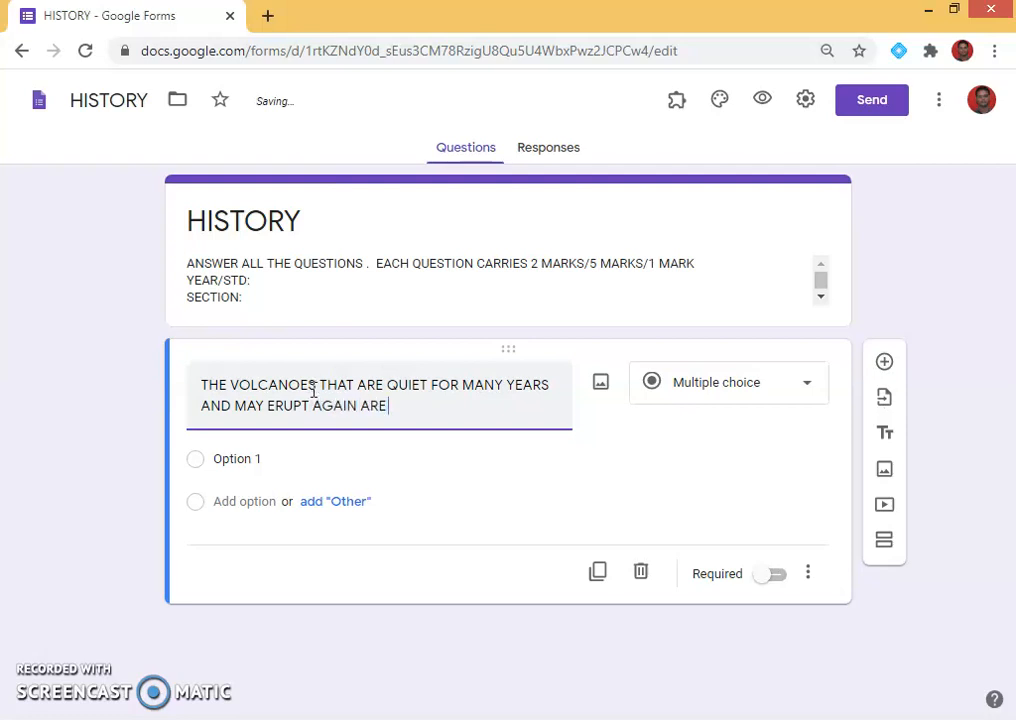
{"action": "type", "text": " CALLED A"}
{"action": "key", "text": "BackSpace"}
{"action": "key", "text": "BackSpace"}
{"action": "type", "text": "ALLED AS"}
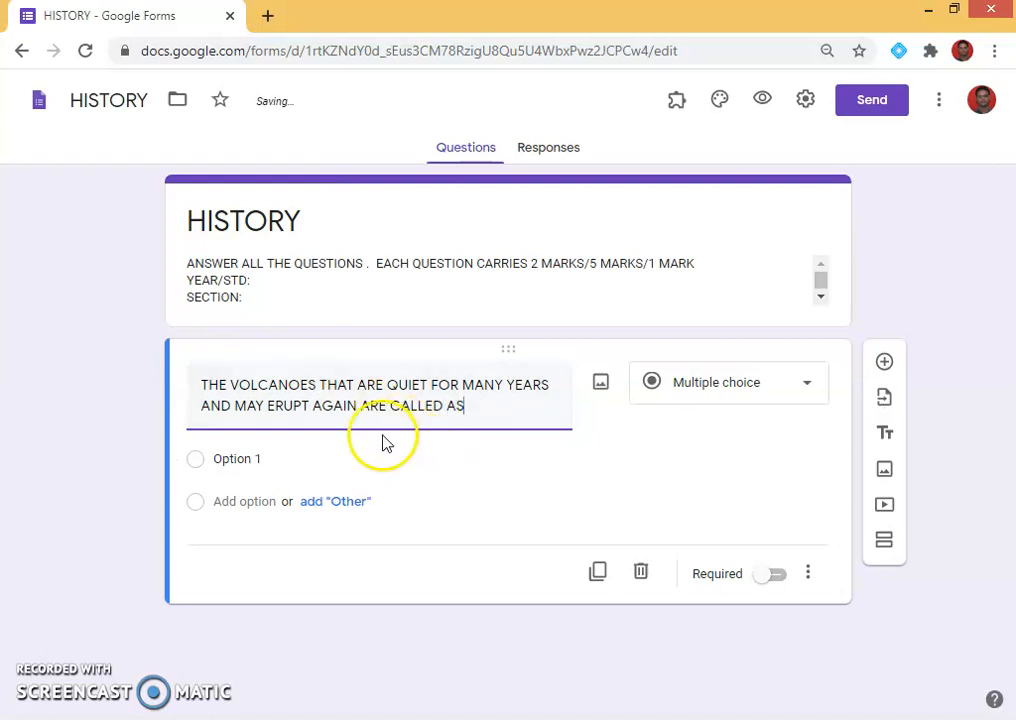
Keep the volcano question as multiple choice, give it the options ACTIVE, DORMANT and EXTINCT, and make it required
{"action": "left_click", "coordinate": [261, 456]}
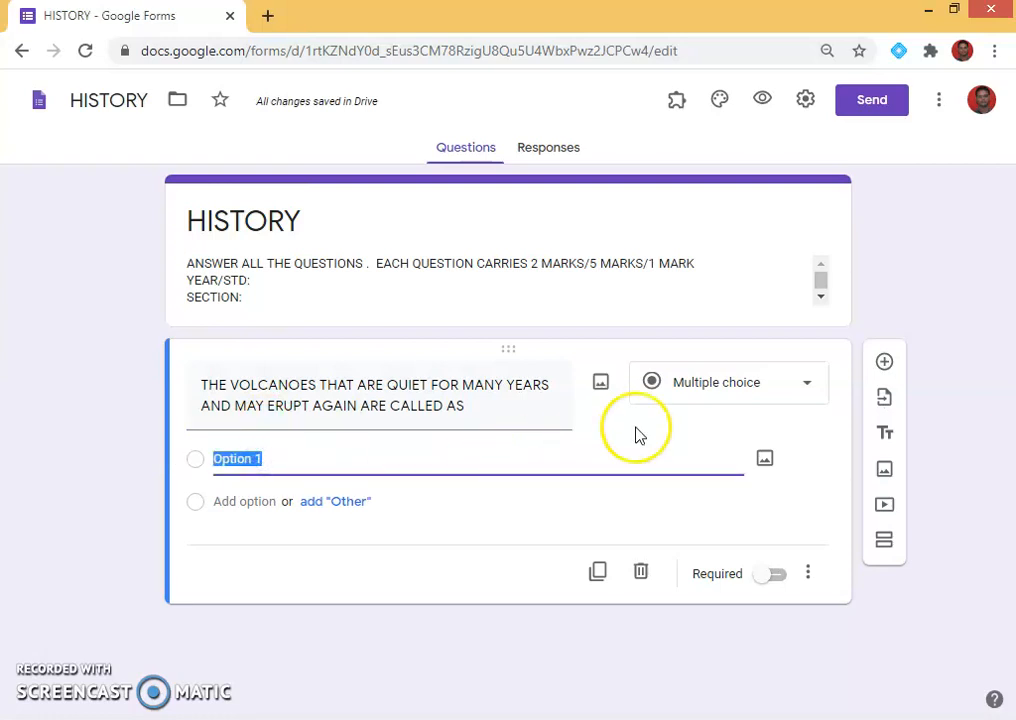
{"action": "left_click", "coordinate": [776, 392]}
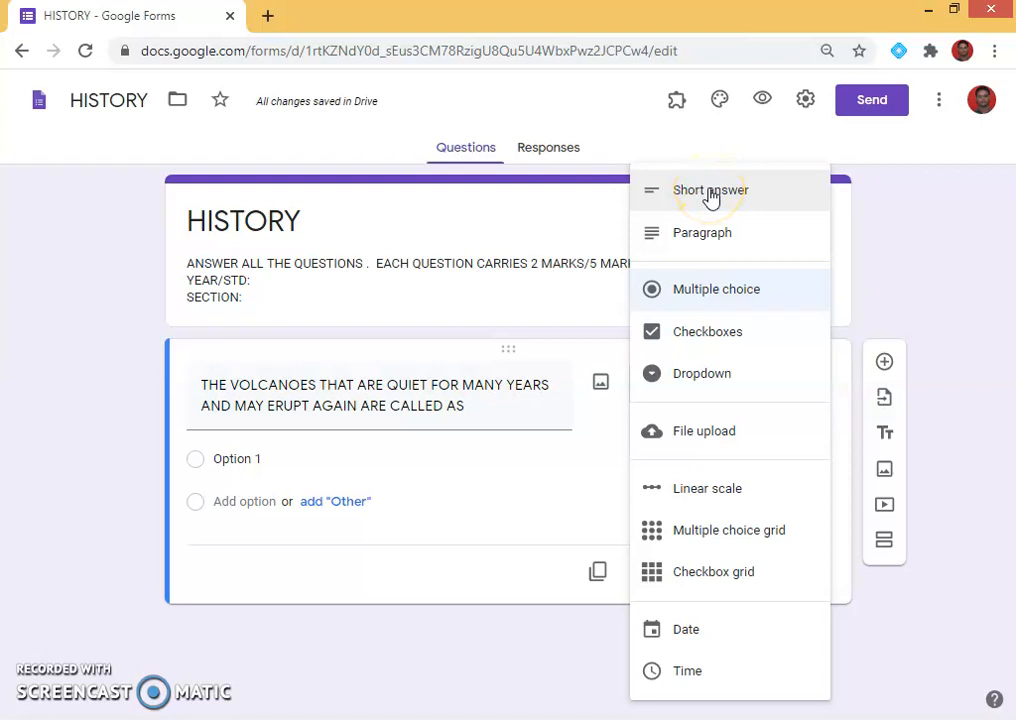
{"action": "left_click", "coordinate": [710, 232]}
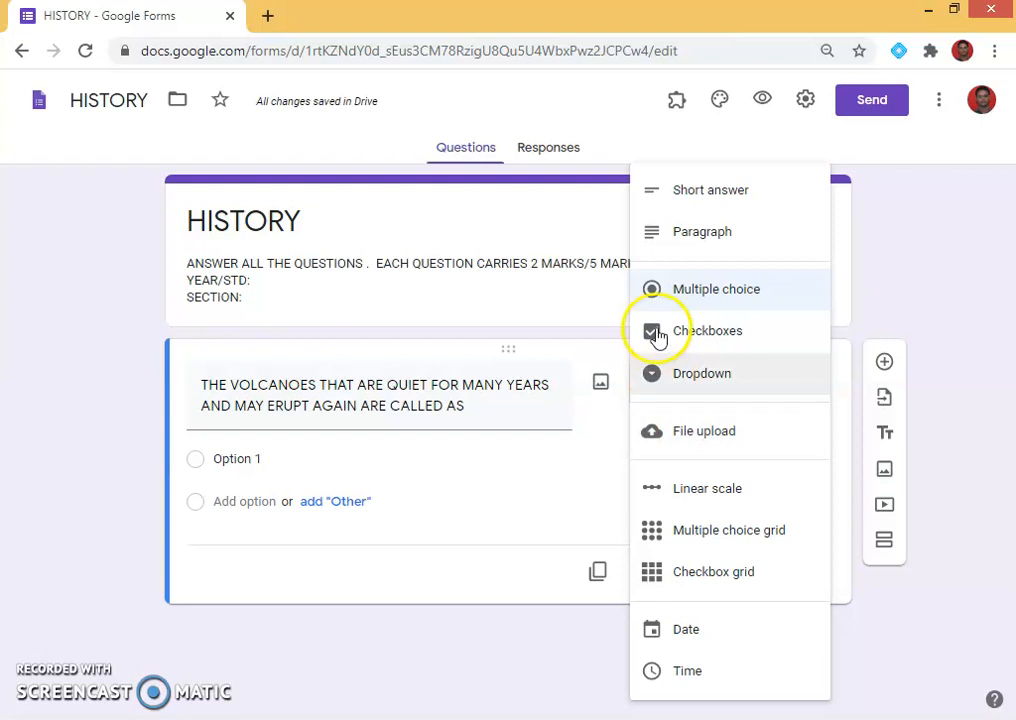
{"action": "left_click", "coordinate": [703, 291]}
{"action": "left_click", "coordinate": [236, 458]}
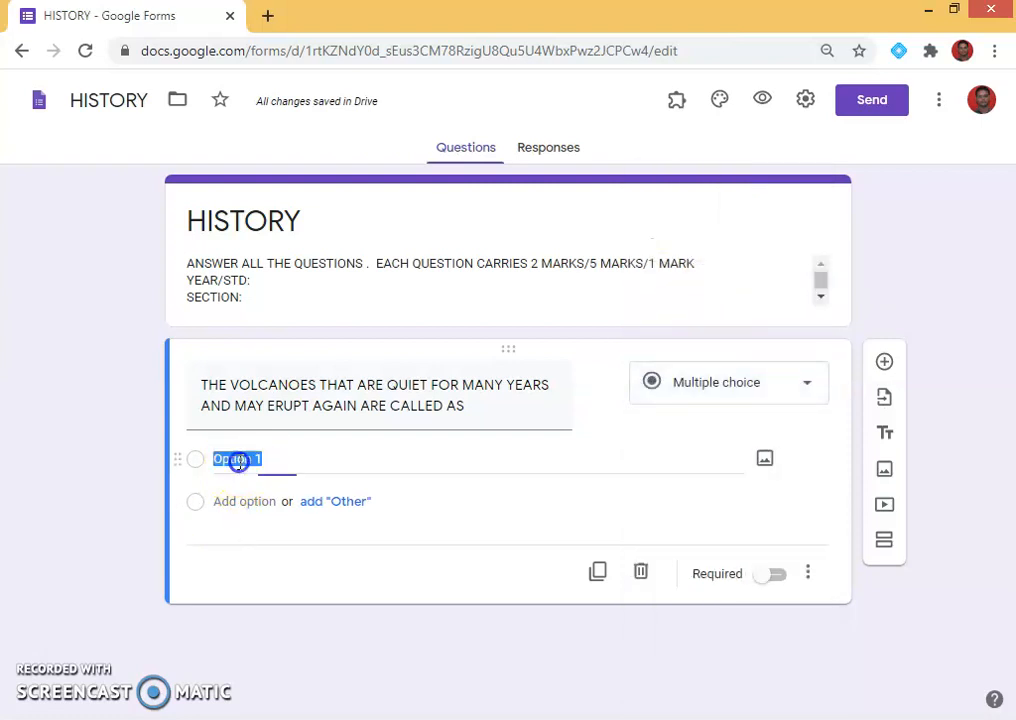
{"action": "type", "text": "ACTIVE"}
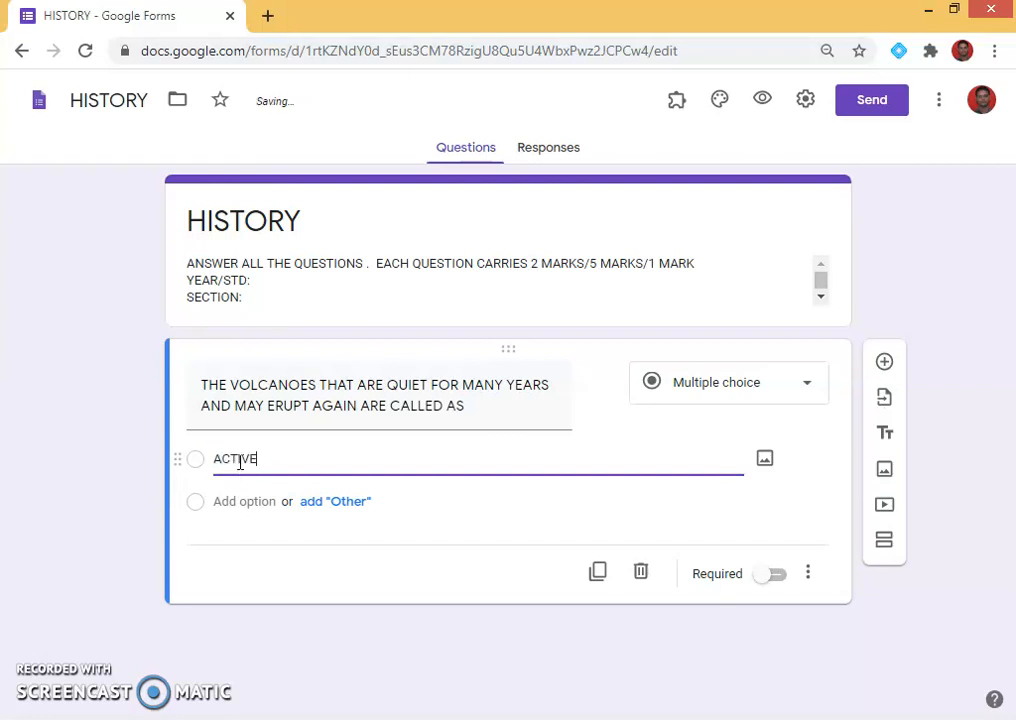
{"action": "key", "text": "Return"}
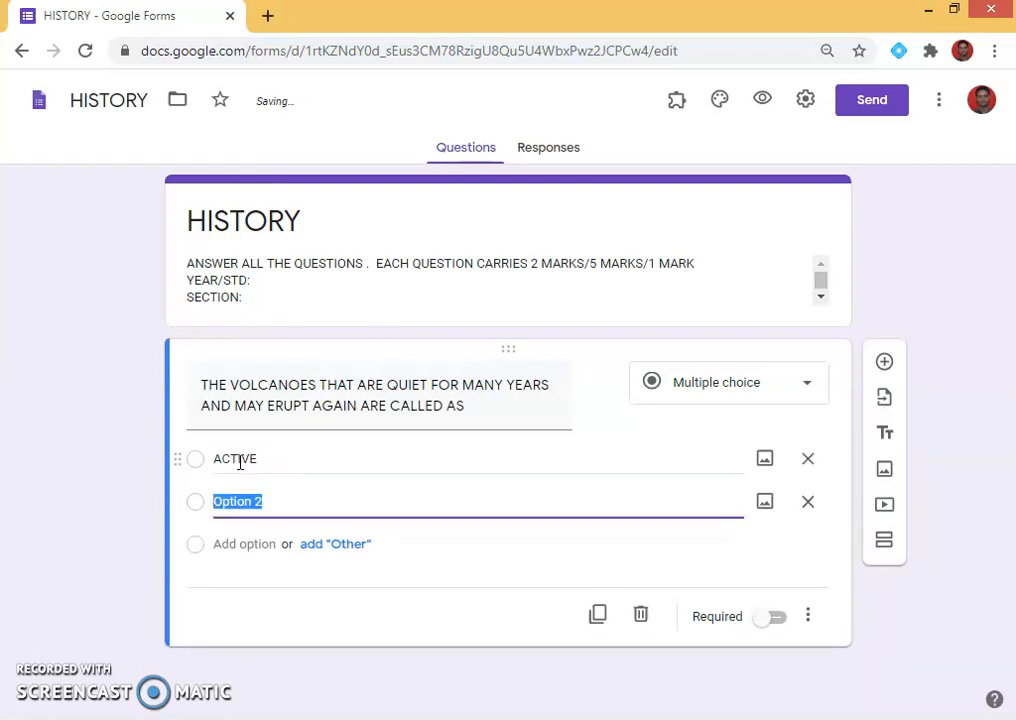
{"action": "type", "text": "DORMATN"}
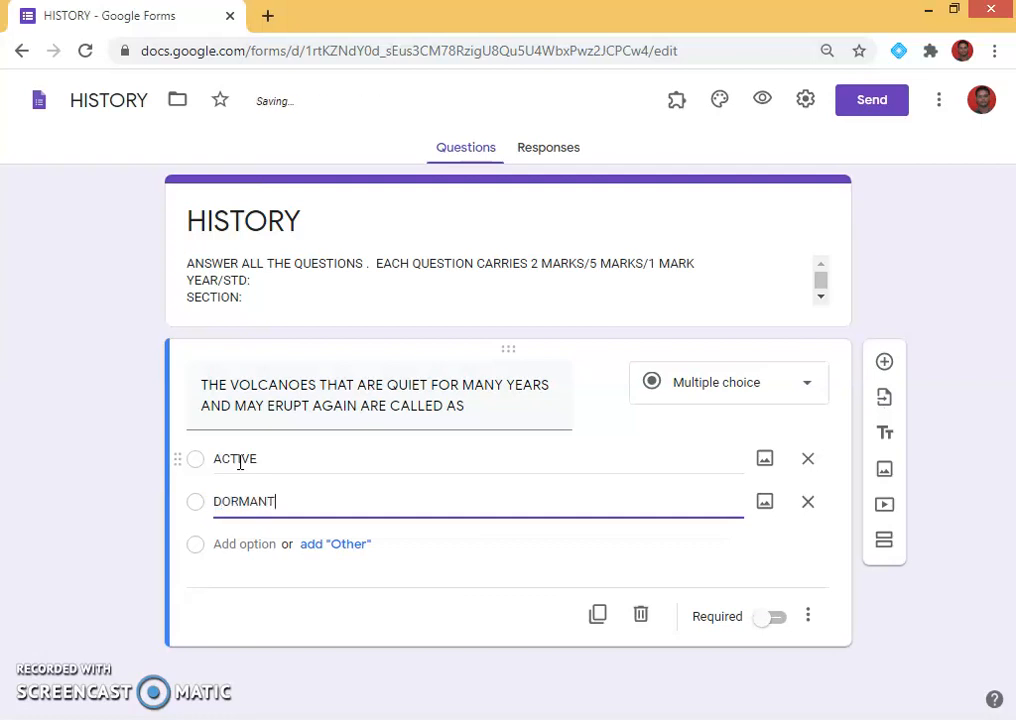
{"action": "key", "text": "Return"}
{"action": "type", "text": "EXTINCT"}
{"action": "left_click", "coordinate": [369, 329]}
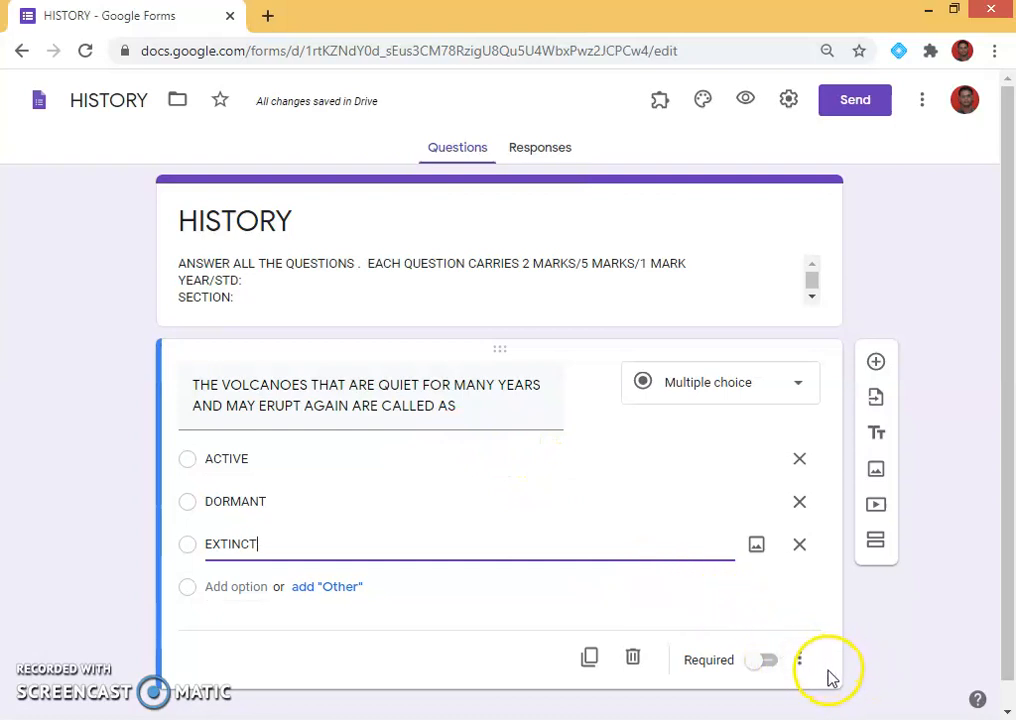
{"action": "left_click", "coordinate": [767, 661]}
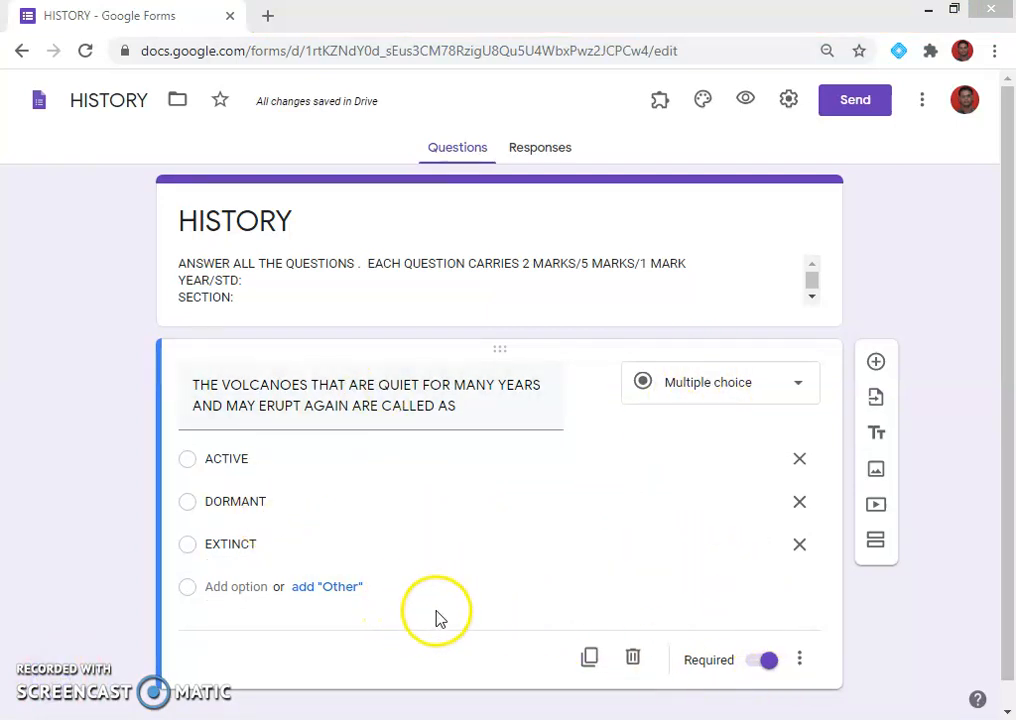
Add a second question after the volcano question reading "_________ IS THE MOST TSUNAMI OCCURING OCEAN"
{"action": "left_click", "coordinate": [876, 363]}
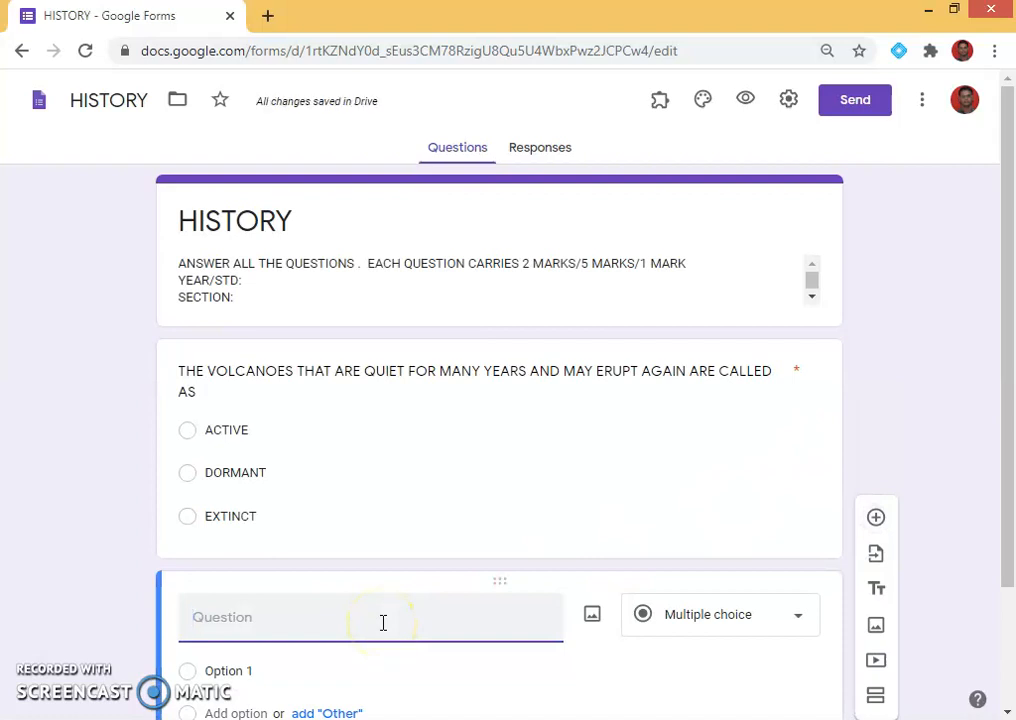
{"action": "type", "text": "_____ IS"}
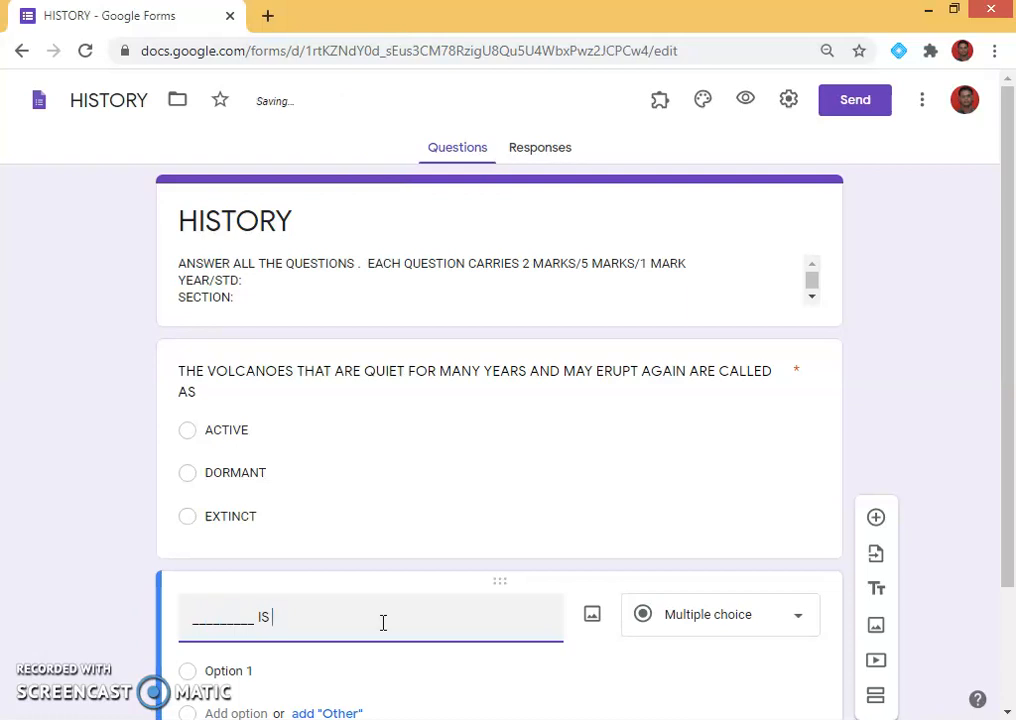
{"action": "type", "text": " THE MOST"}
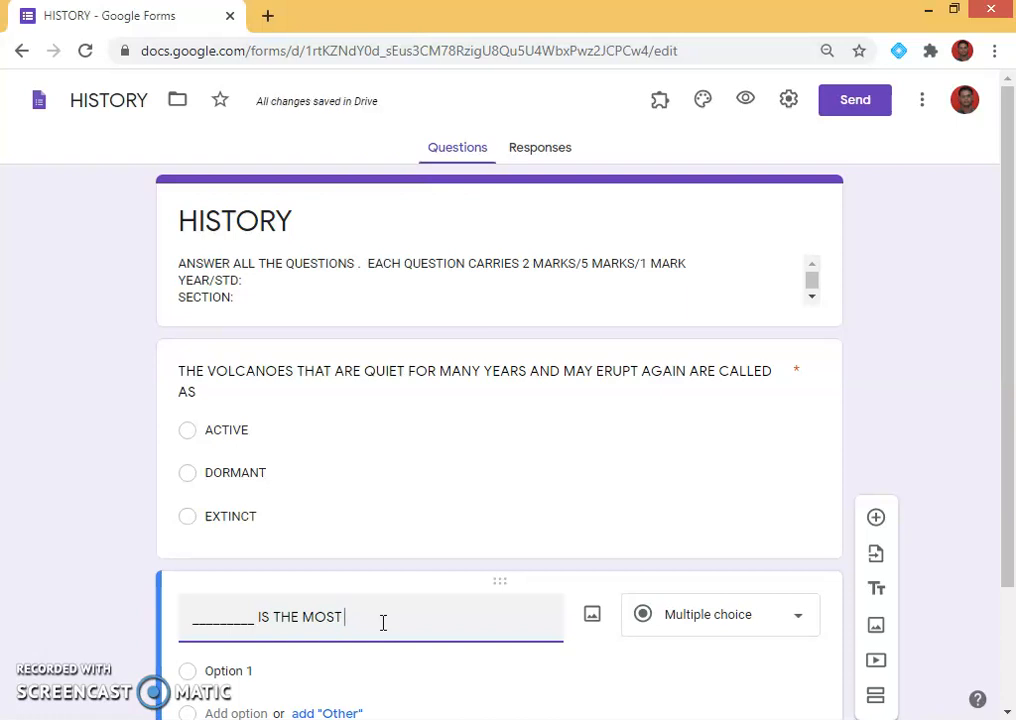
{"action": "type", "text": "SEAS"}
{"action": "key", "text": "BackSpace"}
{"action": "key", "text": "BackSpace"}
{"action": "type", "text": "SUNAMI"}
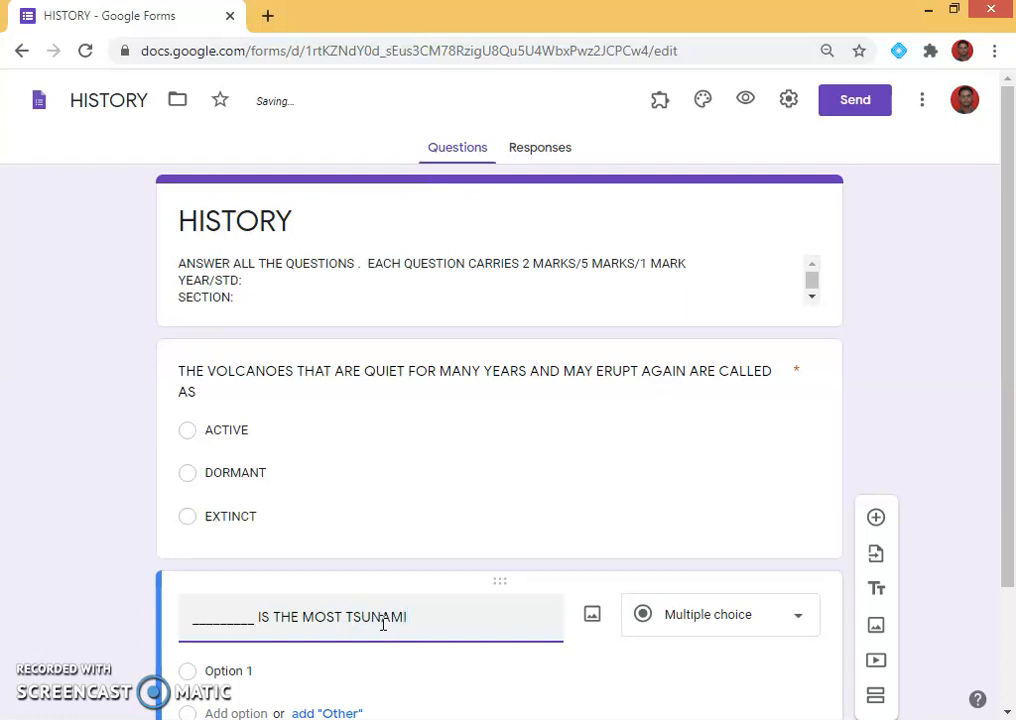
{"action": "type", "text": " OCCRU"}
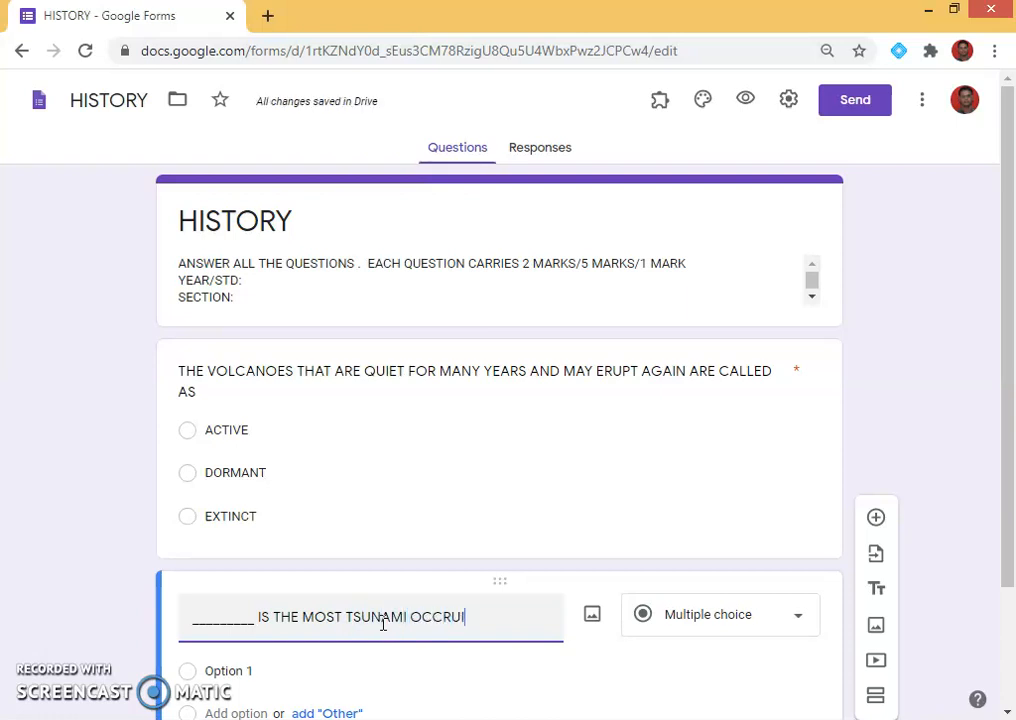
{"action": "type", "text": "URIN"}
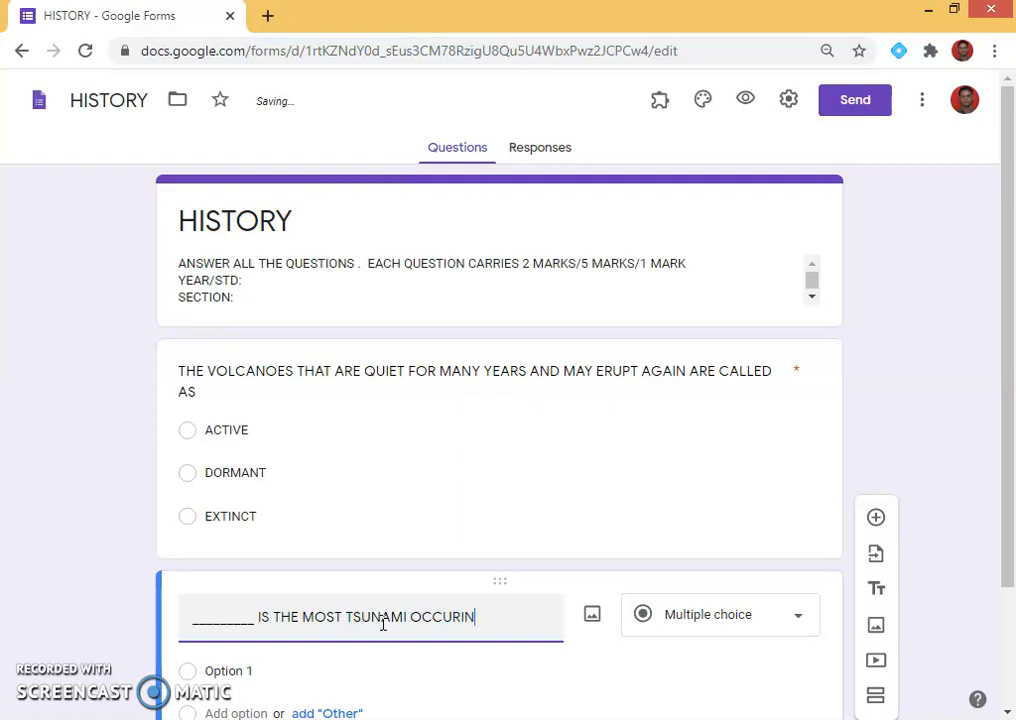
{"action": "type", "text": "G OCEAAN"}
{"action": "key", "text": "BackSpace"}
{"action": "type", "text": "N"}
Set the tsunami question's type to Short answer and make it required
{"action": "left_click", "coordinate": [760, 622]}
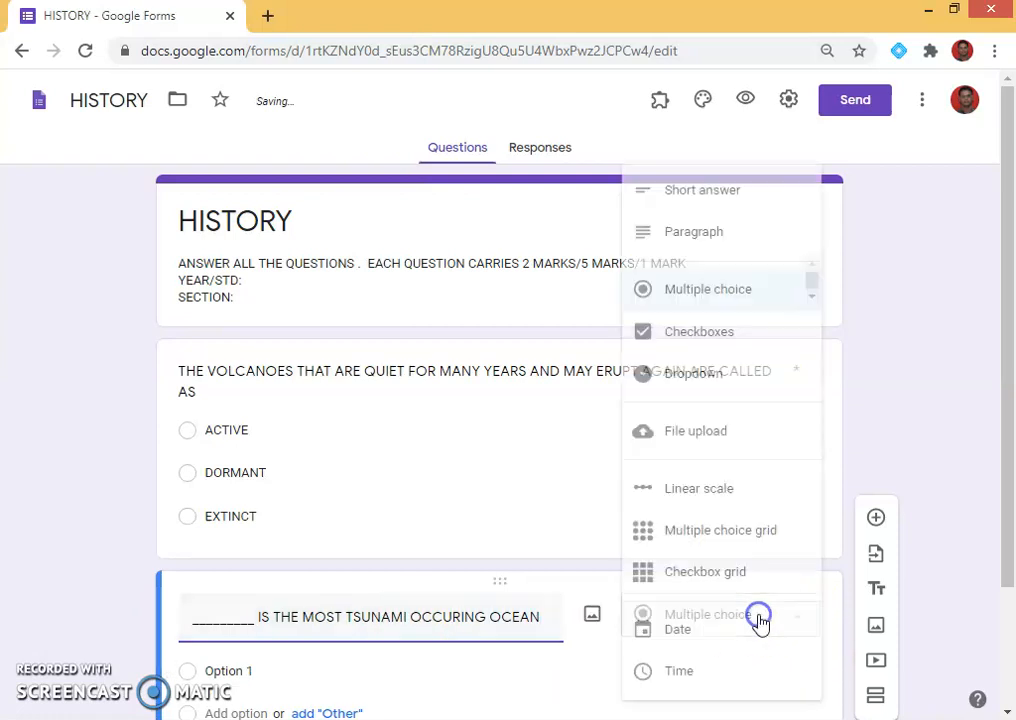
{"action": "left_click", "coordinate": [700, 192]}
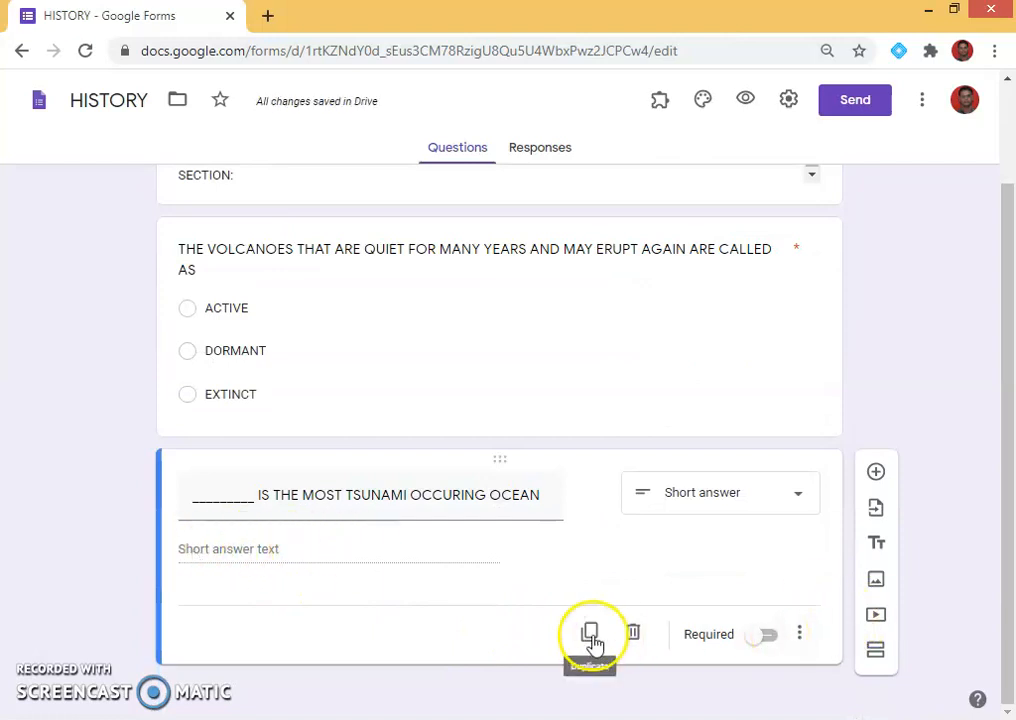
{"action": "left_click", "coordinate": [770, 640]}
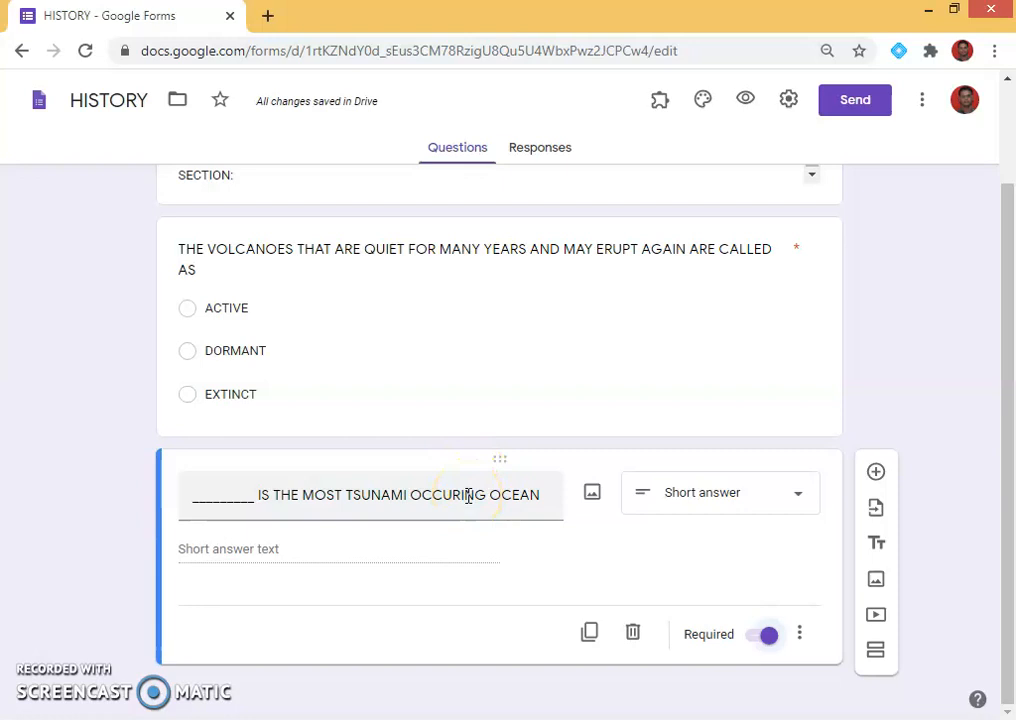
Insert a new question directly after the volcano question with the text "NAME OF THE PARTICIPANT"
{"action": "scroll", "coordinate": [468, 496], "scroll_direction": "up", "scroll_amount": 2}
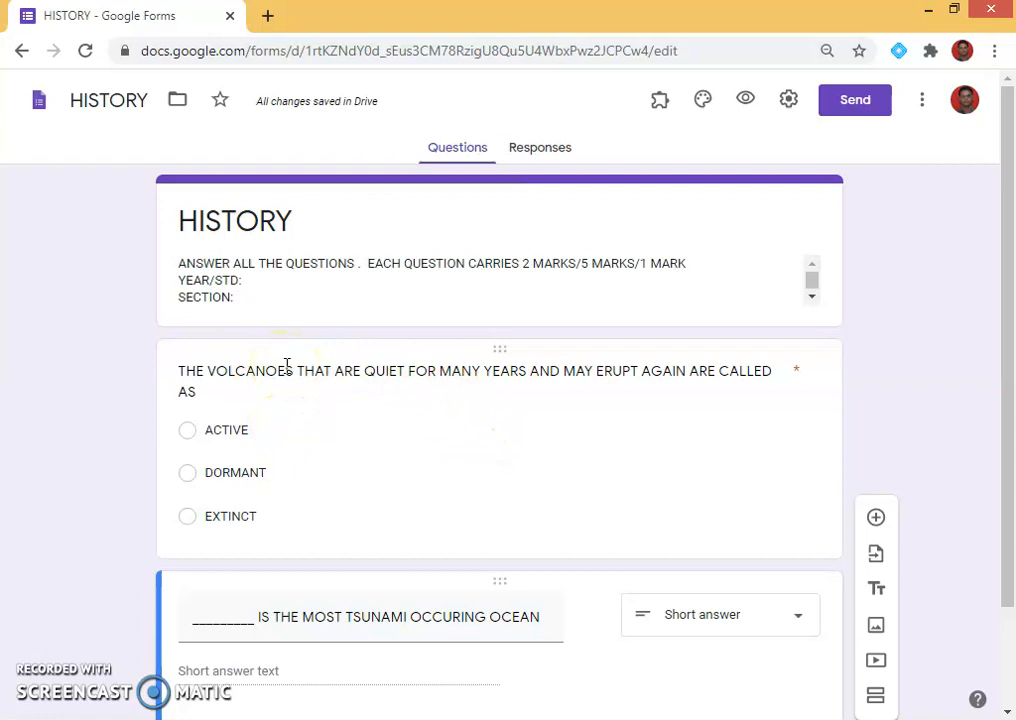
{"action": "left_click", "coordinate": [360, 365]}
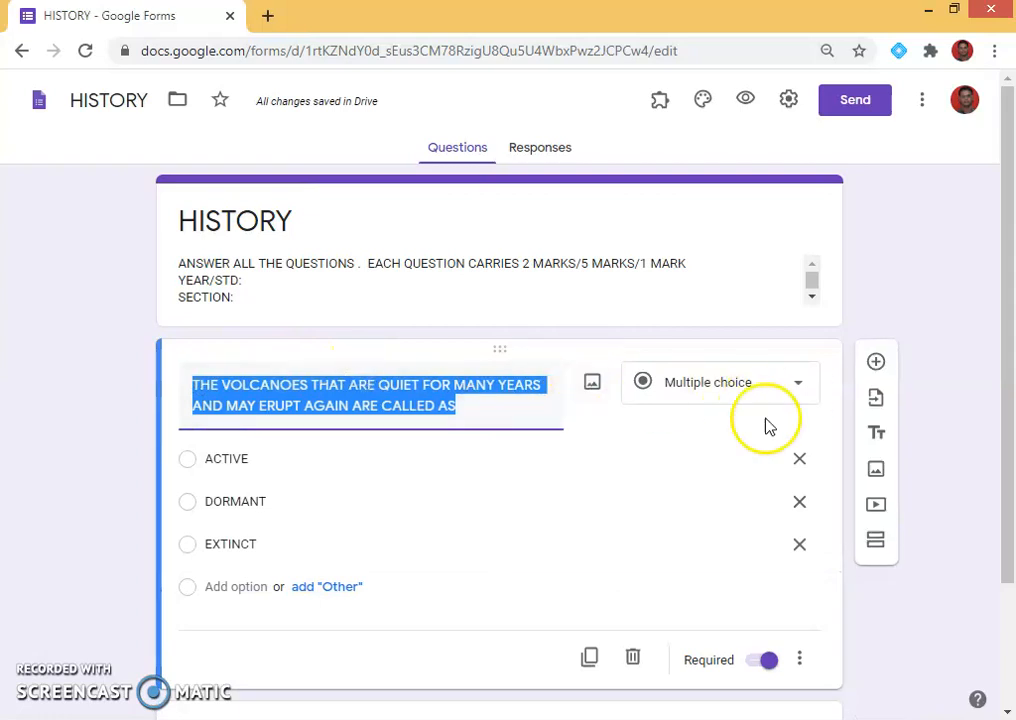
{"action": "left_click", "coordinate": [877, 366]}
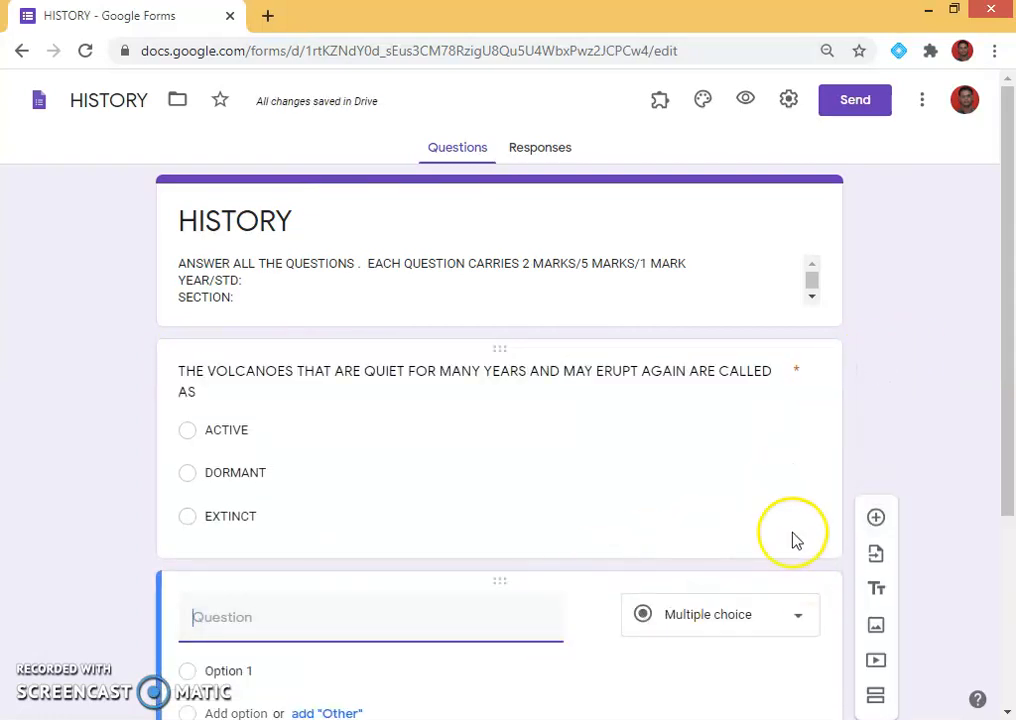
{"action": "left_click", "coordinate": [347, 617]}
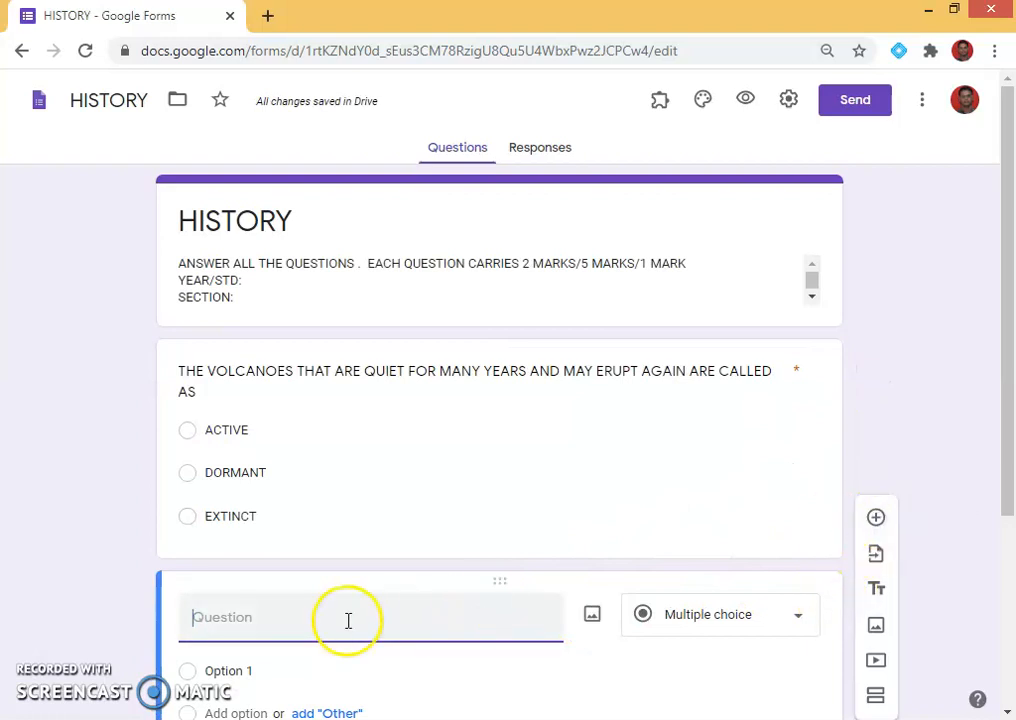
{"action": "type", "text": "NAME OF TRHE S"}
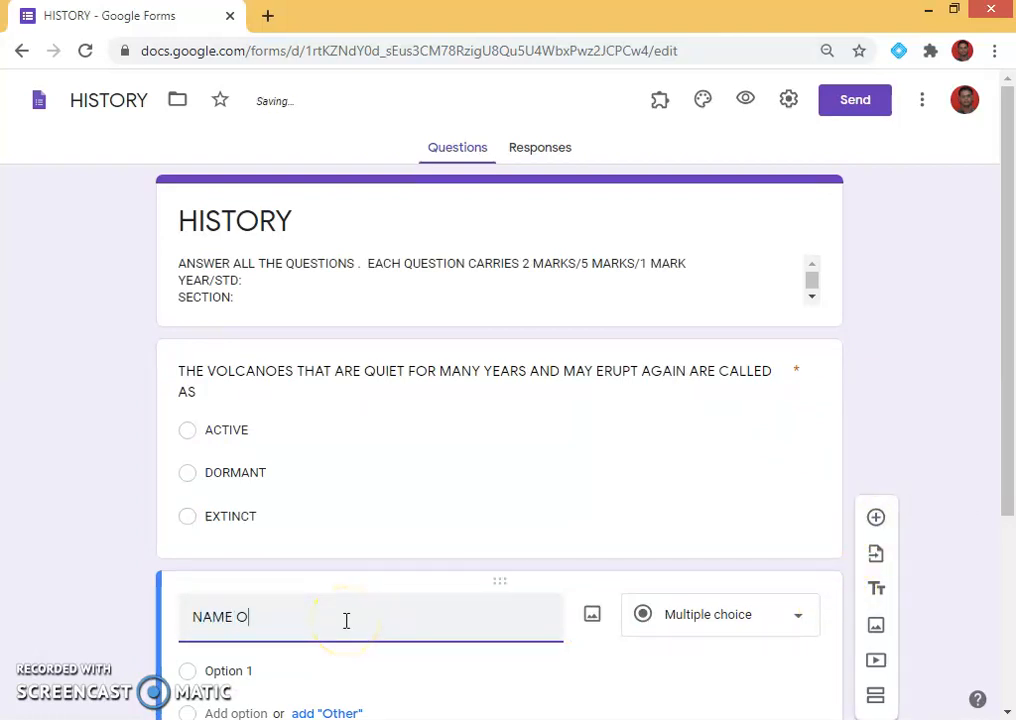
{"action": "key", "text": "BackSpace"}
{"action": "key", "text": "BackSpace"}
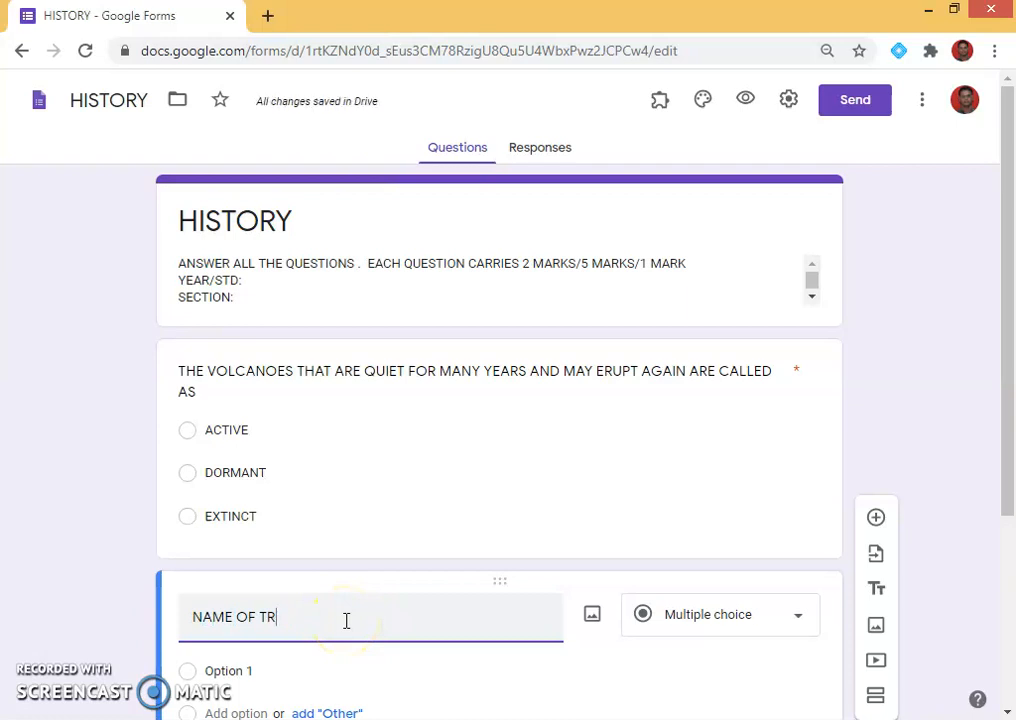
{"action": "type", "text": "HE PA"}
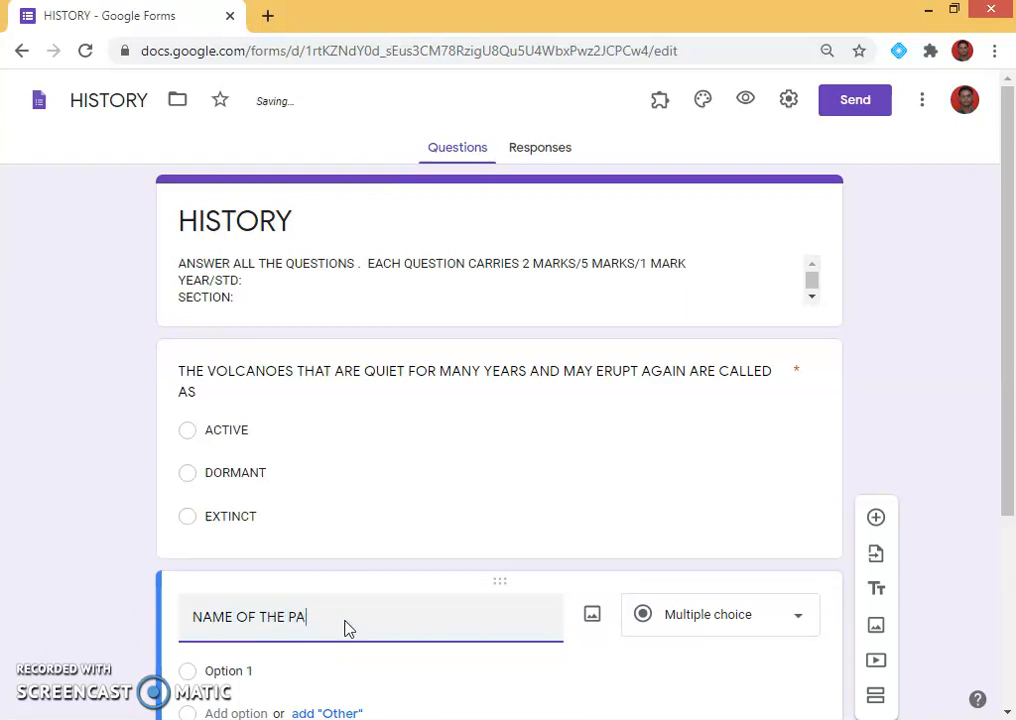
{"action": "type", "text": "RTICIP"}
Set the participant name question's type to Paragraph and make it required
{"action": "left_click", "coordinate": [737, 515]}
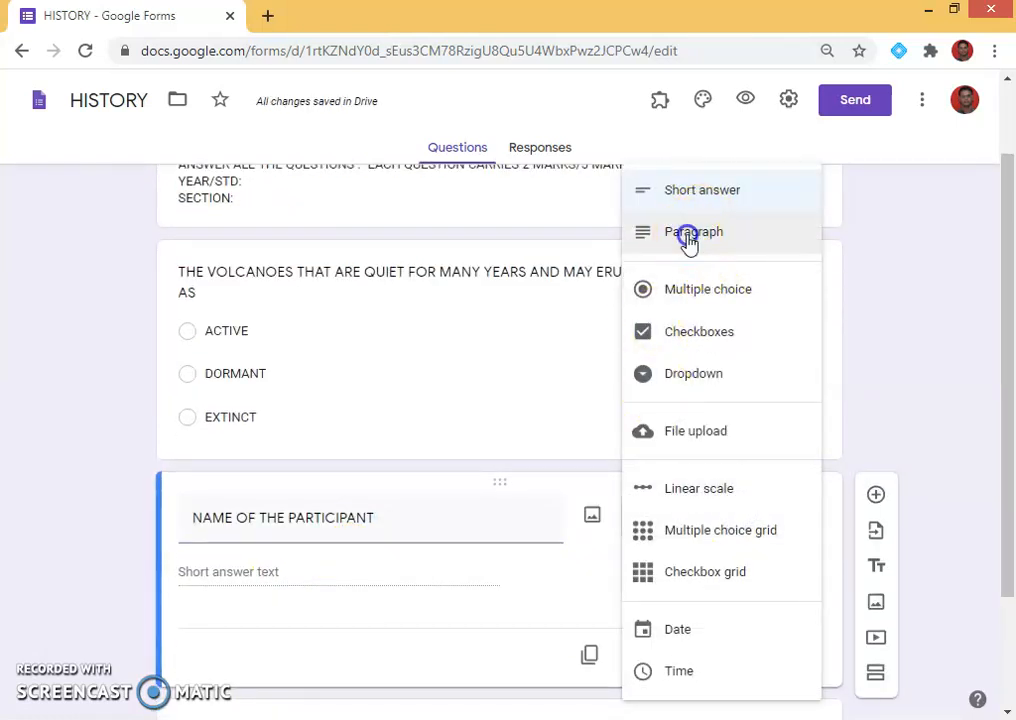
{"action": "left_click", "coordinate": [693, 236]}
{"action": "left_click", "coordinate": [768, 660]}
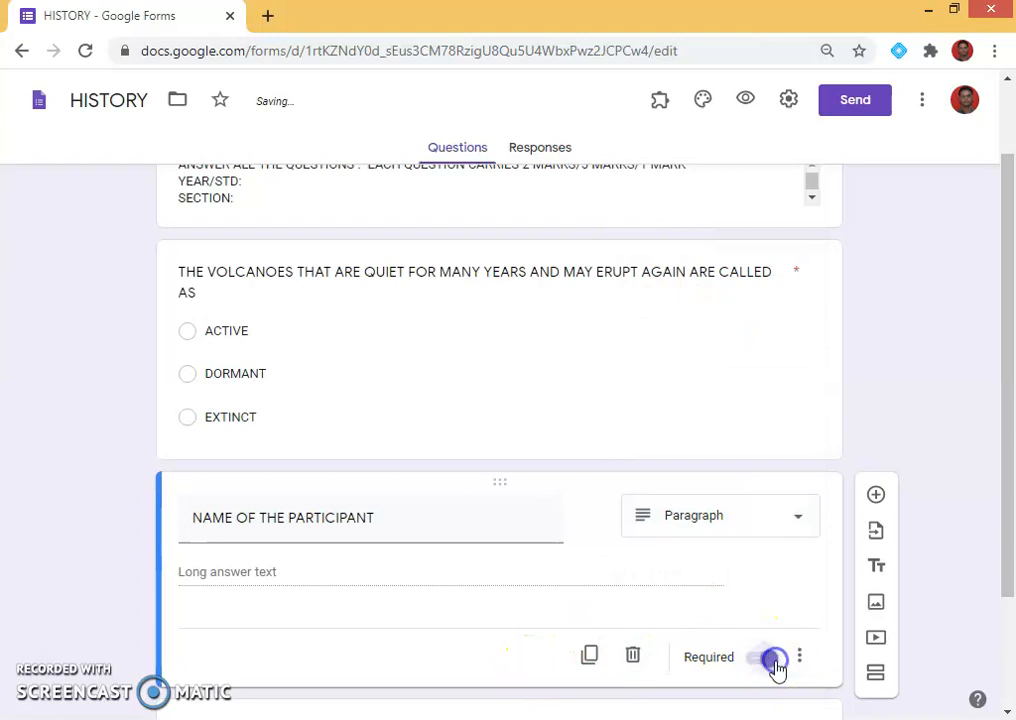
Duplicate the participant name question, retitle the copy "REGISTER NUMBER" and remove its response validation
{"action": "left_click", "coordinate": [590, 657]}
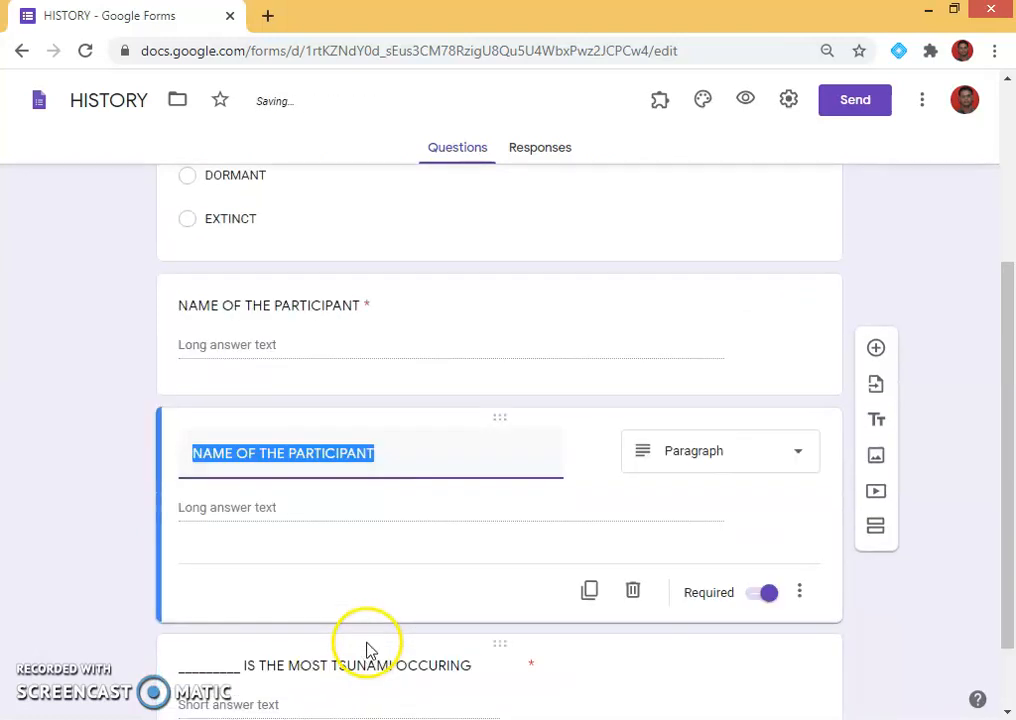
{"action": "type", "text": "REGISTER NUMBER"}
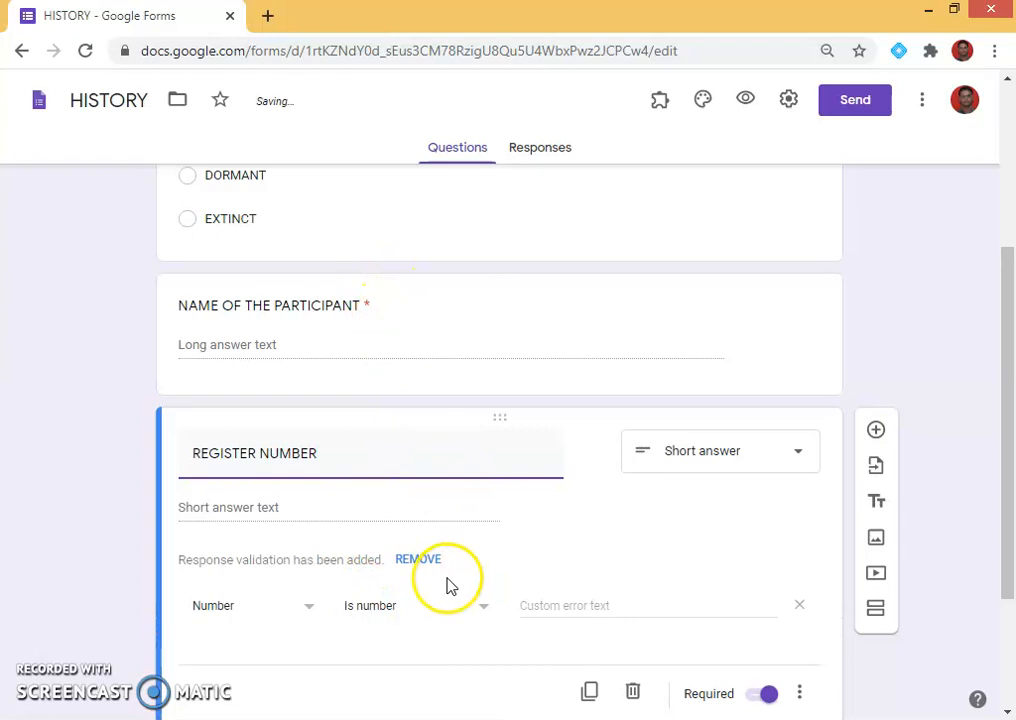
{"action": "left_click", "coordinate": [421, 562]}
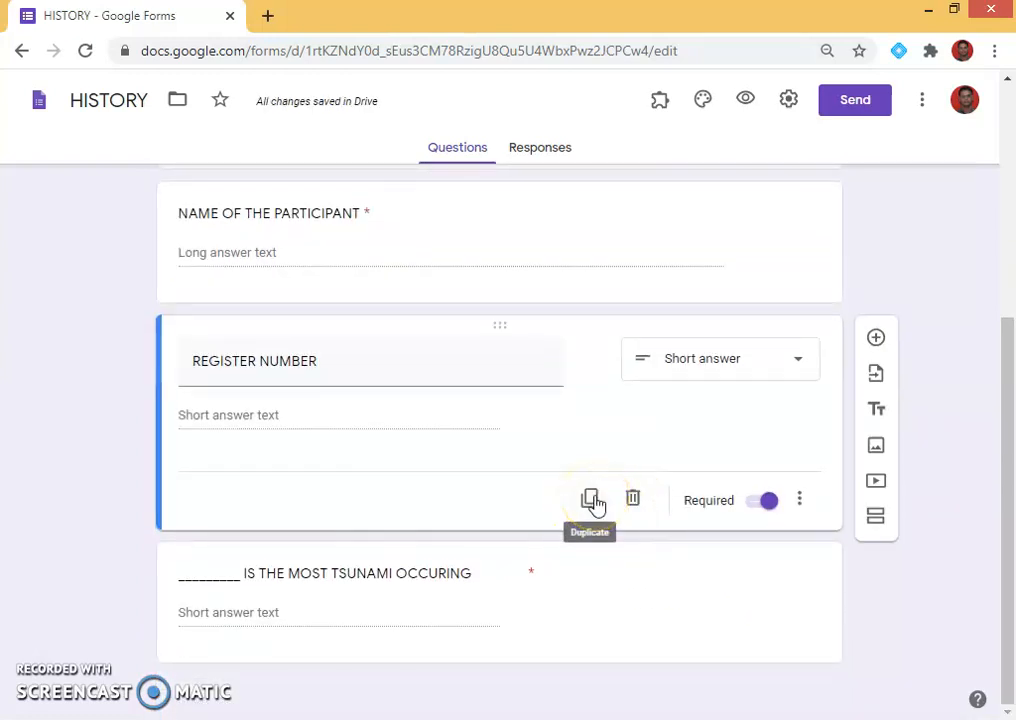
Duplicate the REGISTER NUMBER question, retitle the copy "STANDARD/YEAR" and set its type to Paragraph
{"action": "left_click", "coordinate": [591, 500]}
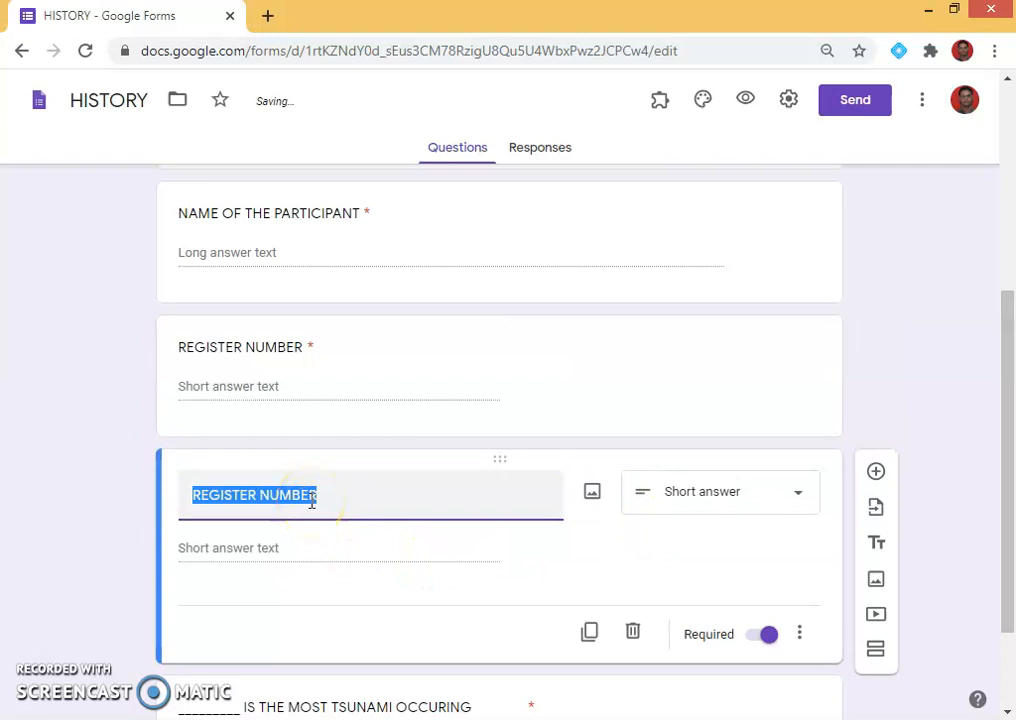
{"action": "key", "text": "BackSpace"}
{"action": "type", "text": "S"}
{"action": "type", "text": "STNADT"}
{"action": "key", "text": "BackSpace"}
{"action": "key", "text": "BackSpace"}
{"action": "type", "text": "NDRAD"}
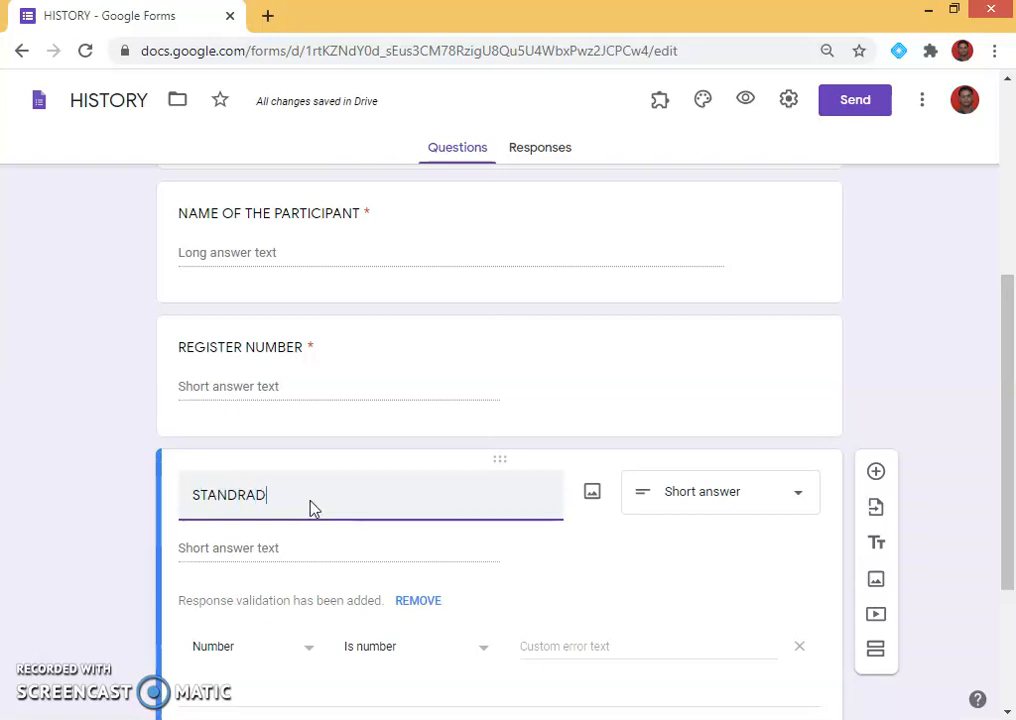
{"action": "key", "text": "BackSpace"}
{"action": "key", "text": "BackSpace"}
{"action": "key", "text": "BackSpace"}
{"action": "type", "text": "A"}
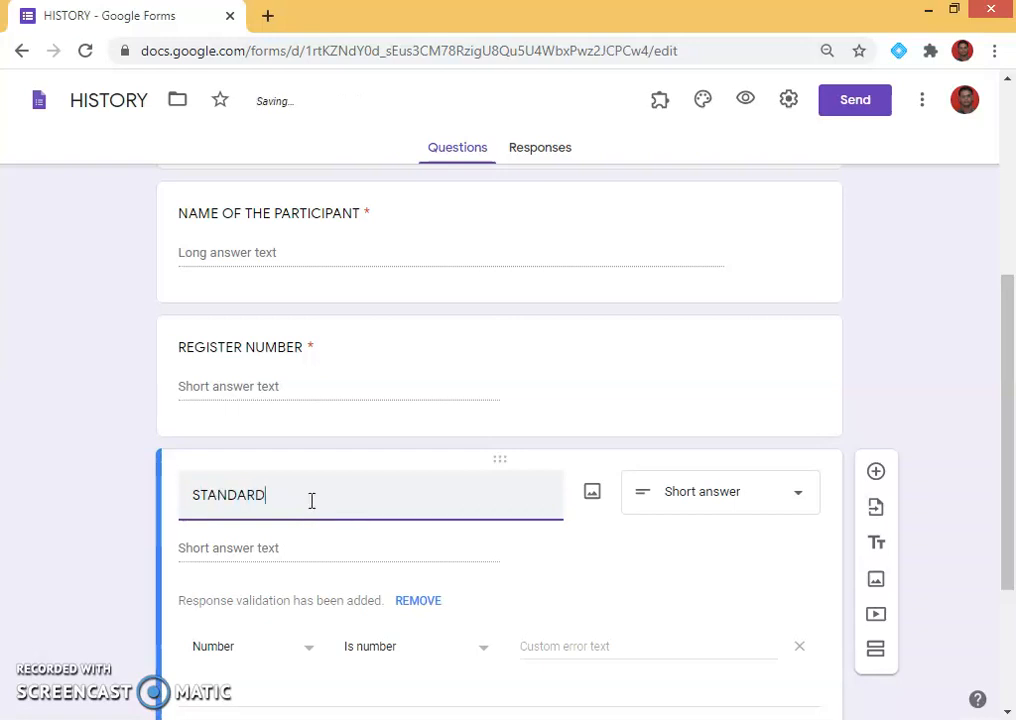
{"action": "type", "text": "RD/YEAR"}
{"action": "left_click", "coordinate": [797, 494]}
{"action": "left_click", "coordinate": [700, 234]}
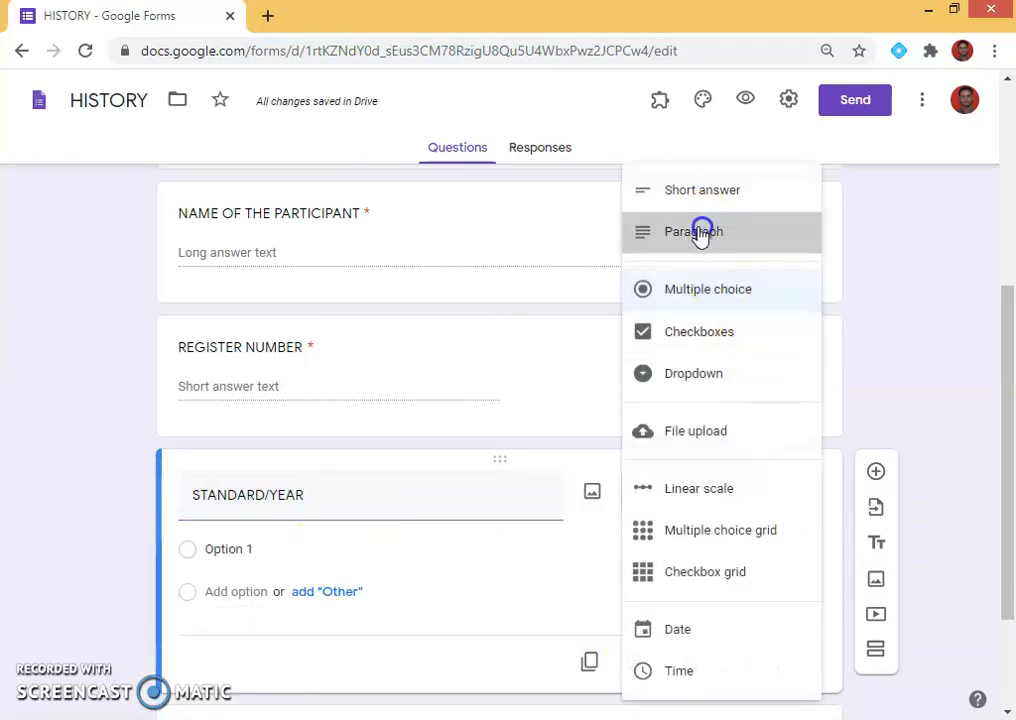
Duplicate the STANDARD/YEAR question and retitle the copy "SCHOOL/INSTITUTE"
{"action": "left_click", "coordinate": [595, 635]}
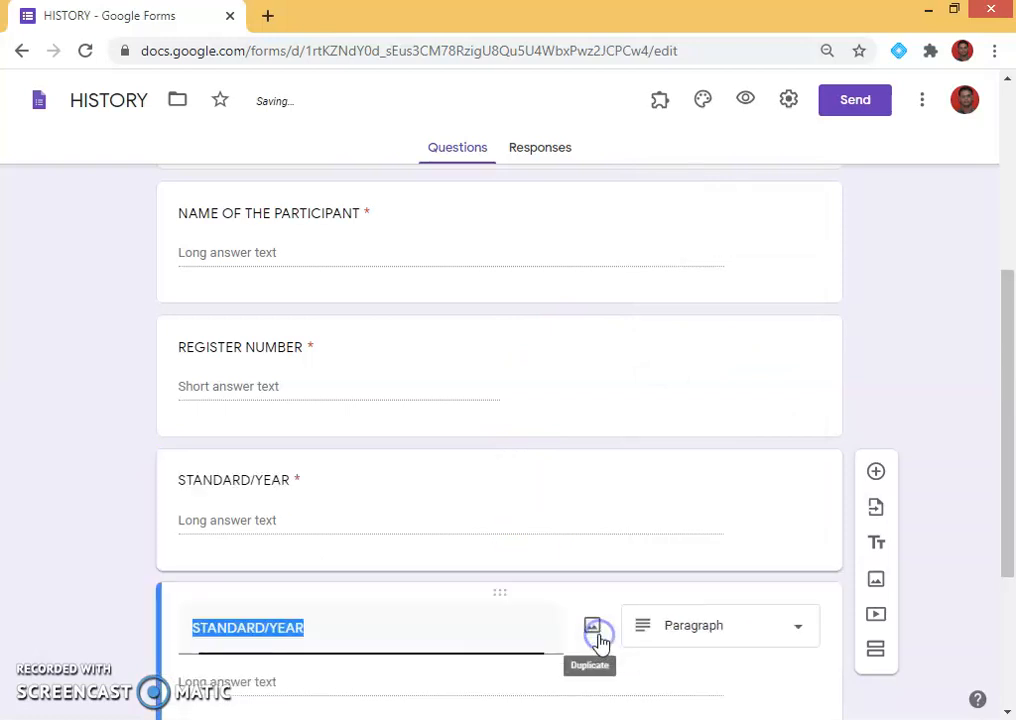
{"action": "type", "text": "S"}
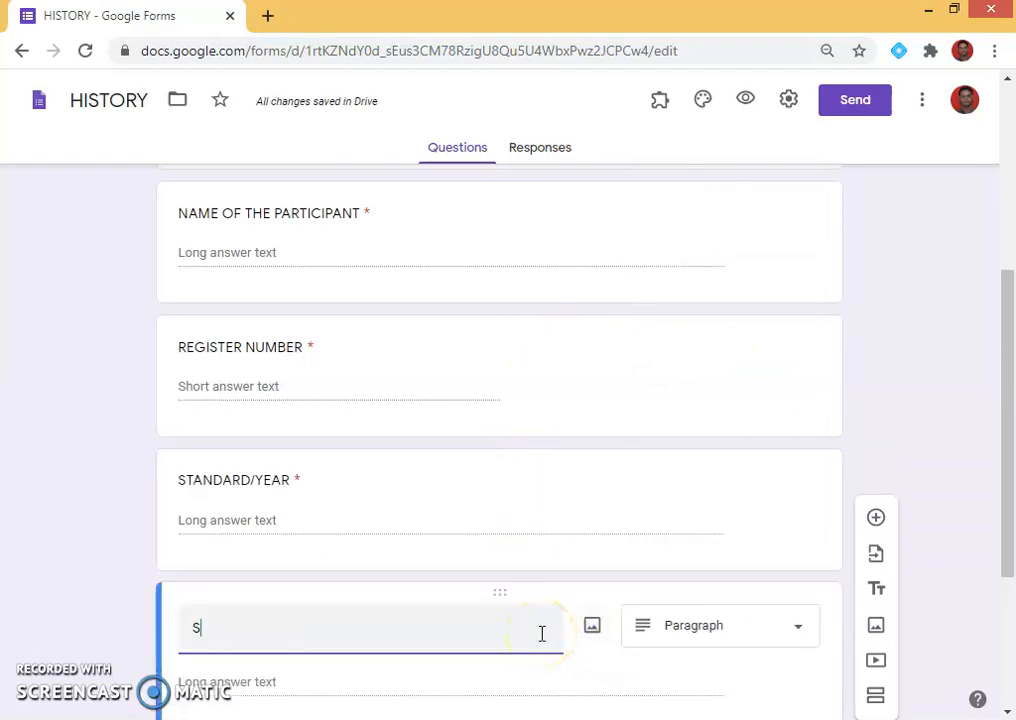
{"action": "type", "text": "CHOOL/INSTITUTE"}
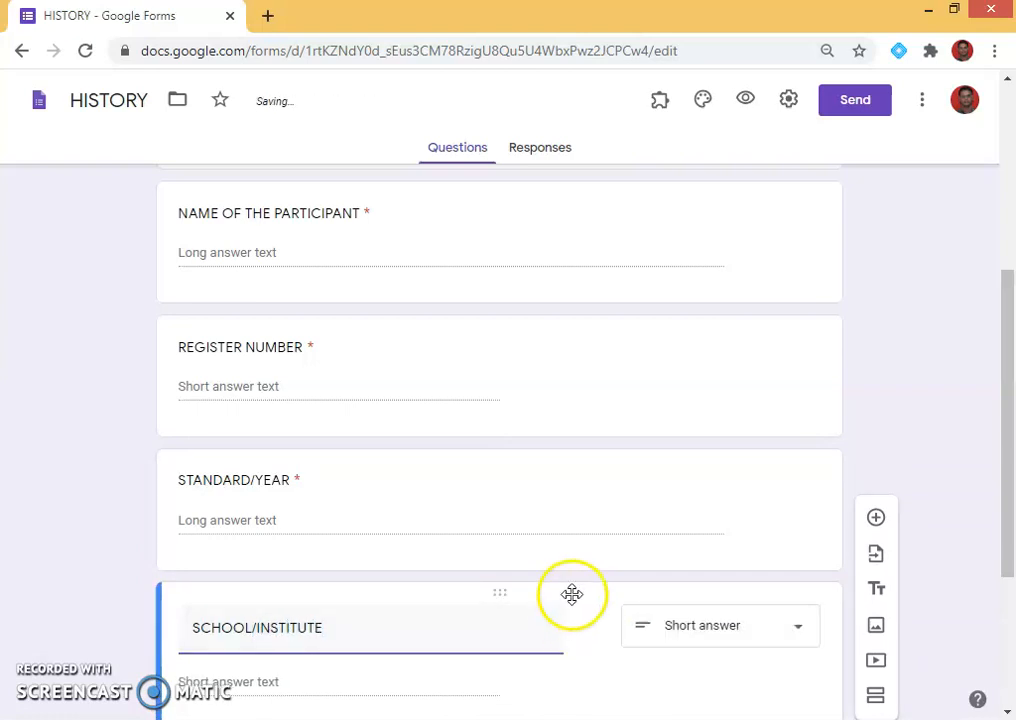
{"action": "scroll", "coordinate": [529, 604], "scroll_direction": "down", "scroll_amount": 2}
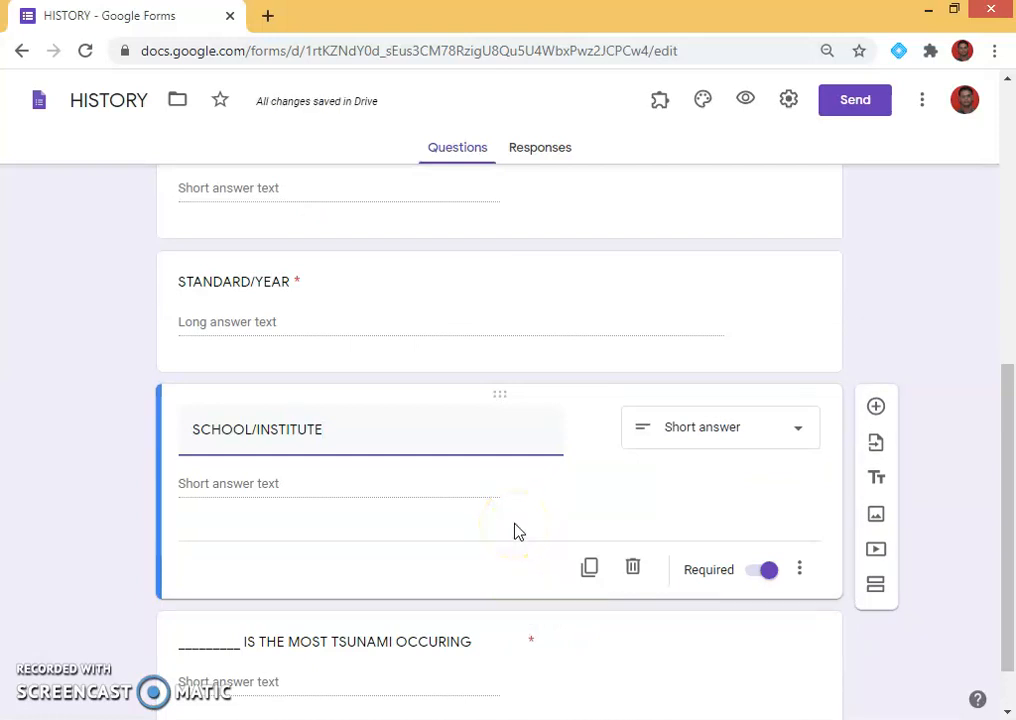
Duplicate the SCHOOL/INSTITUTE question
{"action": "scroll", "coordinate": [513, 530], "scroll_direction": "up", "scroll_amount": 2}
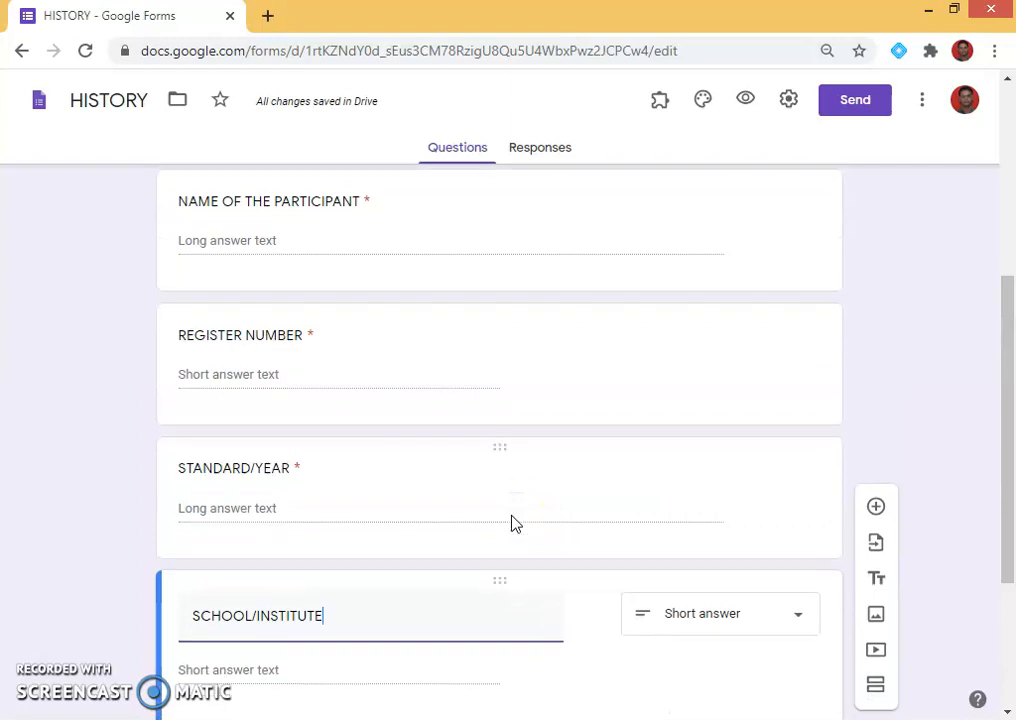
{"action": "scroll", "coordinate": [513, 521], "scroll_direction": "down", "scroll_amount": 3}
{"action": "left_click", "coordinate": [590, 499]}
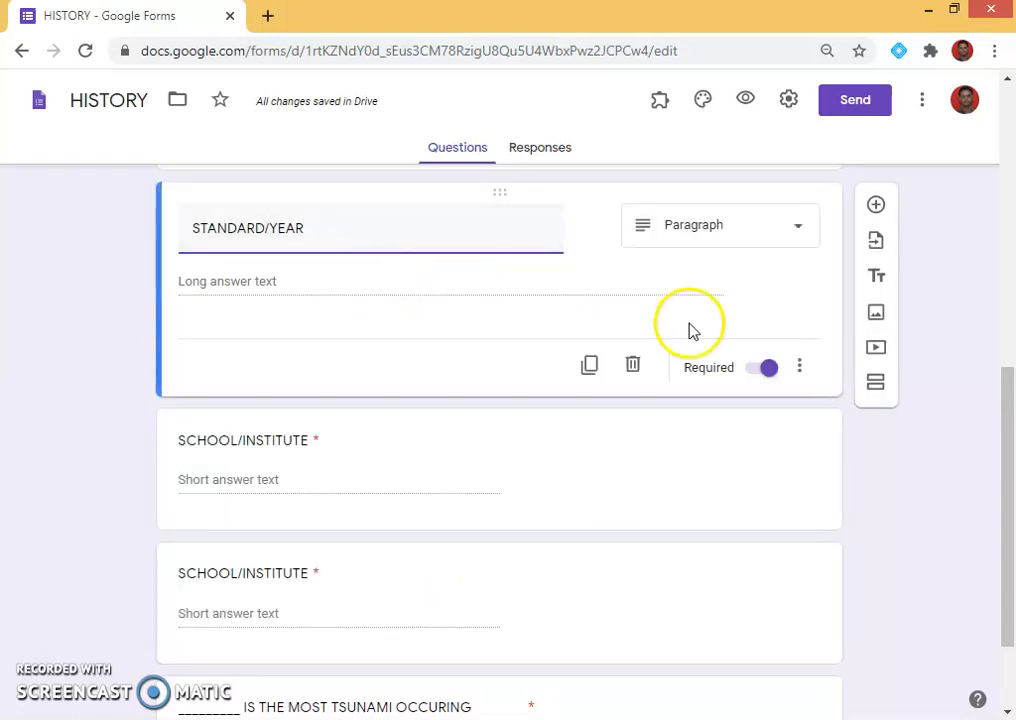
Duplicate the STANDARD/YEAR question and retitle the copy placed directly after it "SECTION"
{"action": "left_click", "coordinate": [587, 363]}
{"action": "type", "text": "SECTION"}
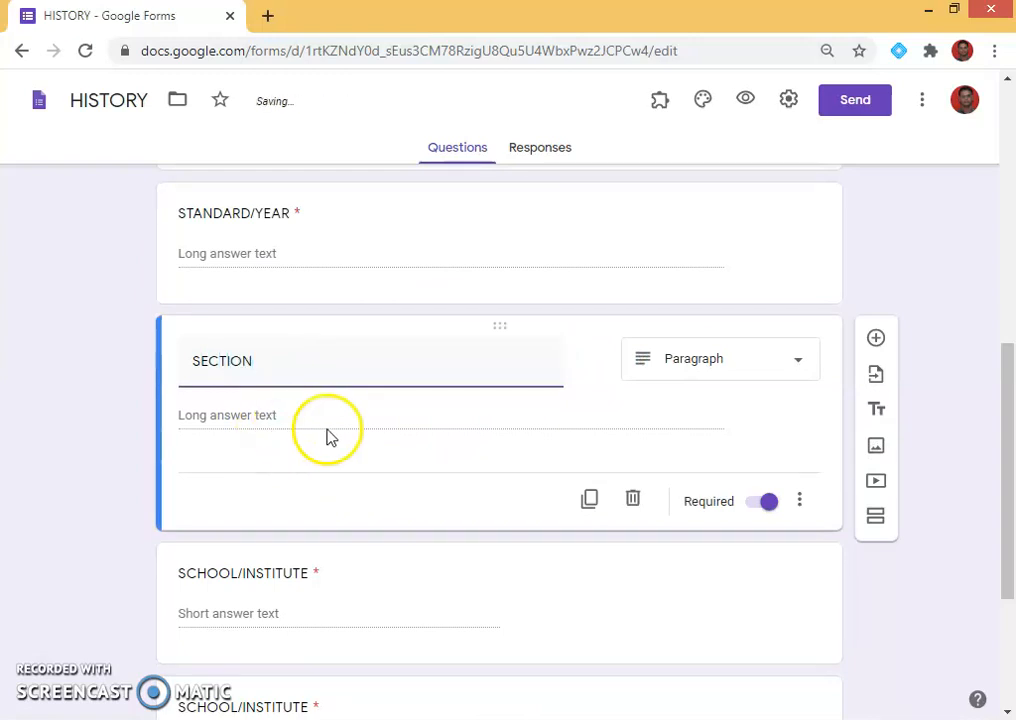
Delete the second, surplus SCHOOL/INSTITUTE question above the tsunami question
{"action": "scroll", "coordinate": [433, 556], "scroll_direction": "down", "scroll_amount": 2}
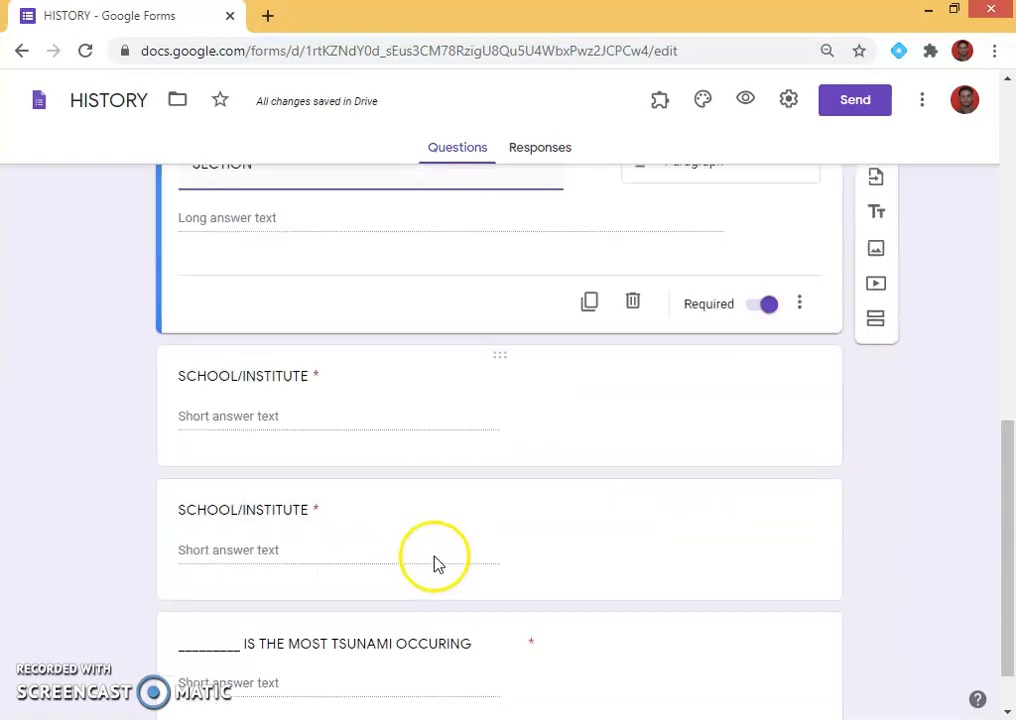
{"action": "scroll", "coordinate": [432, 540], "scroll_direction": "down", "scroll_amount": 1}
{"action": "left_click", "coordinate": [345, 472]}
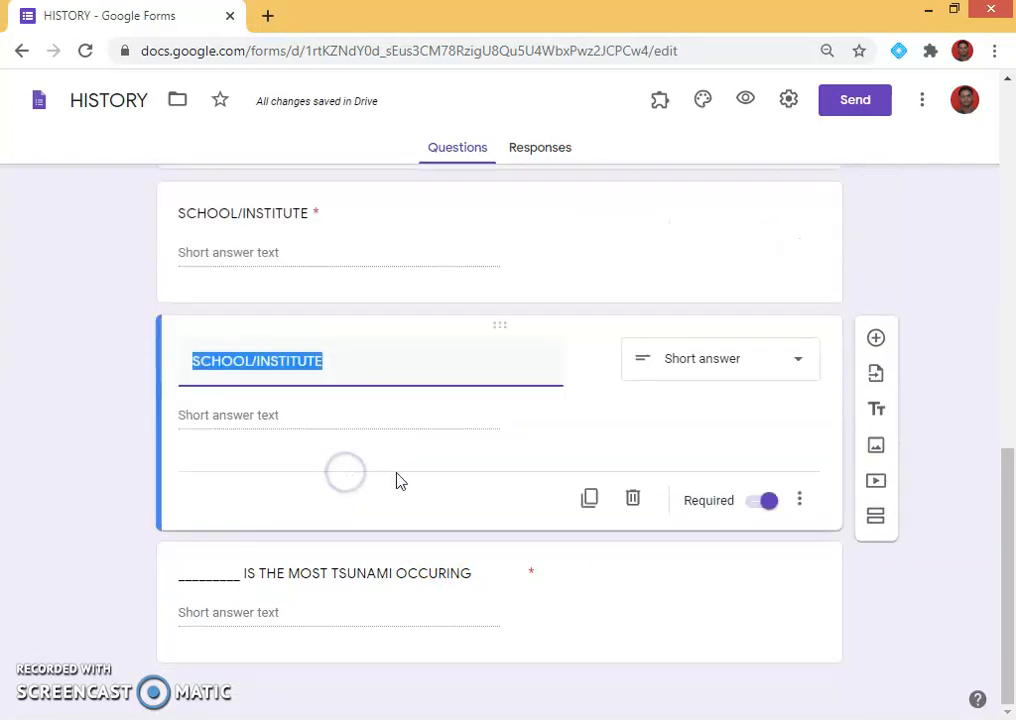
{"action": "left_click", "coordinate": [637, 500]}
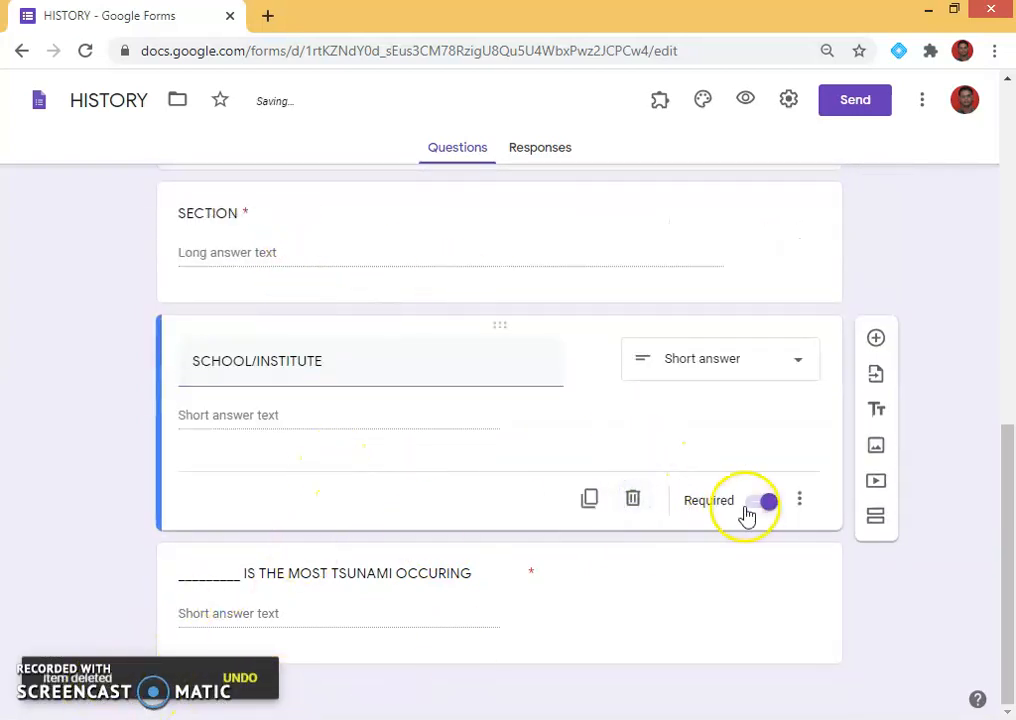
{"action": "left_click", "coordinate": [533, 541]}
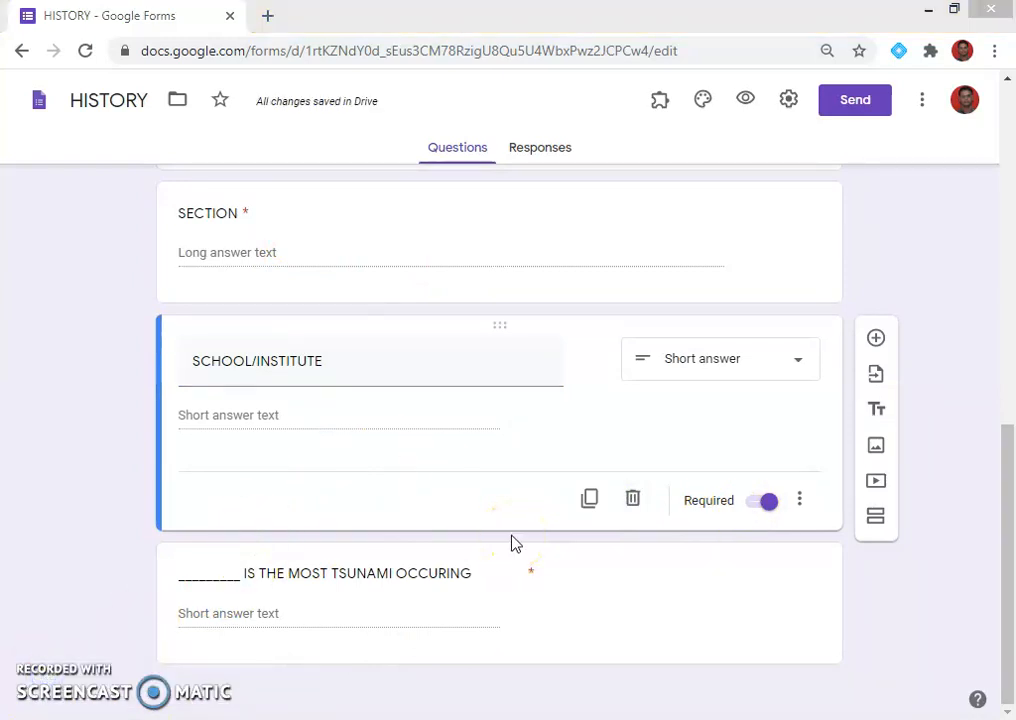
Duplicate the tsunami question and replace the copy's text with the volcano question's text, cut from the form's first question
{"action": "scroll", "coordinate": [935, 389], "scroll_direction": "up", "scroll_amount": 3}
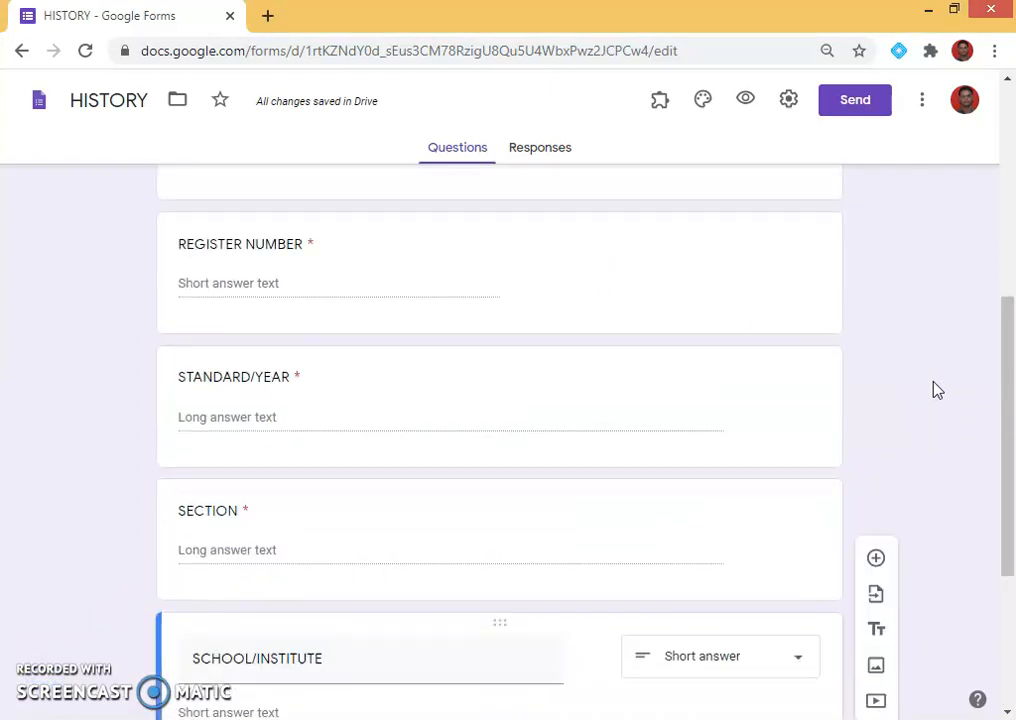
{"action": "scroll", "coordinate": [935, 389], "scroll_direction": "up", "scroll_amount": 5}
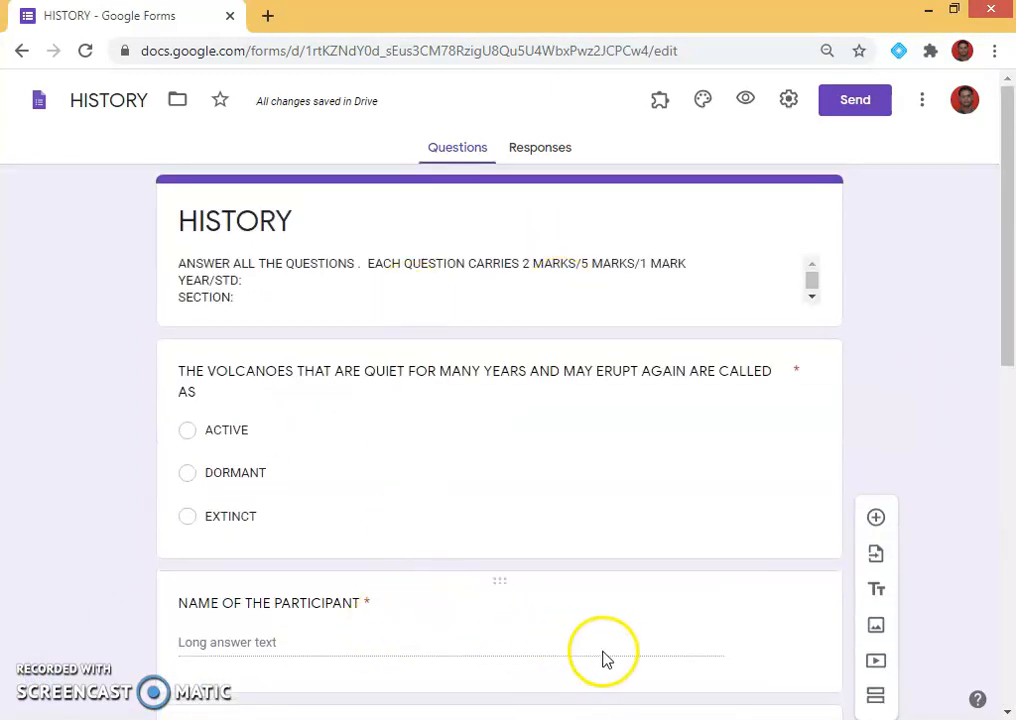
{"action": "scroll", "coordinate": [603, 658], "scroll_direction": "down", "scroll_amount": 1}
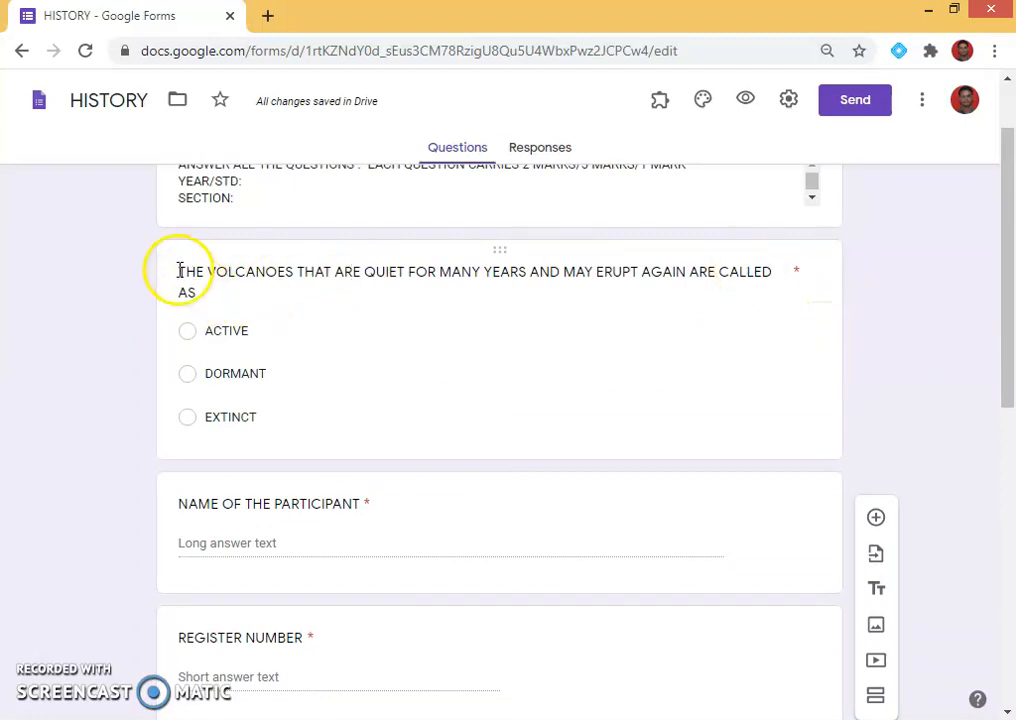
{"action": "left_click", "coordinate": [192, 288]}
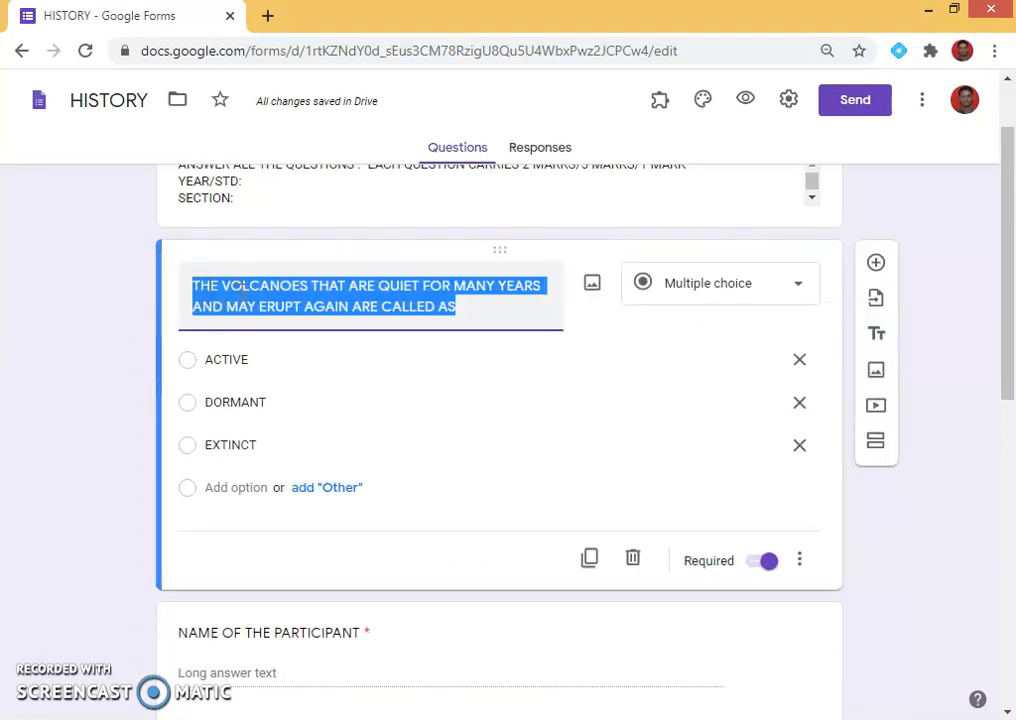
{"action": "key", "text": "ctrl+x"}
{"action": "scroll", "coordinate": [352, 413], "scroll_direction": "down", "scroll_amount": 10}
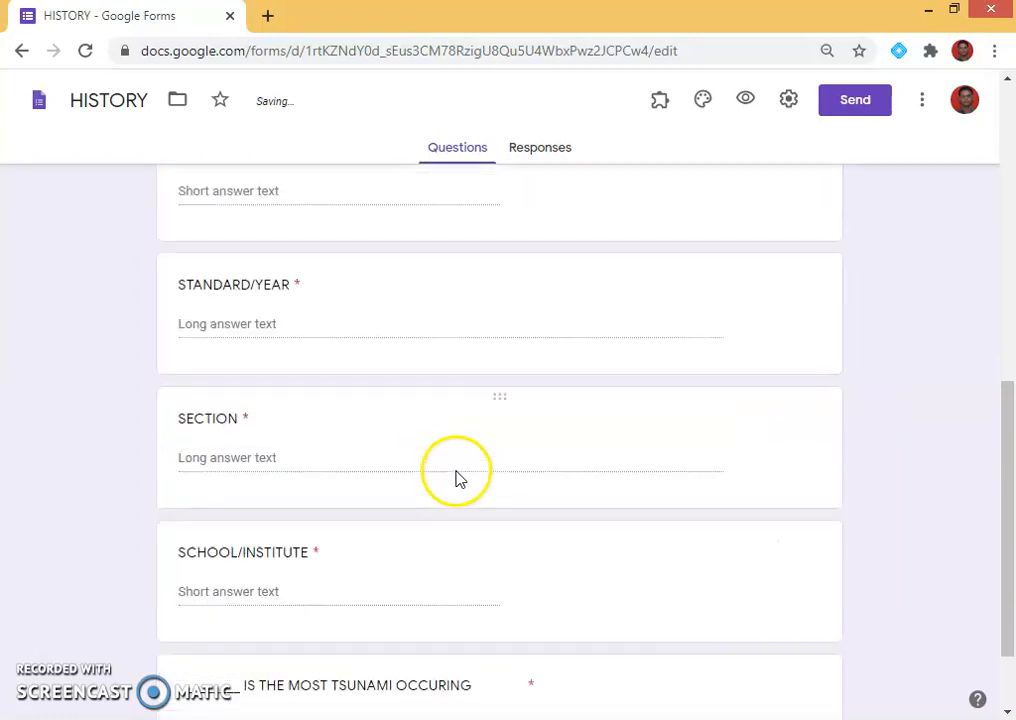
{"action": "left_click", "coordinate": [356, 610]}
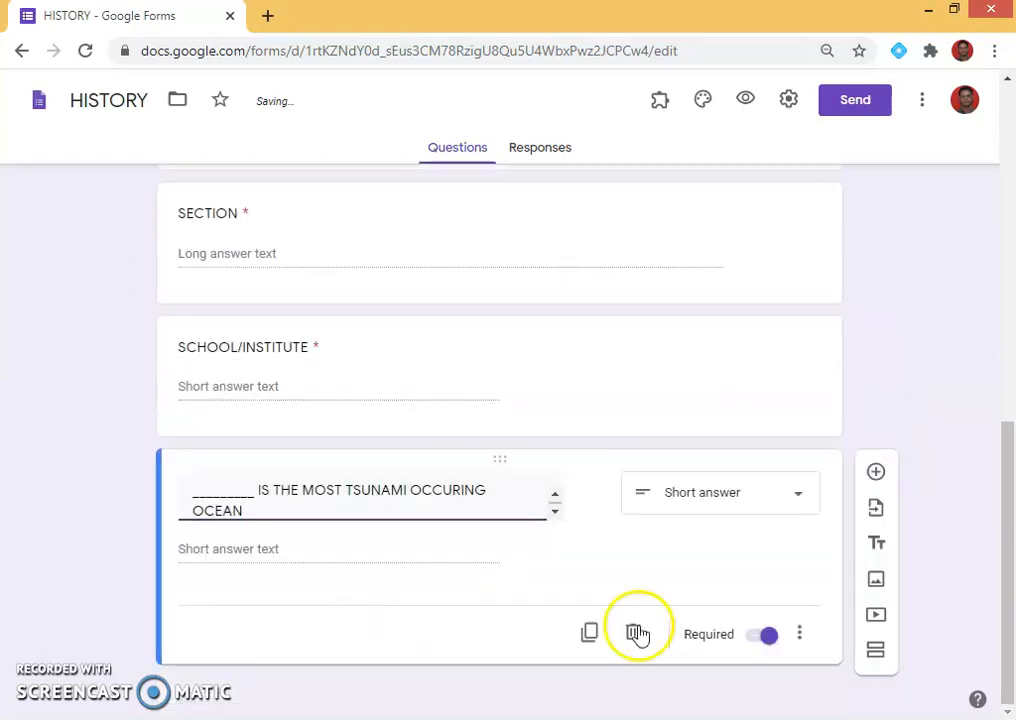
{"action": "left_click", "coordinate": [595, 620]}
{"action": "key", "text": "ctrl+v"}
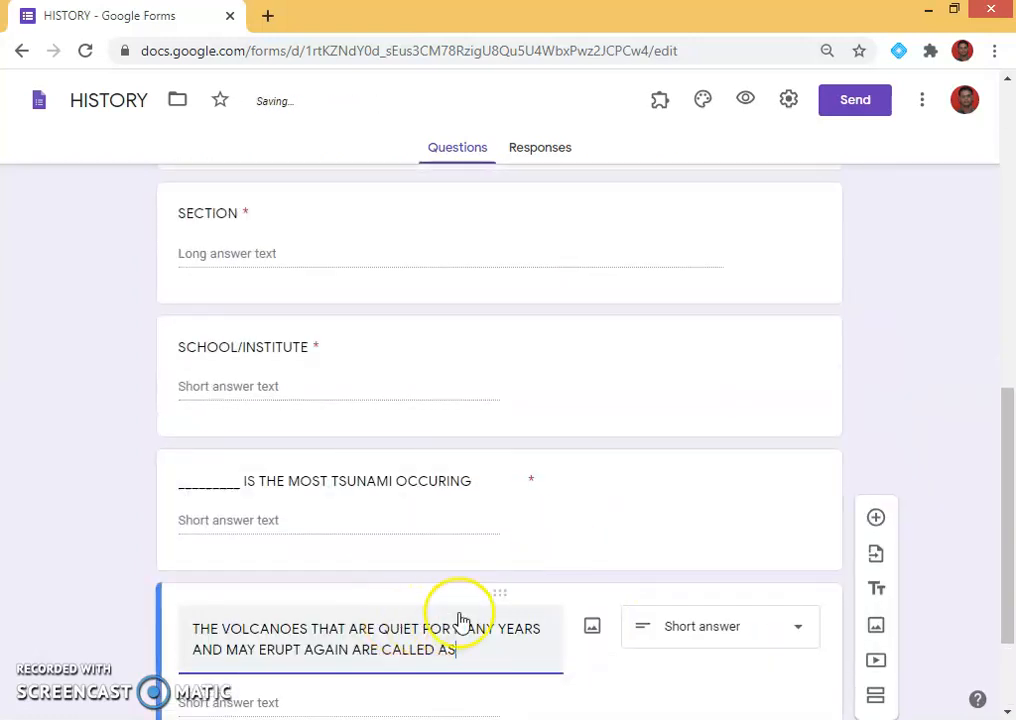
Cut the option ACTIVE from the first question and make it the first choice of the volcano question at the form's end
{"action": "scroll", "coordinate": [575, 575], "scroll_direction": "up", "scroll_amount": 10}
{"action": "scroll", "coordinate": [575, 575], "scroll_direction": "up", "scroll_amount": 2}
{"action": "left_click", "coordinate": [220, 409]}
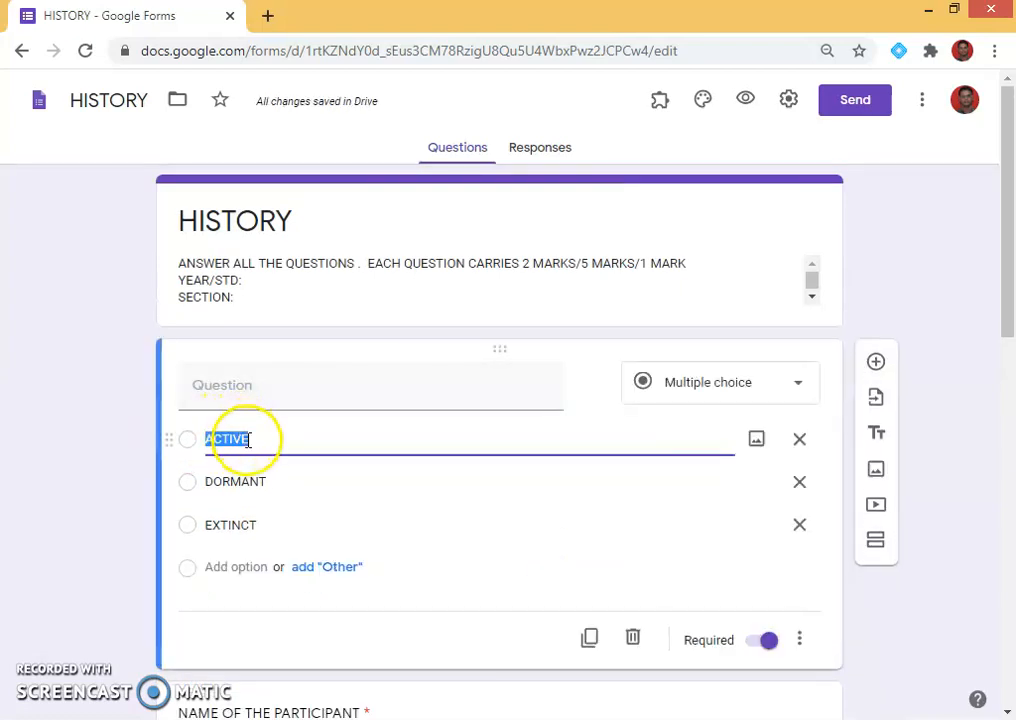
{"action": "key", "text": "ctrl+x"}
{"action": "scroll", "coordinate": [420, 560], "scroll_direction": "down", "scroll_amount": 15}
{"action": "left_click", "coordinate": [432, 612]}
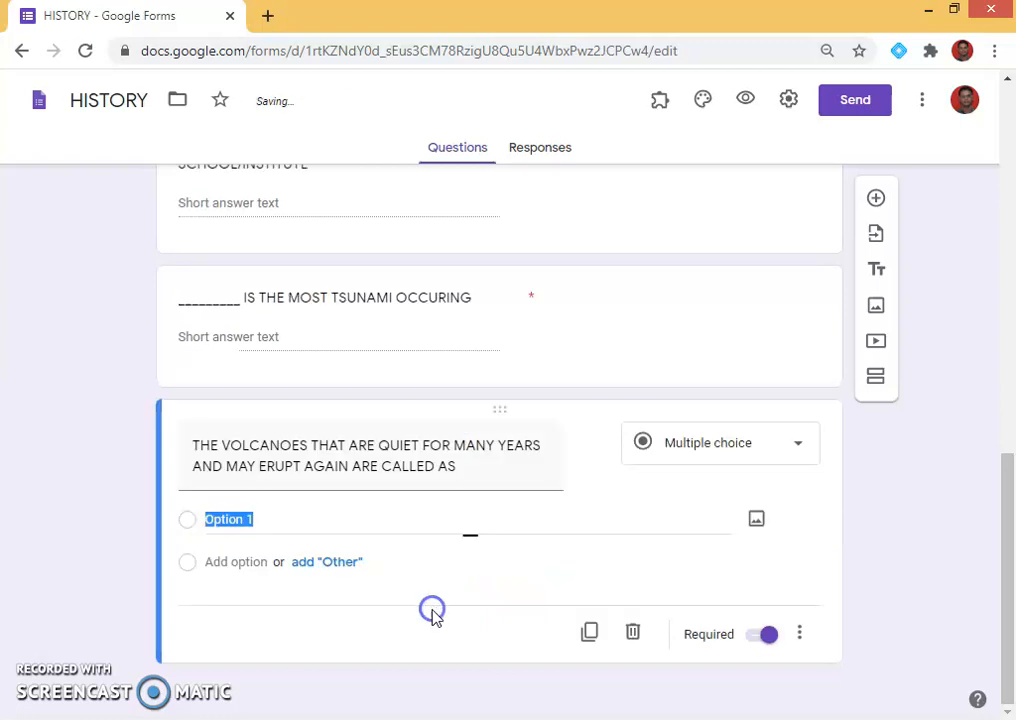
{"action": "left_click", "coordinate": [257, 519]}
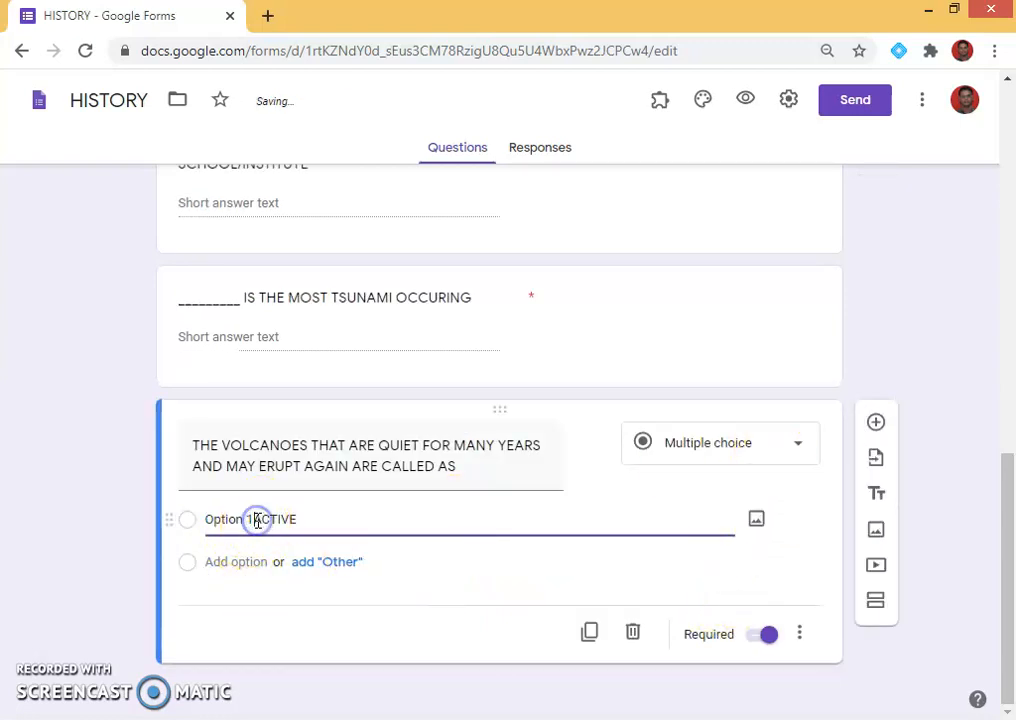
{"action": "key", "text": "BackSpace"}
{"action": "key", "text": "BackSpace"}
Cut the option DORMANT from the first question and add it as the second choice of the volcano question at the form's end
{"action": "scroll", "coordinate": [513, 442], "scroll_direction": "up", "scroll_amount": 4}
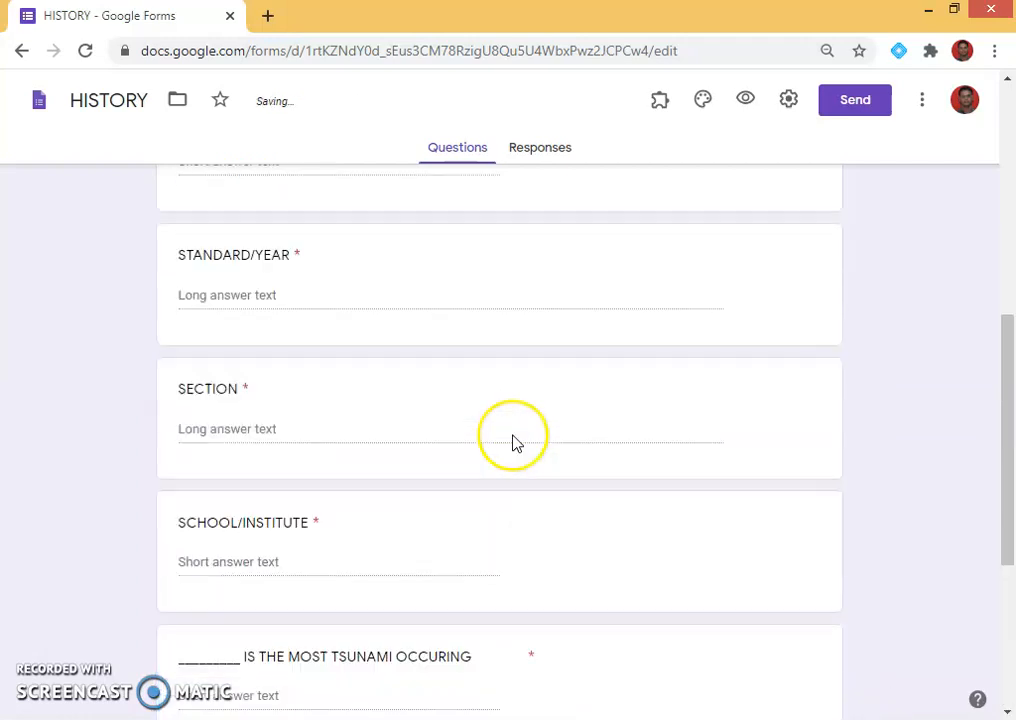
{"action": "scroll", "coordinate": [513, 442], "scroll_direction": "up", "scroll_amount": 4}
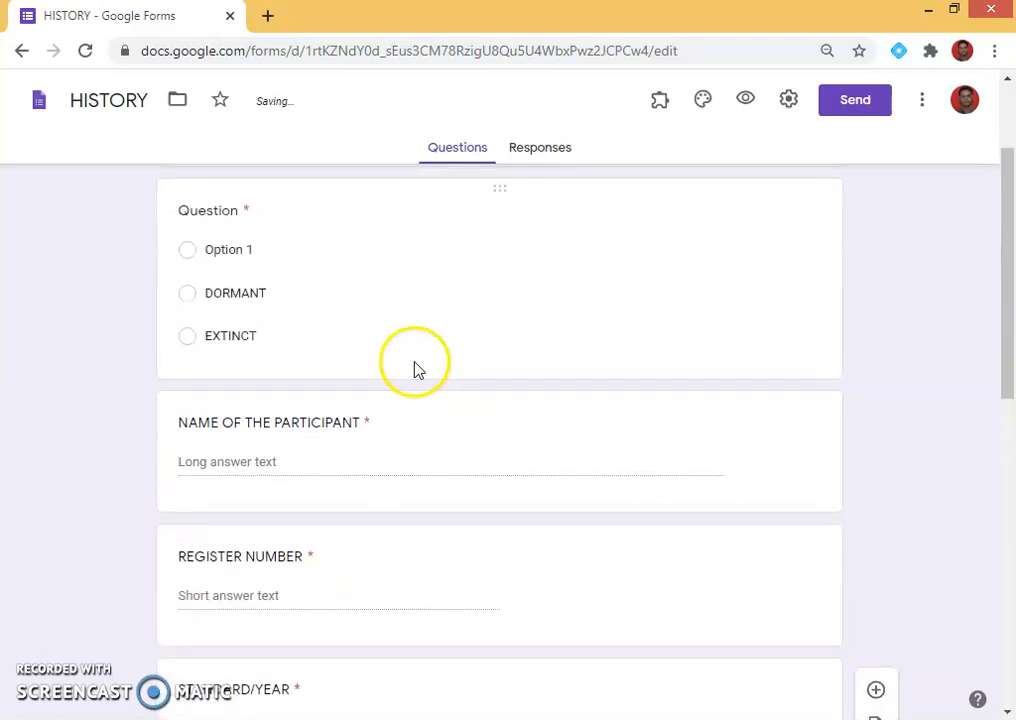
{"action": "left_click", "coordinate": [243, 291]}
{"action": "key", "text": "BackSpace"}
{"action": "left_click", "coordinate": [295, 309]}
{"action": "scroll", "coordinate": [341, 532], "scroll_direction": "down", "scroll_amount": 5}
{"action": "scroll", "coordinate": [341, 532], "scroll_direction": "down", "scroll_amount": 3}
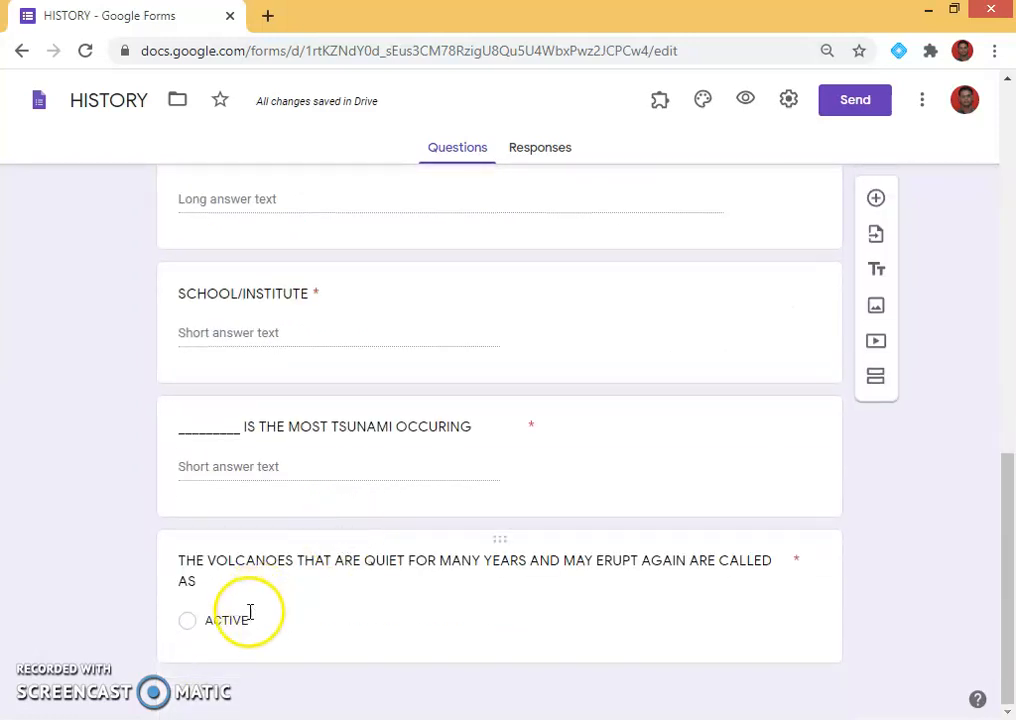
{"action": "left_click", "coordinate": [249, 610]}
{"action": "key", "text": "Return"}
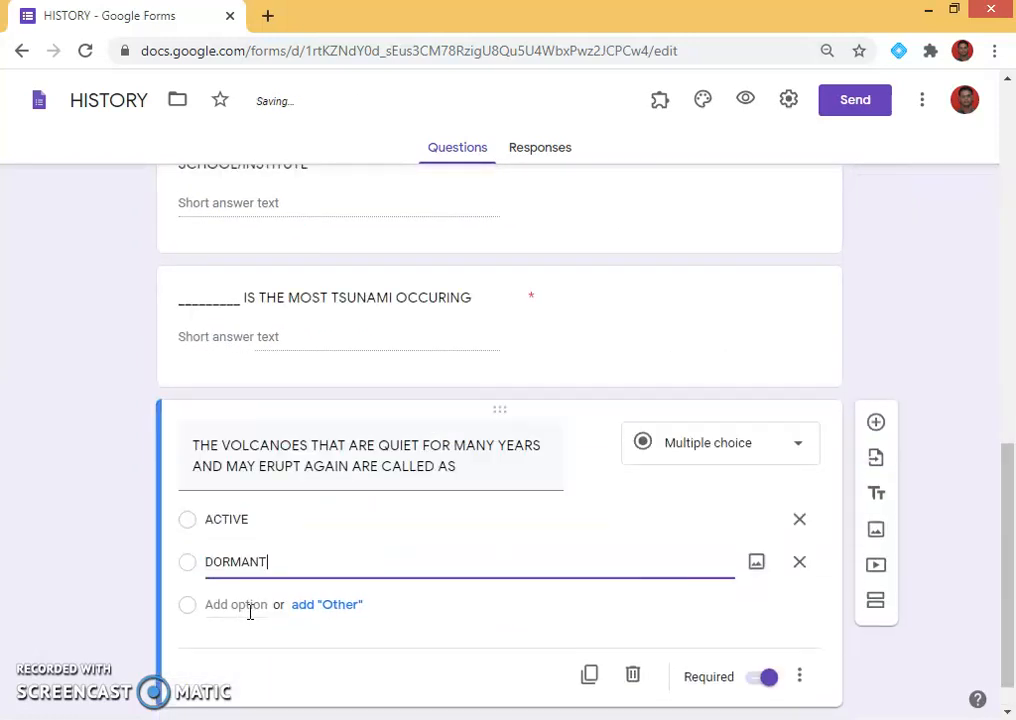
Remove the option EXTINCT from the first question and add it as the third choice of the volcano question at the form's end
{"action": "scroll", "coordinate": [449, 460], "scroll_direction": "up", "scroll_amount": 10}
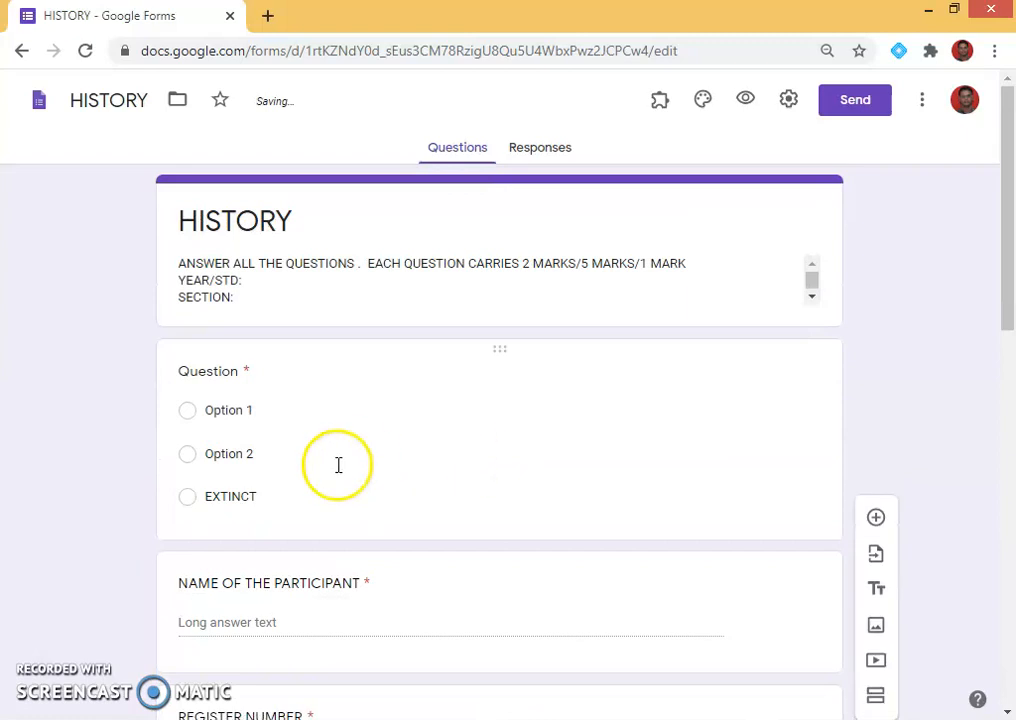
{"action": "left_click", "coordinate": [262, 497]}
{"action": "key", "text": "BackSpace"}
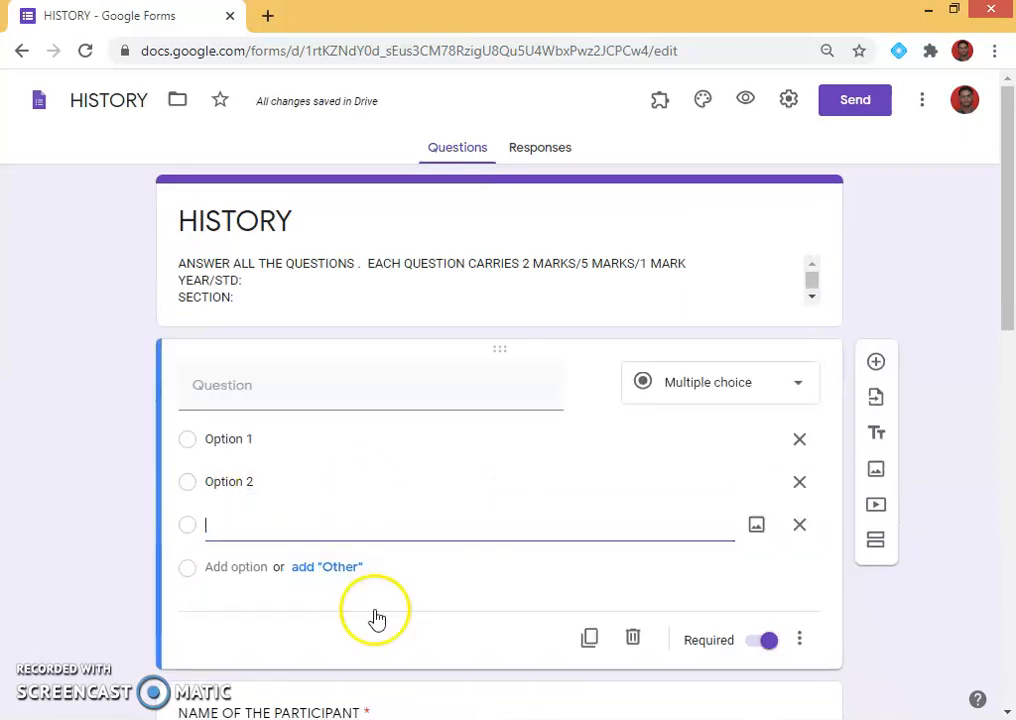
{"action": "scroll", "coordinate": [374, 617], "scroll_direction": "down", "scroll_amount": 10}
{"action": "left_click", "coordinate": [302, 622]}
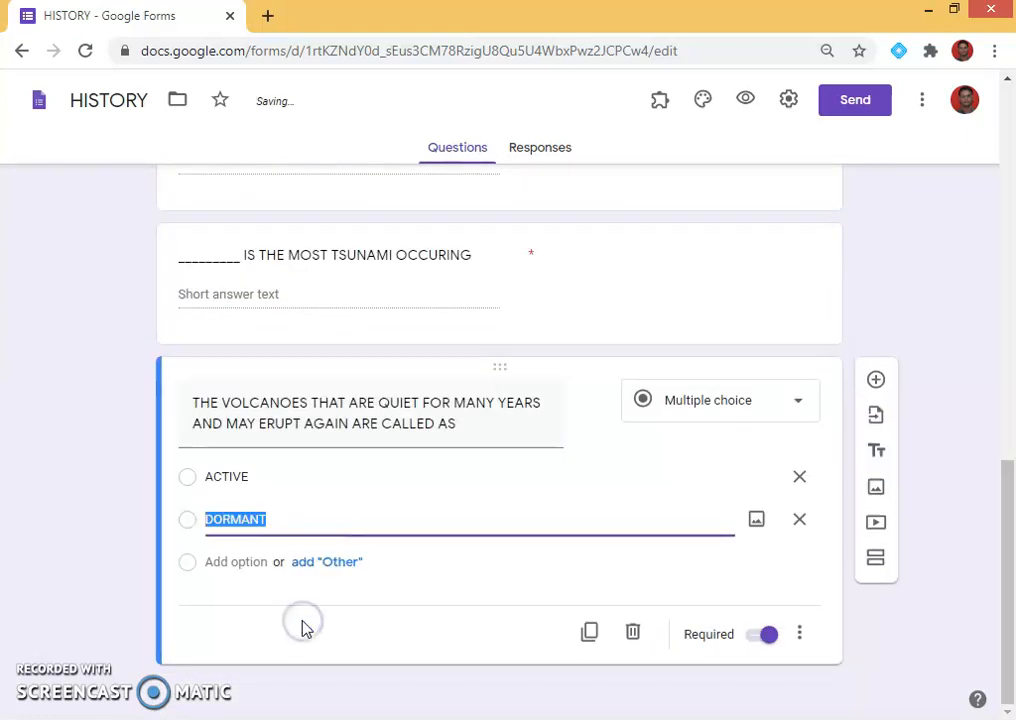
{"action": "key", "text": "Return"}
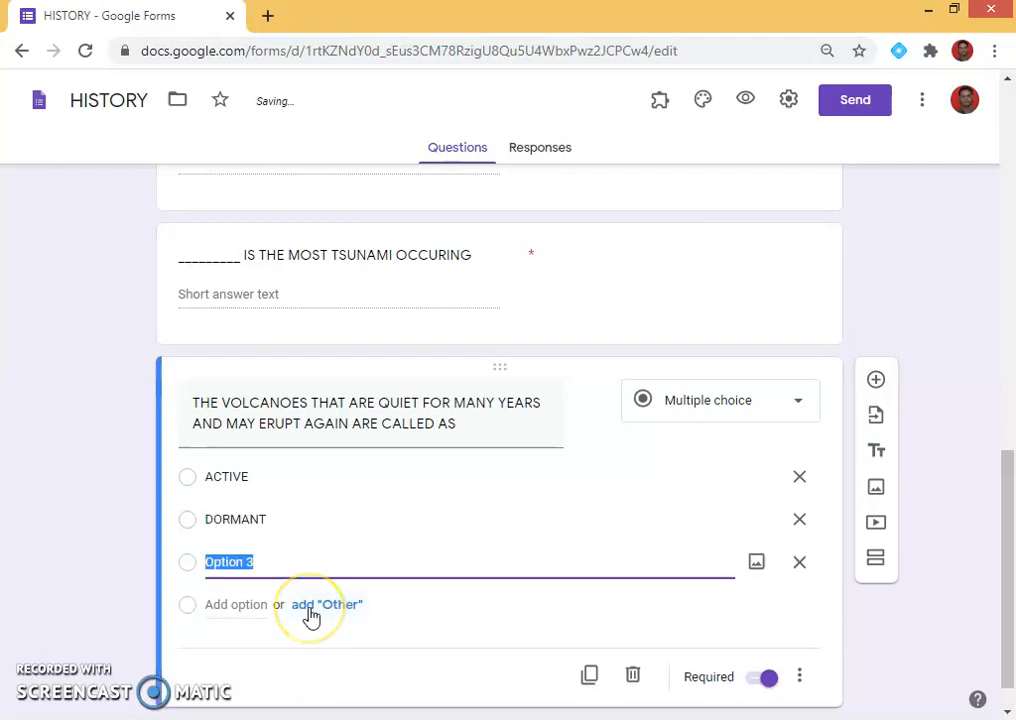
{"action": "type", "text": "EXTINCT"}
Delete the emptied first question above NAME OF THE PARTICIPANT and check the remaining questions down to the form's end
{"action": "scroll", "coordinate": [800, 400], "scroll_direction": "up", "scroll_amount": 12}
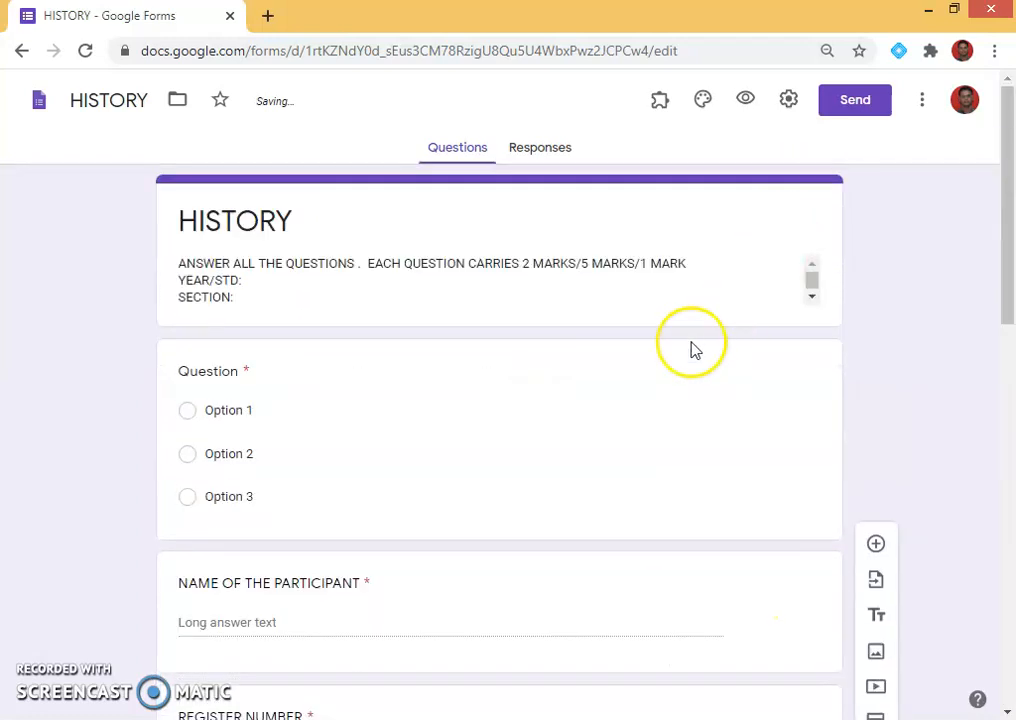
{"action": "scroll", "coordinate": [452, 538], "scroll_direction": "down", "scroll_amount": 2}
{"action": "scroll", "coordinate": [417, 431], "scroll_direction": "up", "scroll_amount": 2}
{"action": "left_click", "coordinate": [383, 427]}
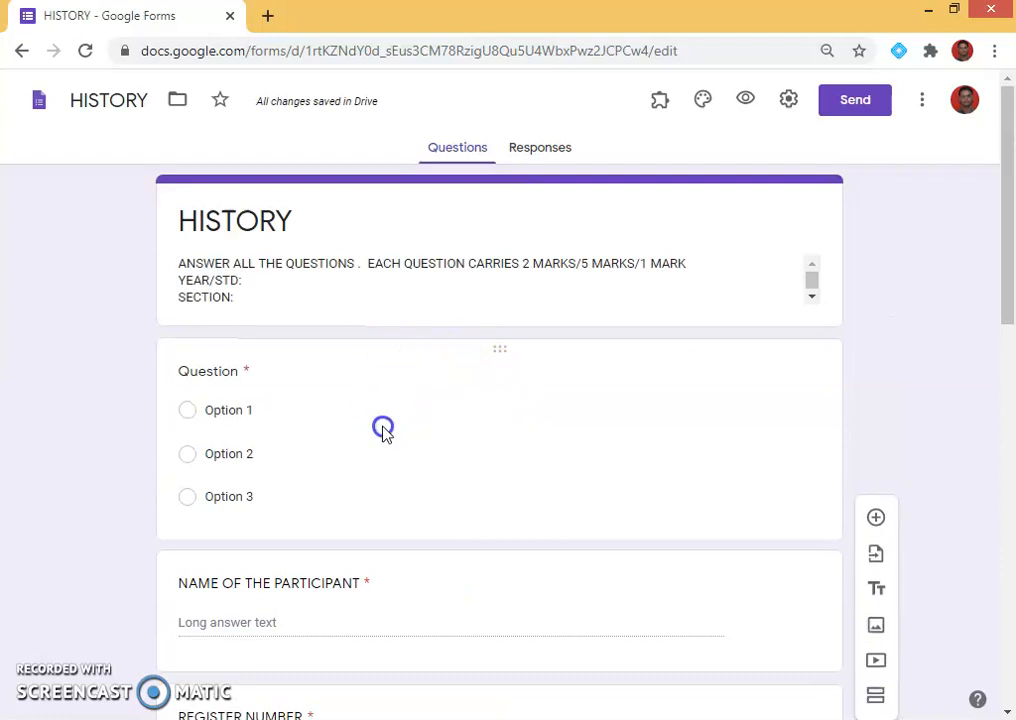
{"action": "left_click", "coordinate": [636, 639]}
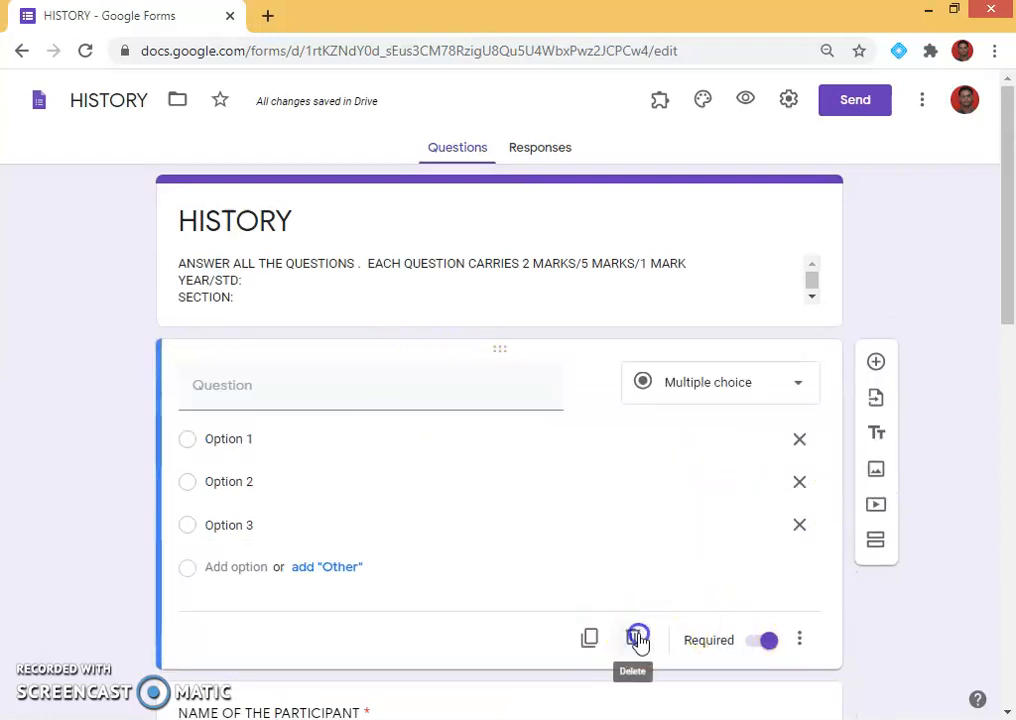
{"action": "scroll", "coordinate": [420, 397], "scroll_direction": "down", "scroll_amount": 2}
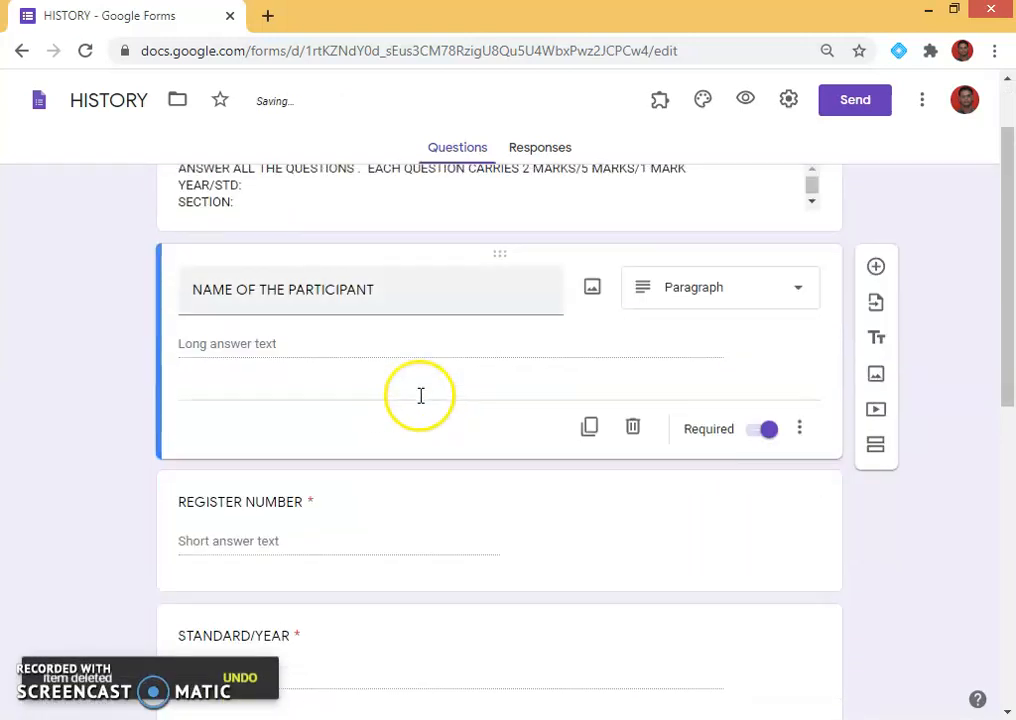
{"action": "scroll", "coordinate": [363, 515], "scroll_direction": "down", "scroll_amount": 4}
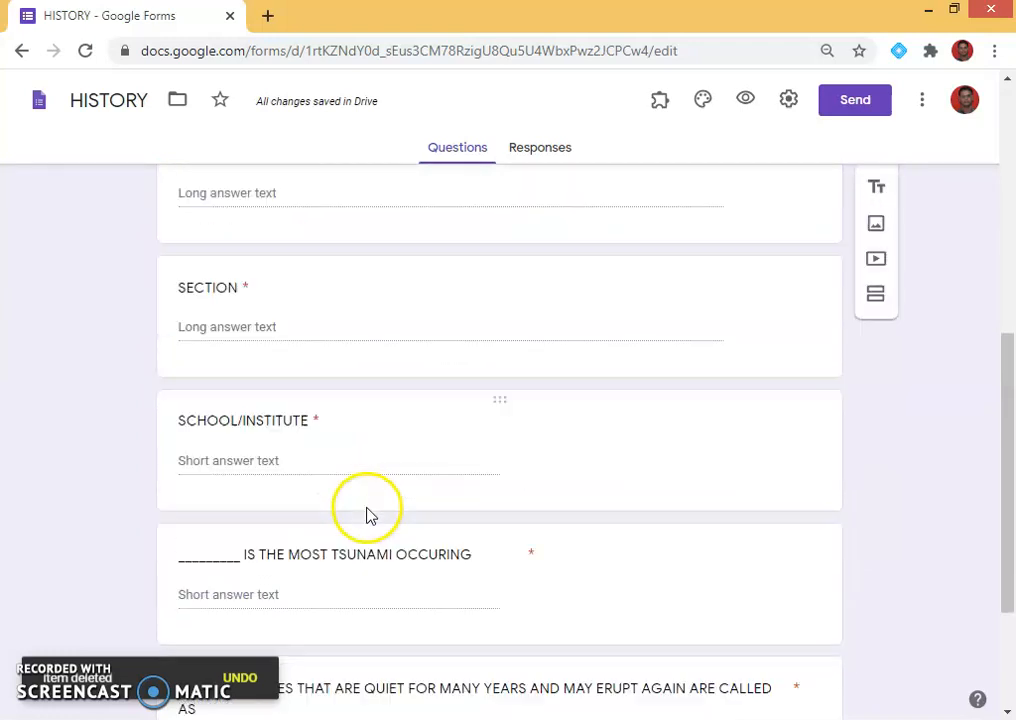
{"action": "scroll", "coordinate": [645, 637], "scroll_direction": "down", "scroll_amount": 2}
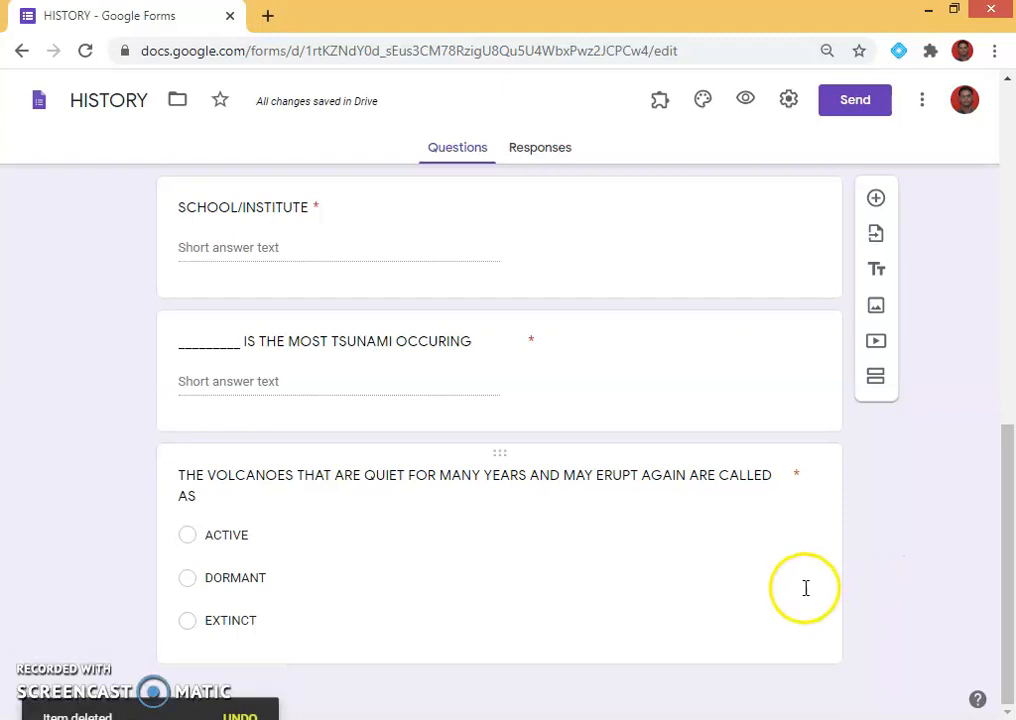
In the form's general settings, turn on collecting email addresses and limit respondents to 1 response
{"action": "scroll", "coordinate": [855, 563], "scroll_direction": "up", "scroll_amount": 8}
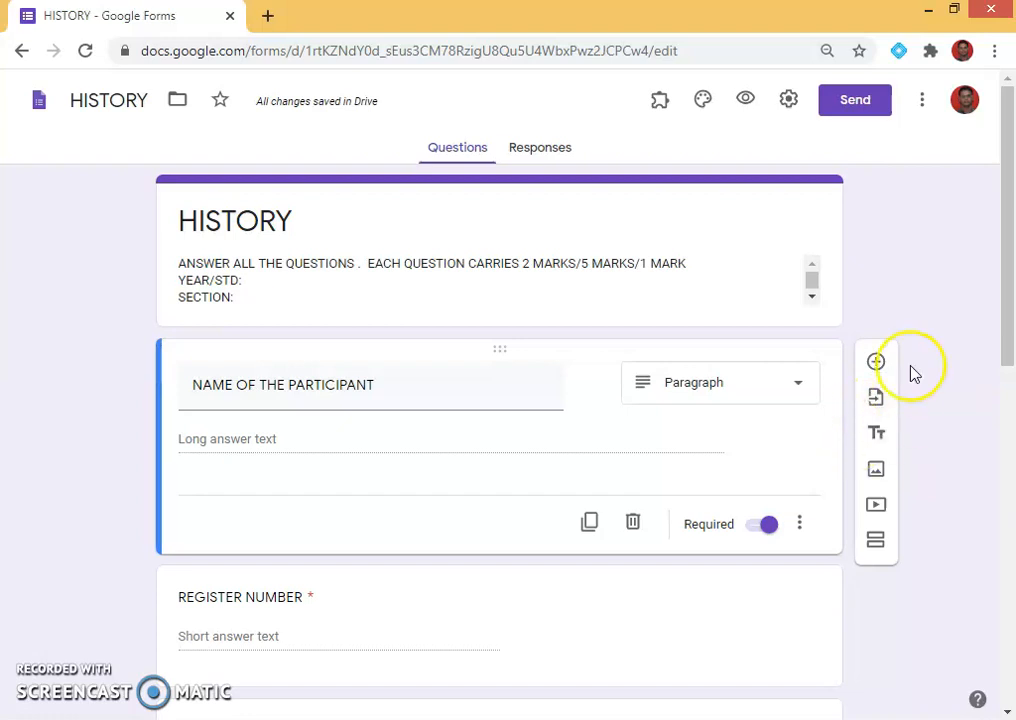
{"action": "left_click", "coordinate": [789, 101]}
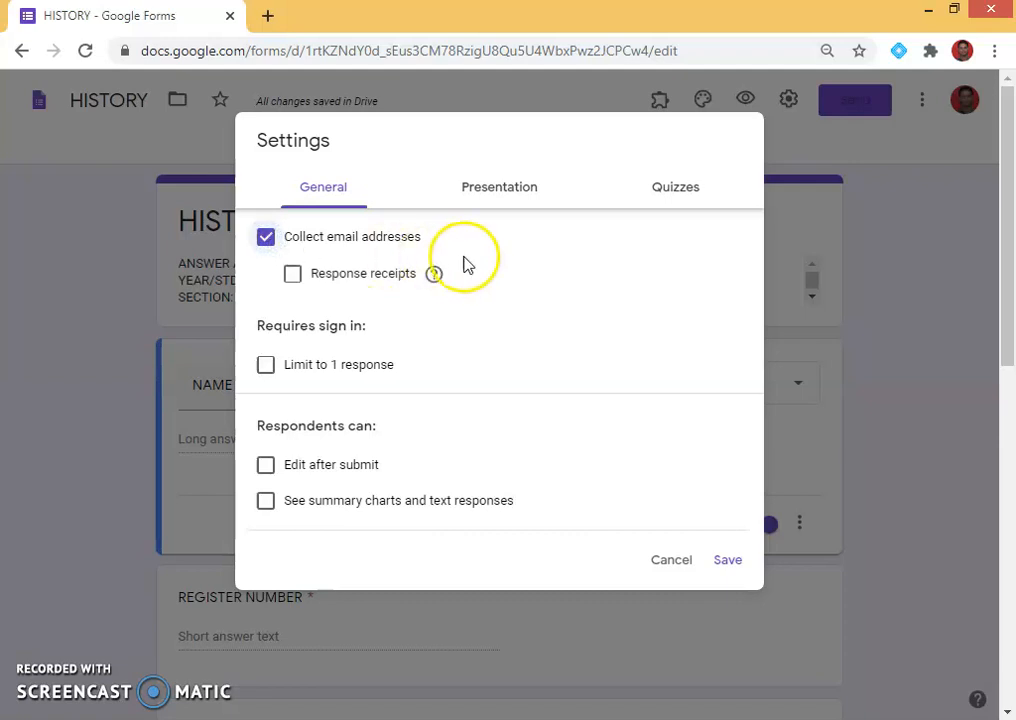
{"action": "left_click", "coordinate": [476, 325]}
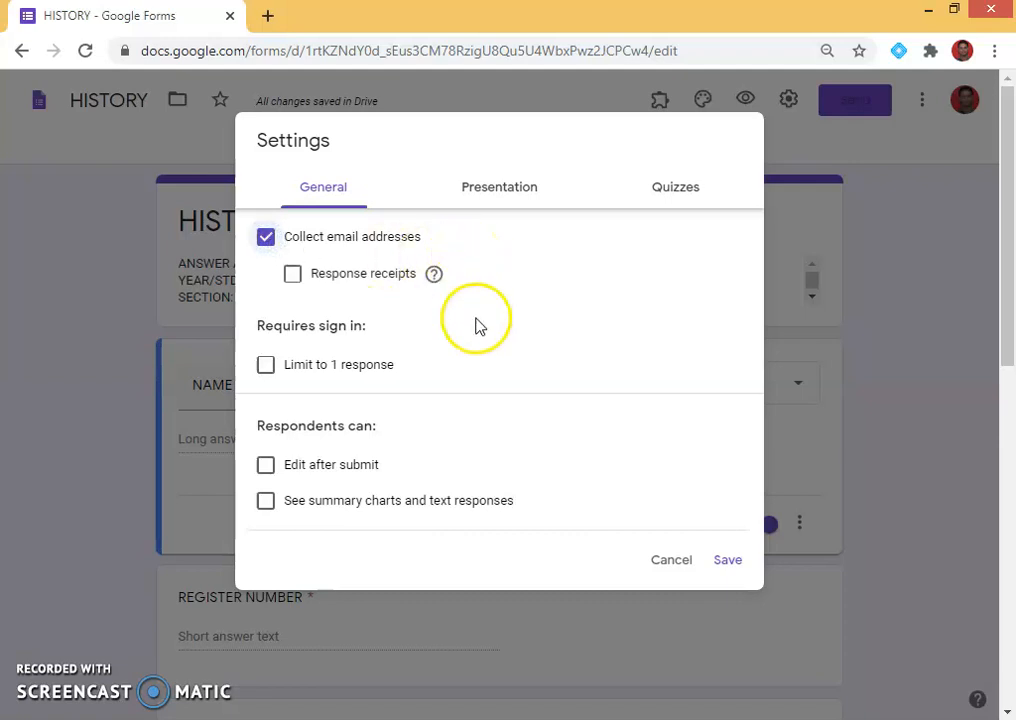
{"action": "left_click", "coordinate": [265, 365]}
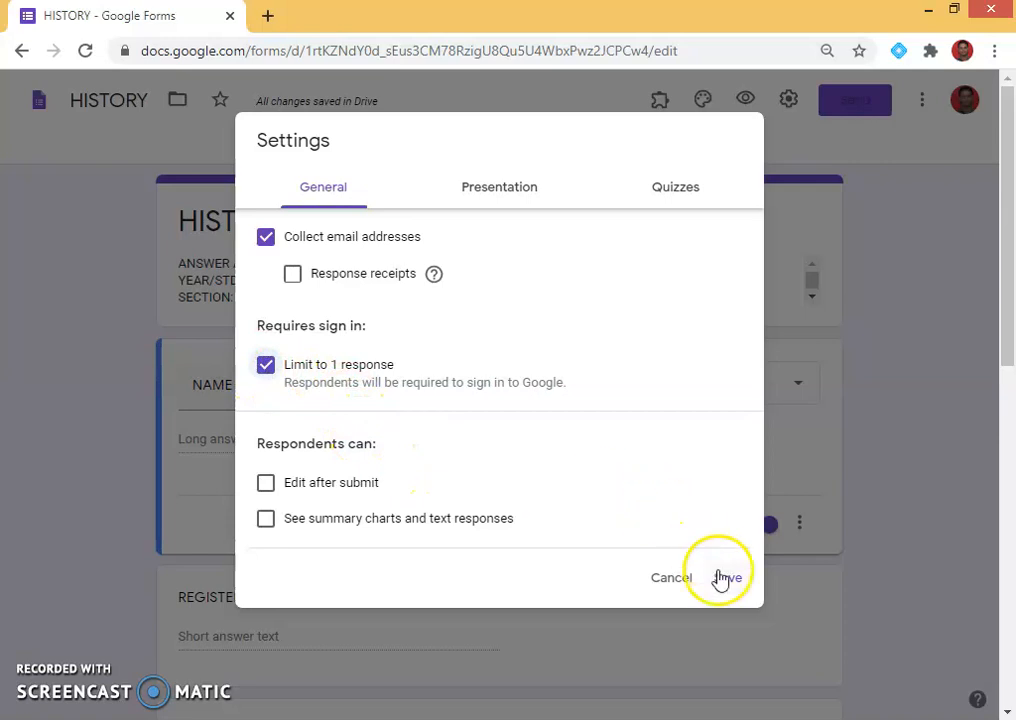
Check the presentation options, make the form a quiz, and save the settings
{"action": "left_click", "coordinate": [498, 190]}
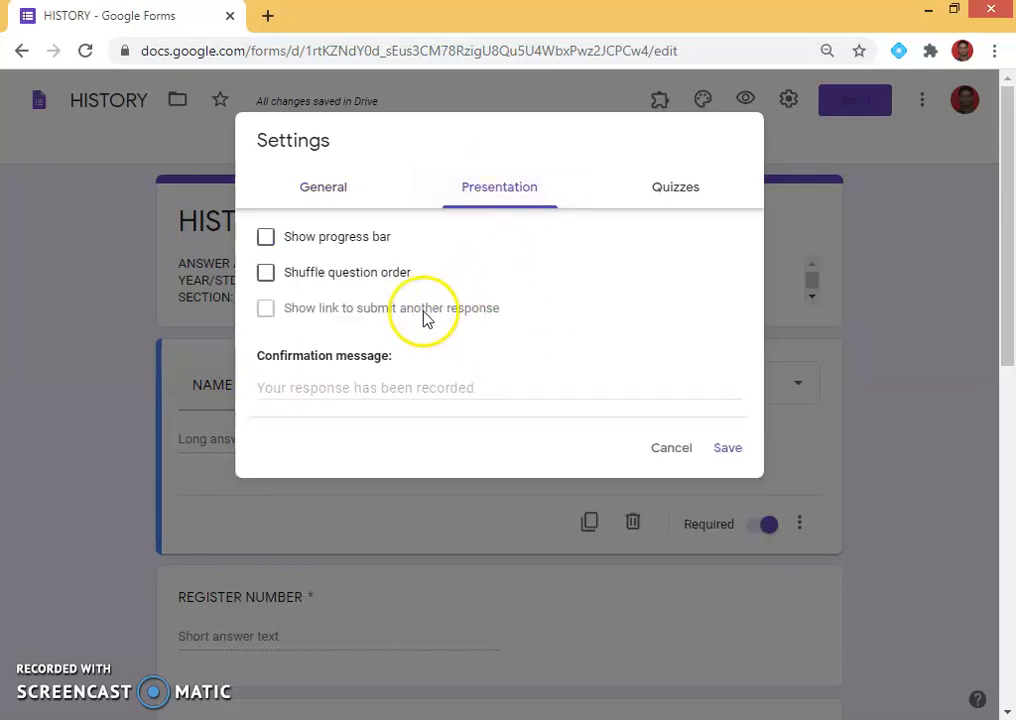
{"action": "left_click", "coordinate": [267, 310]}
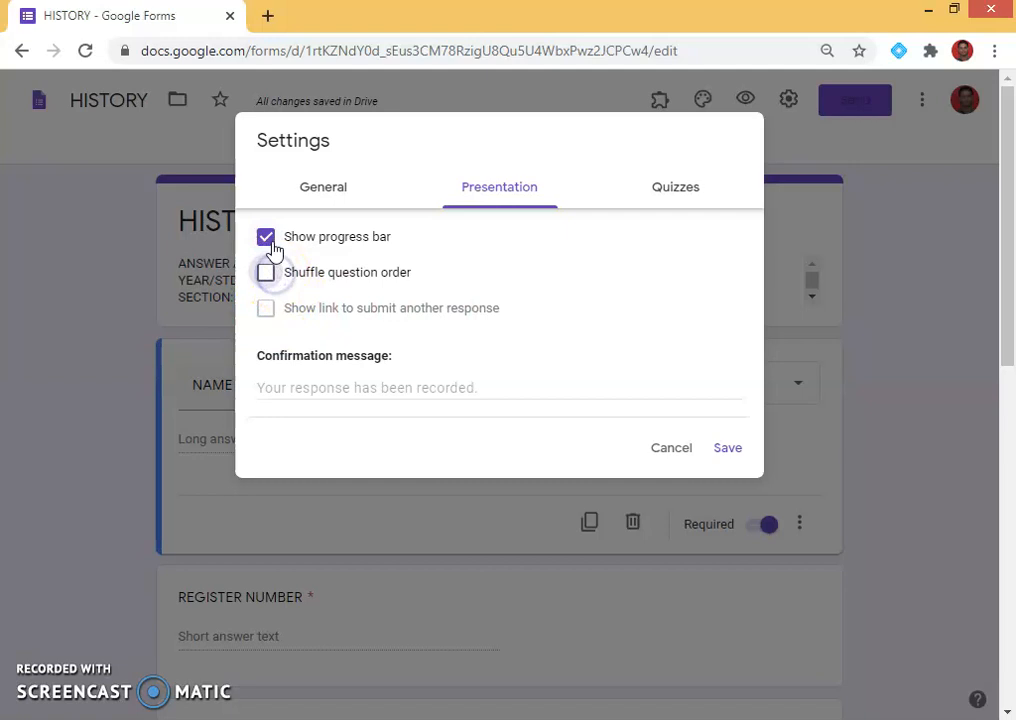
{"action": "left_click", "coordinate": [683, 189]}
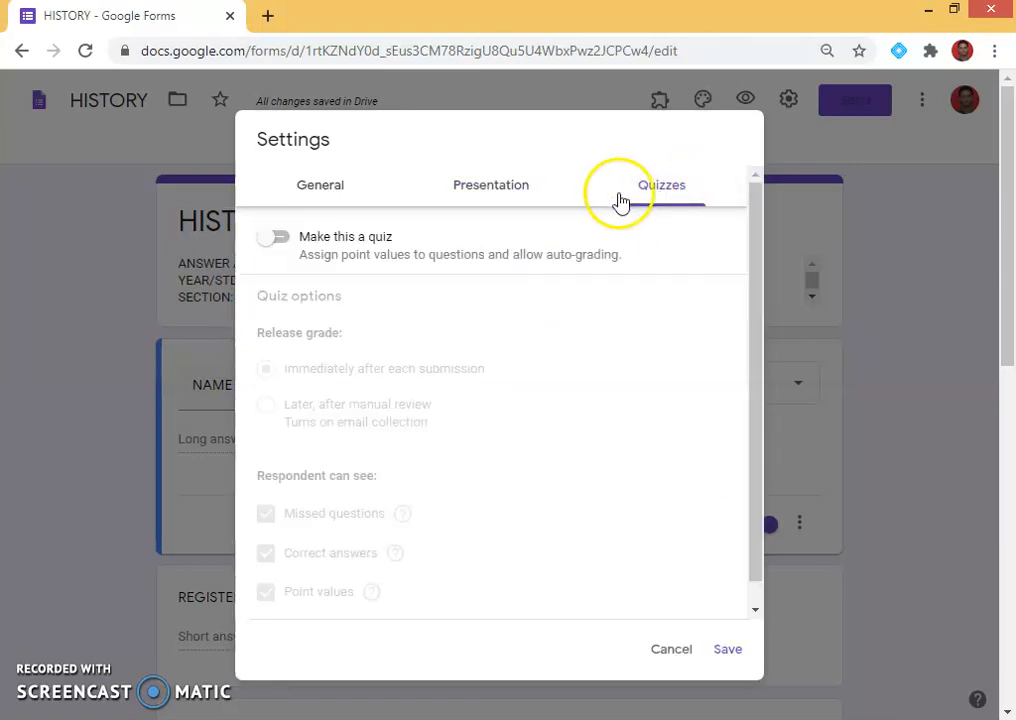
{"action": "left_click", "coordinate": [286, 242]}
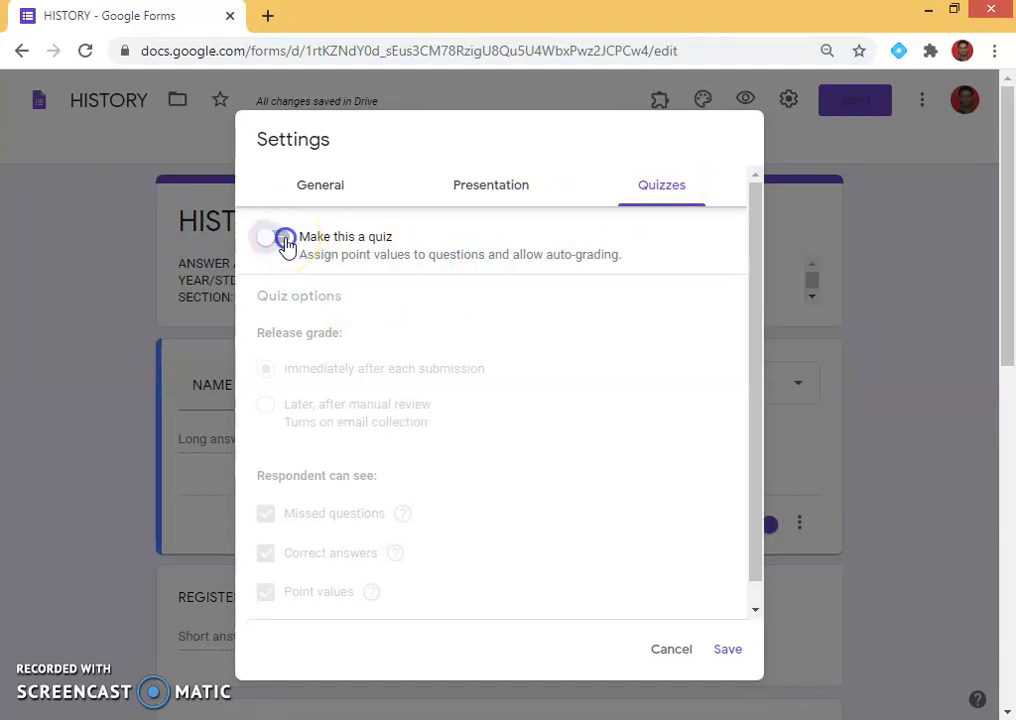
{"action": "left_click", "coordinate": [286, 242]}
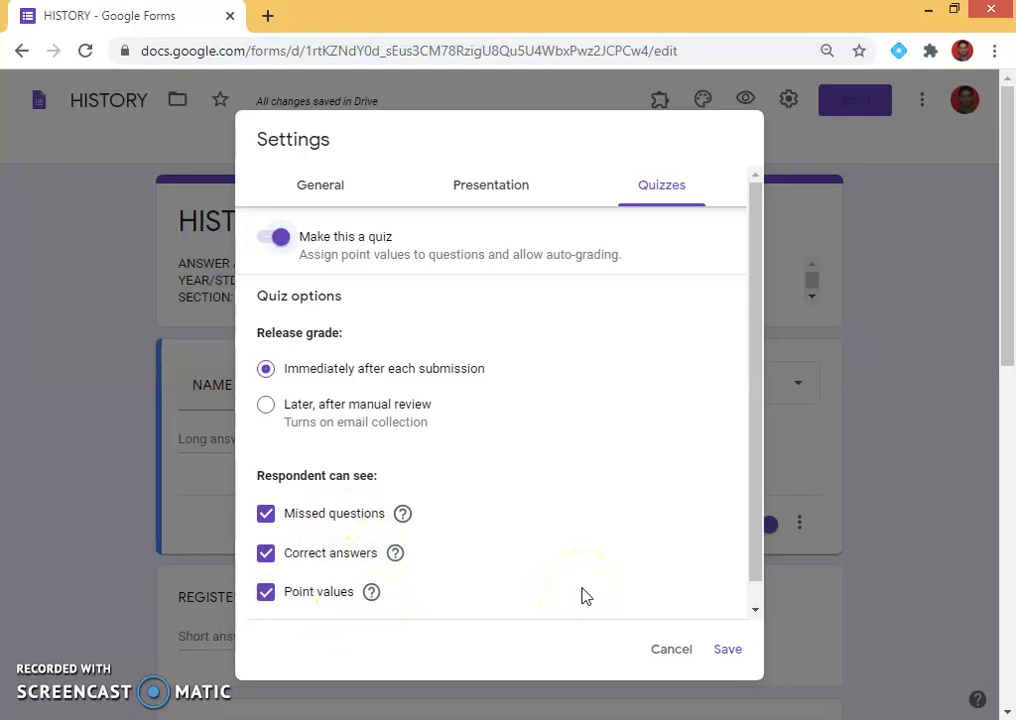
{"action": "left_click", "coordinate": [729, 651]}
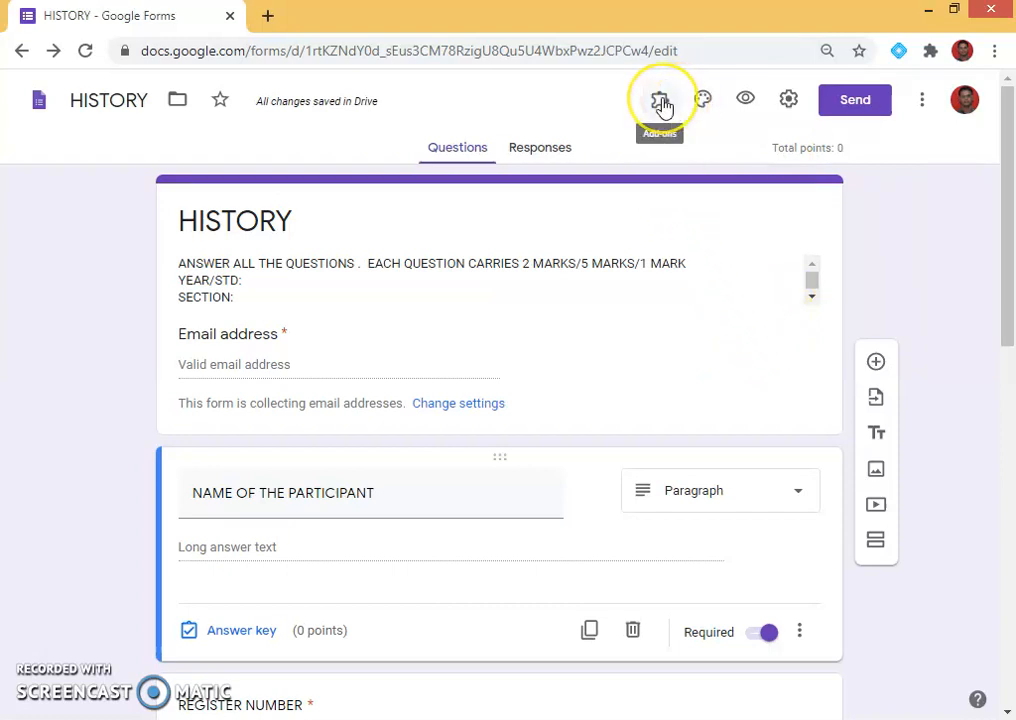
Preview the form, review its fields and questions, and try to submit it without any answers
{"action": "left_click", "coordinate": [702, 104]}
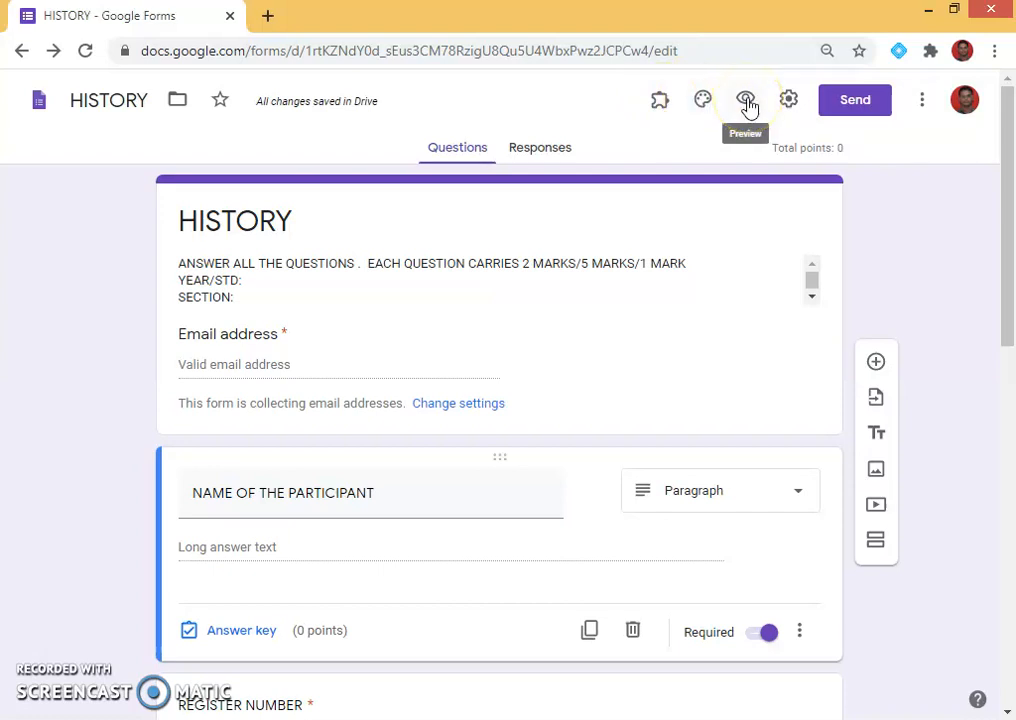
{"action": "left_click", "coordinate": [748, 104]}
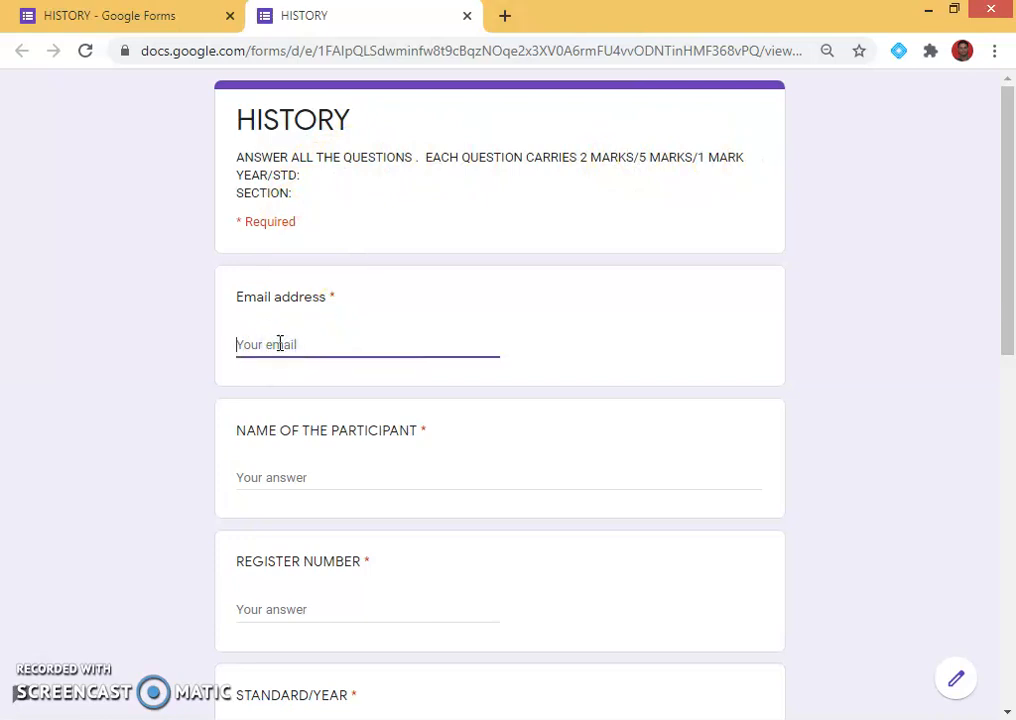
{"action": "scroll", "coordinate": [280, 343], "scroll_direction": "down", "scroll_amount": 2}
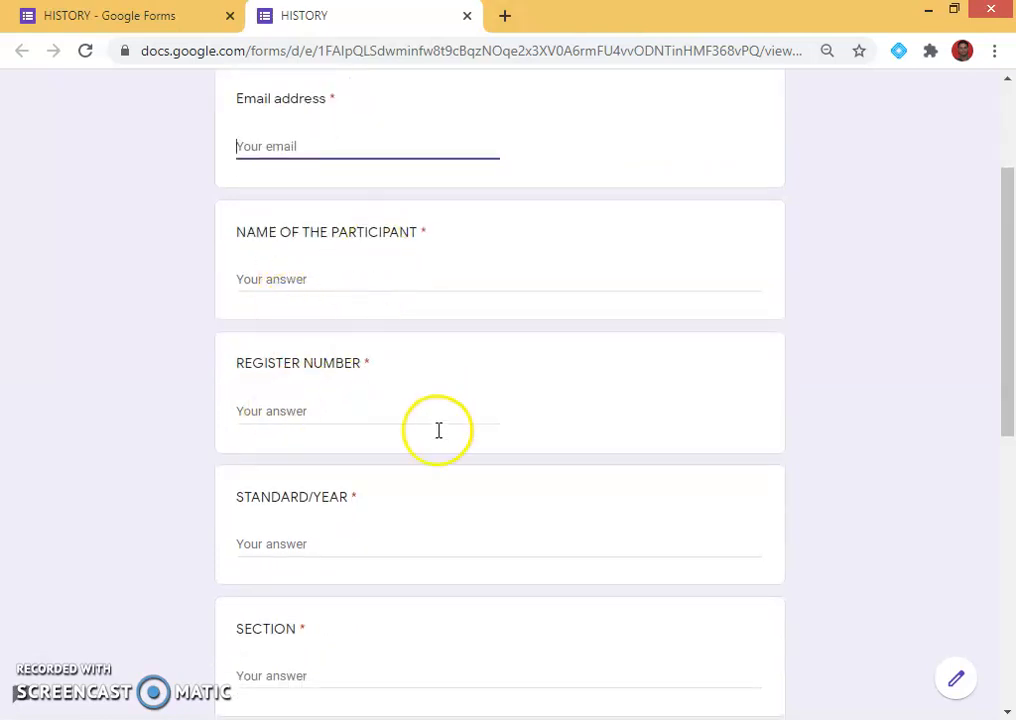
{"action": "scroll", "coordinate": [335, 527], "scroll_direction": "down", "scroll_amount": 6}
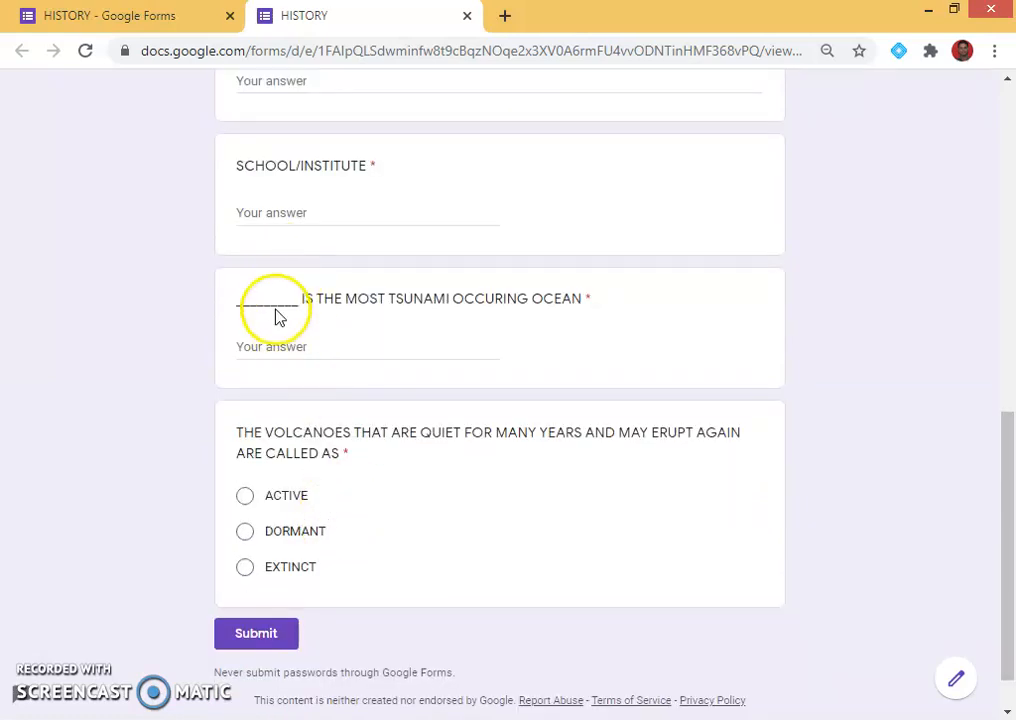
{"action": "left_click", "coordinate": [256, 349]}
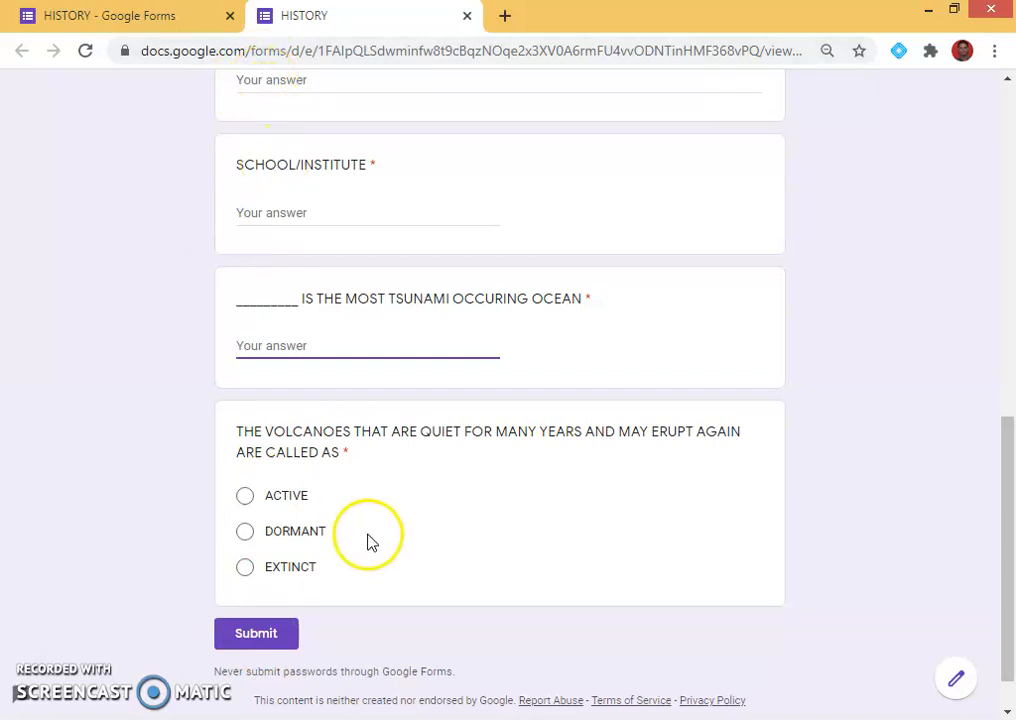
{"action": "left_click", "coordinate": [257, 637]}
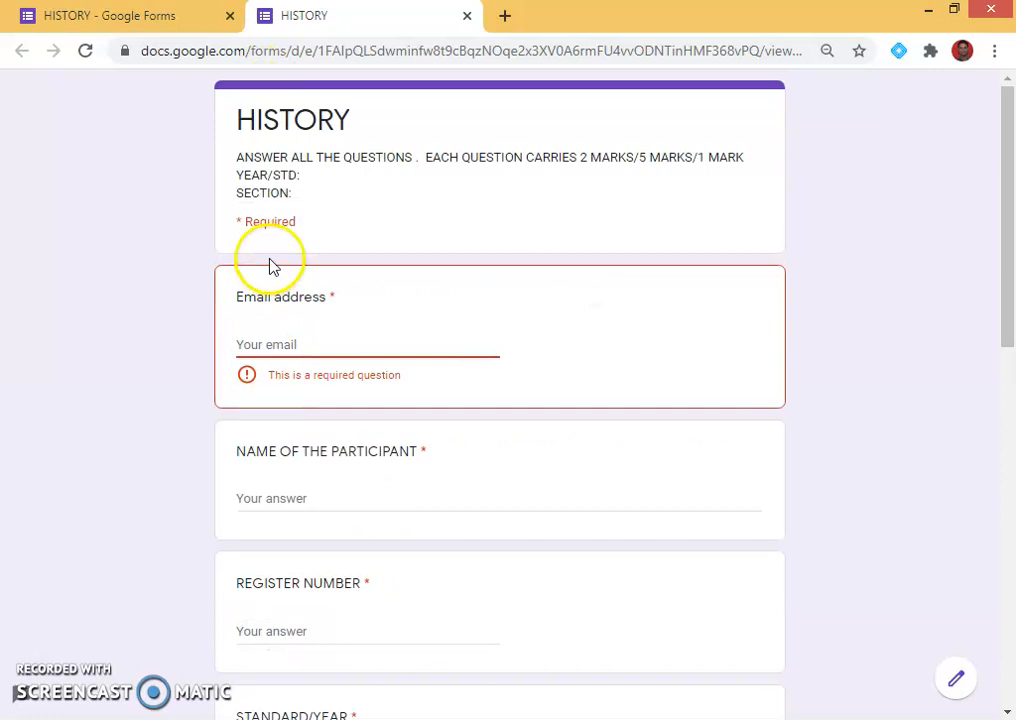